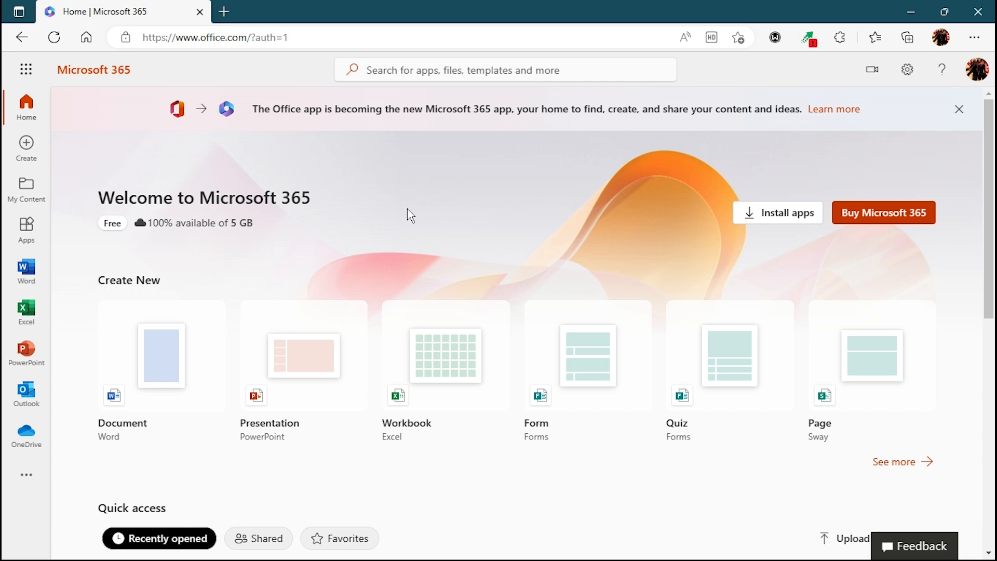
- Open office.com in a new browser tab and dismiss the announcement about the Office app becoming Microsoft 365
click(224, 12)
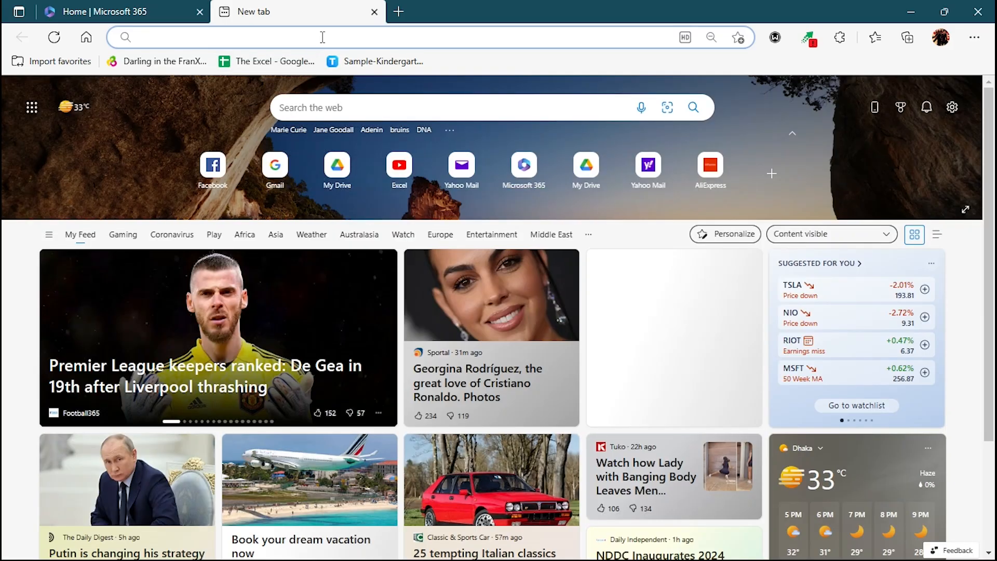
click(322, 34)
text(office.com)
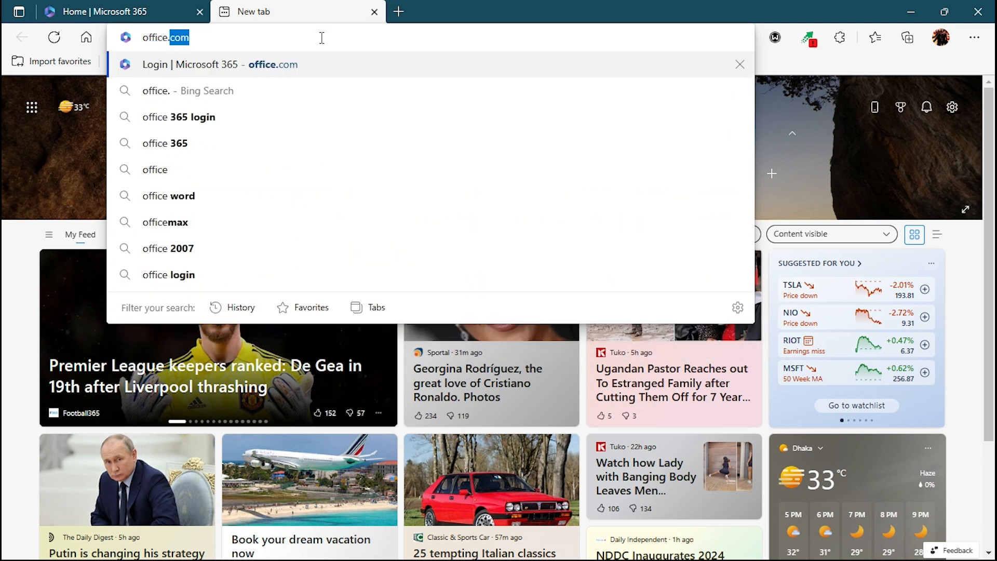
key(Return)
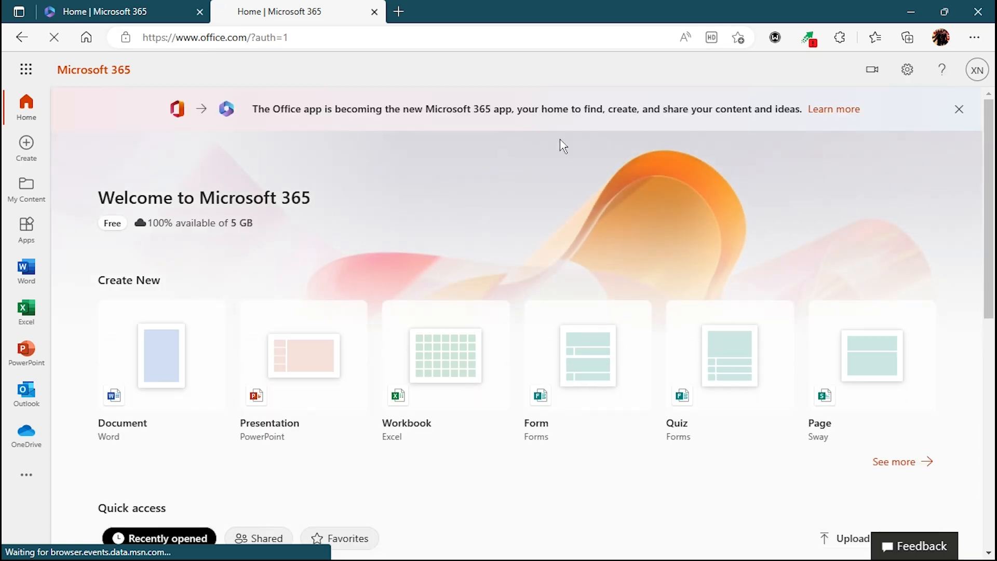
click(960, 109)
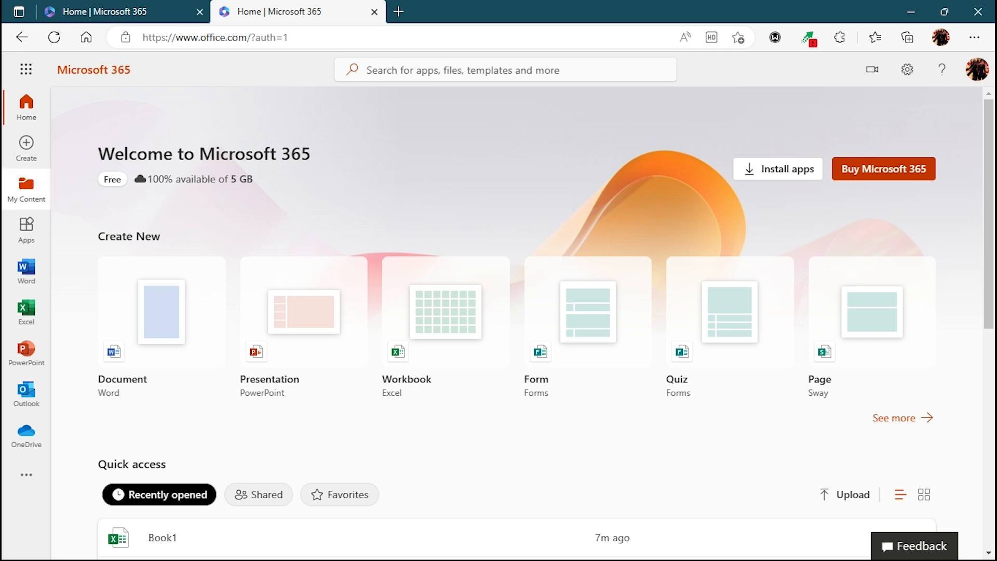
- Look through the Word and Excel start pages of Microsoft 365
click(28, 278)
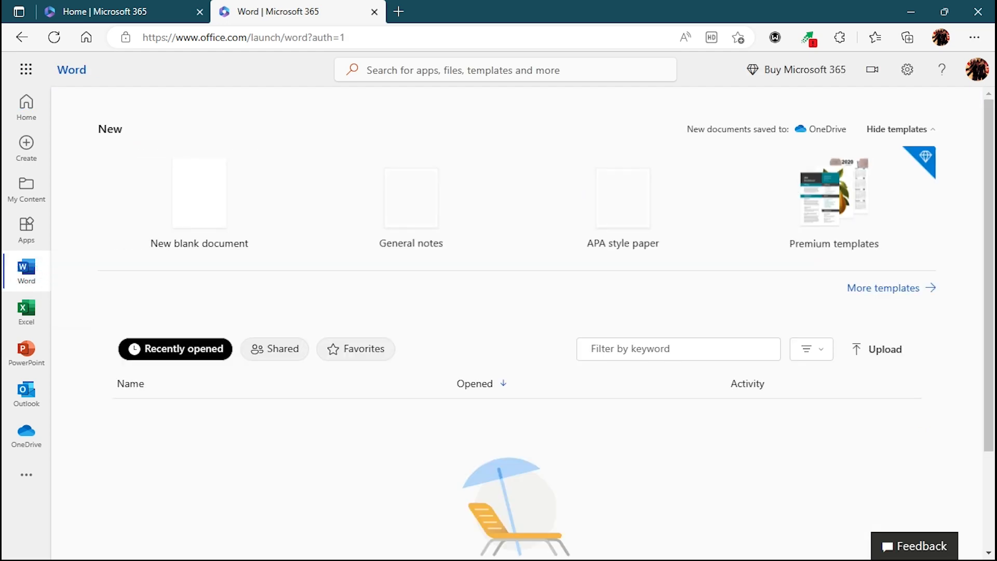
click(27, 328)
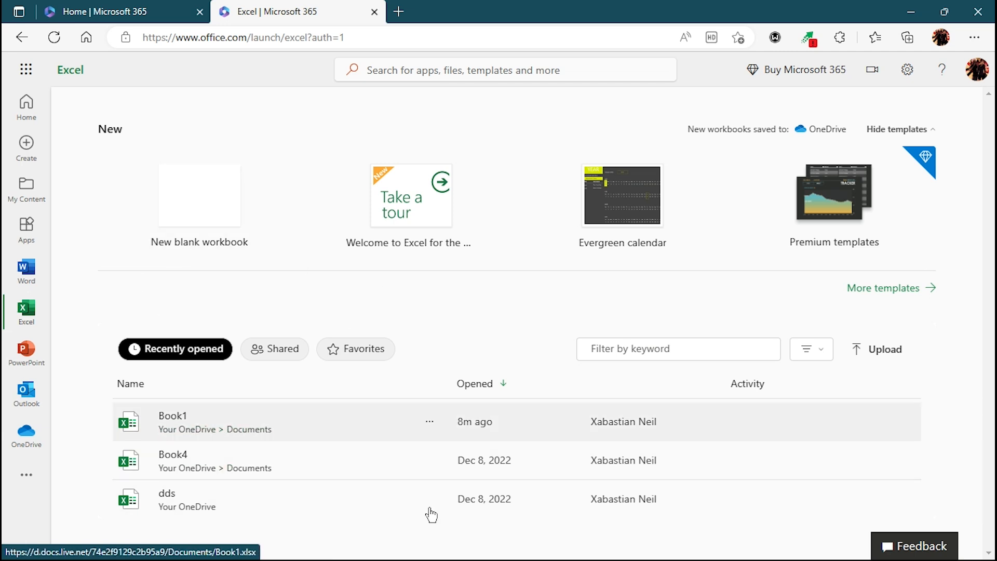
click(263, 507)
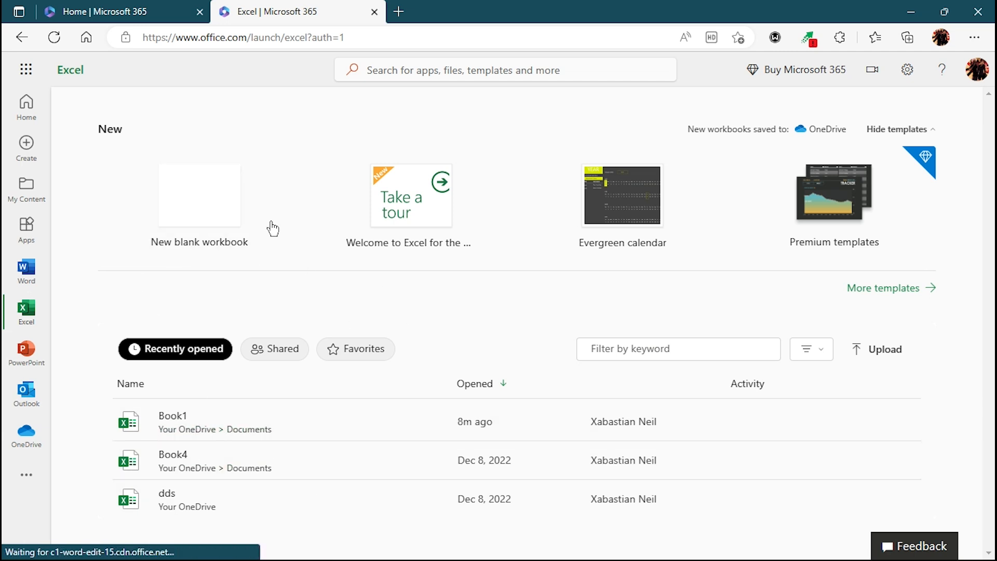
click(162, 211)
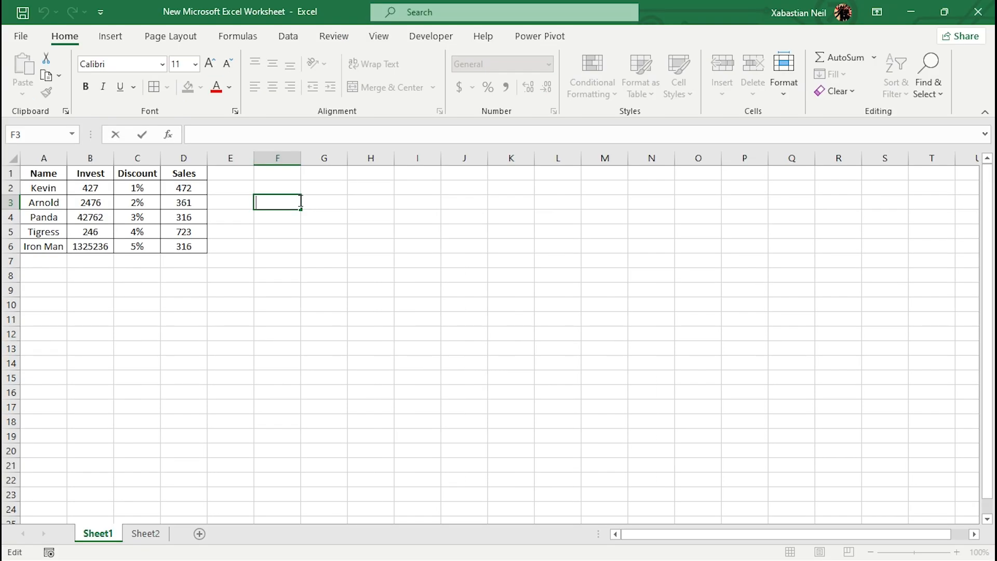
click(273, 187)
drag(312, 187, 675, 250)
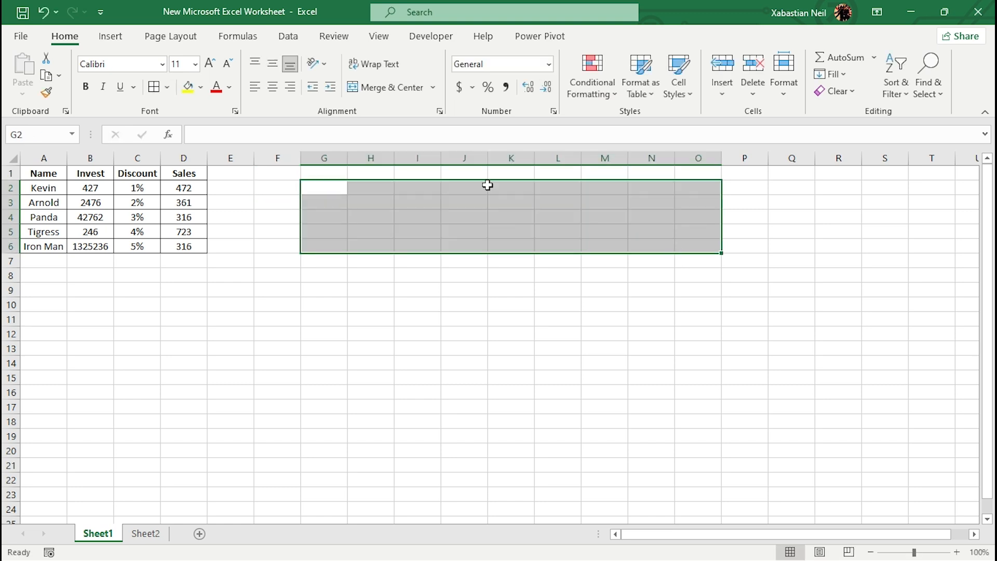
- In the desktop Excel worksheet, enter the formula =B4-D4 in cell F2 and clear the cell again
click(288, 184)
text(=)
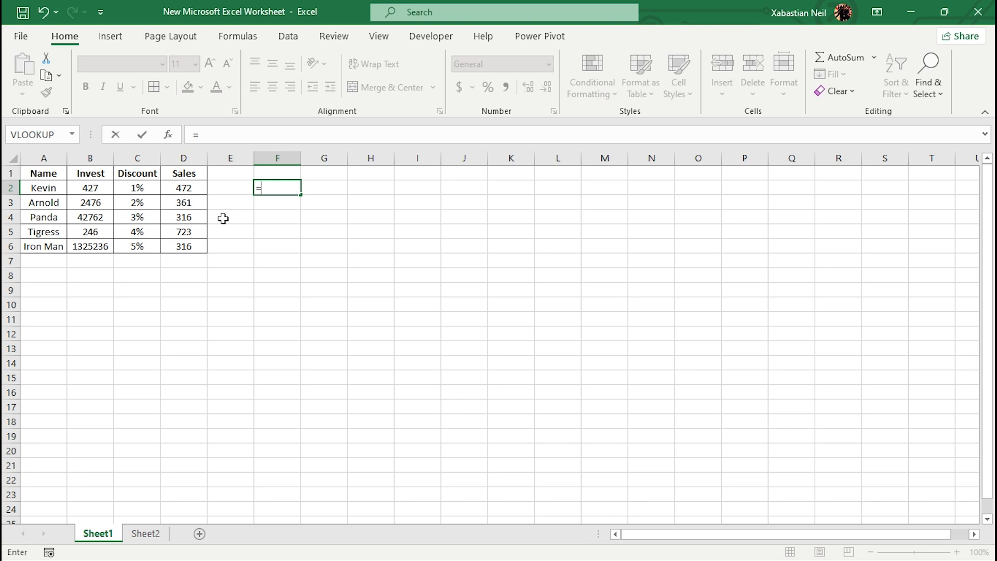
click(101, 215)
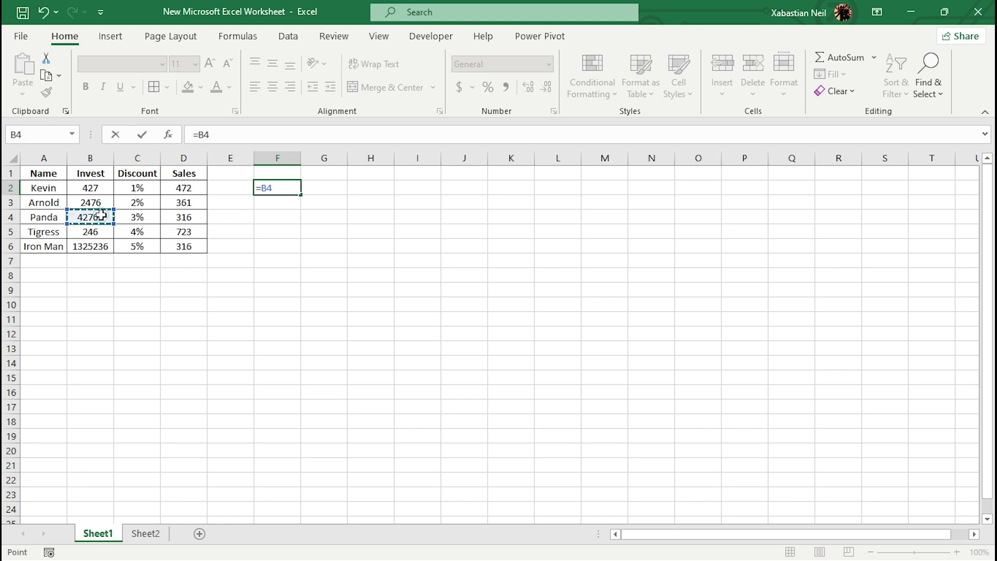
text(-)
click(192, 221)
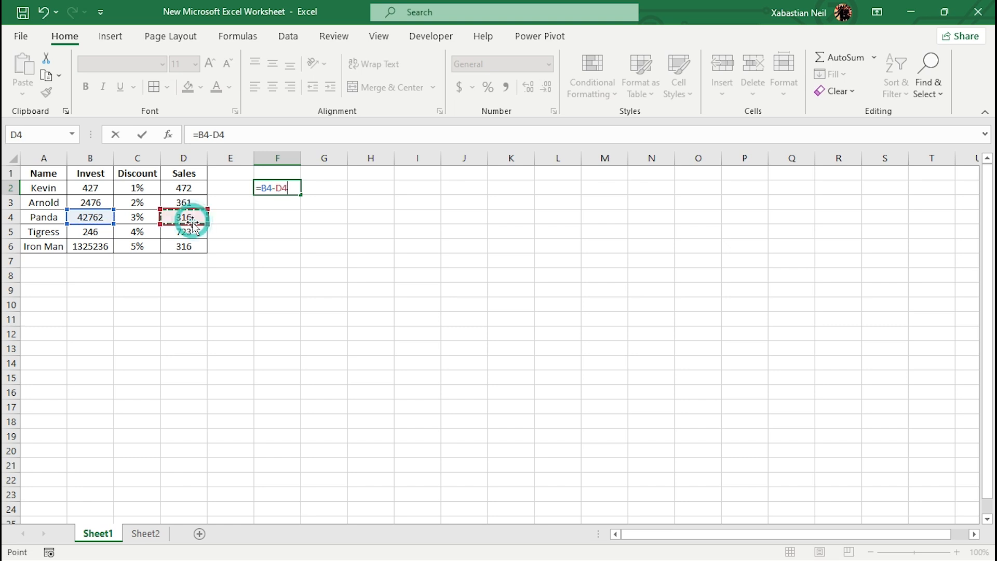
key(Return)
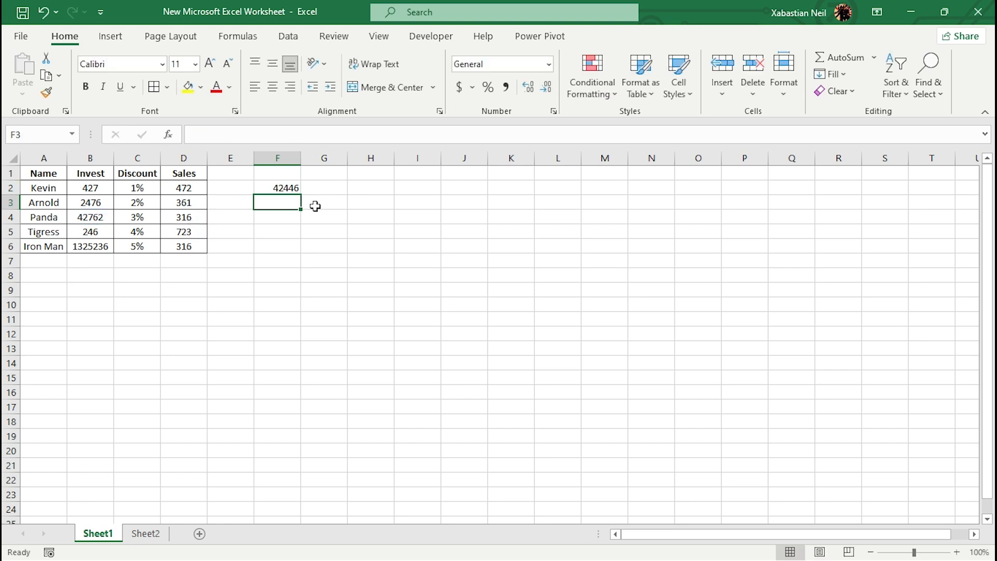
click(286, 187)
key(Delete)
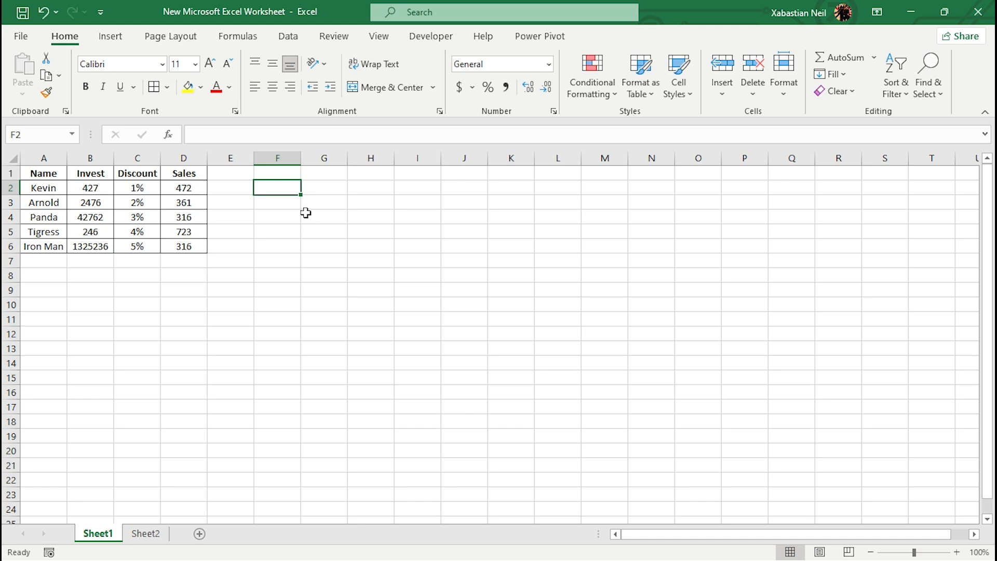
double_click(232, 187)
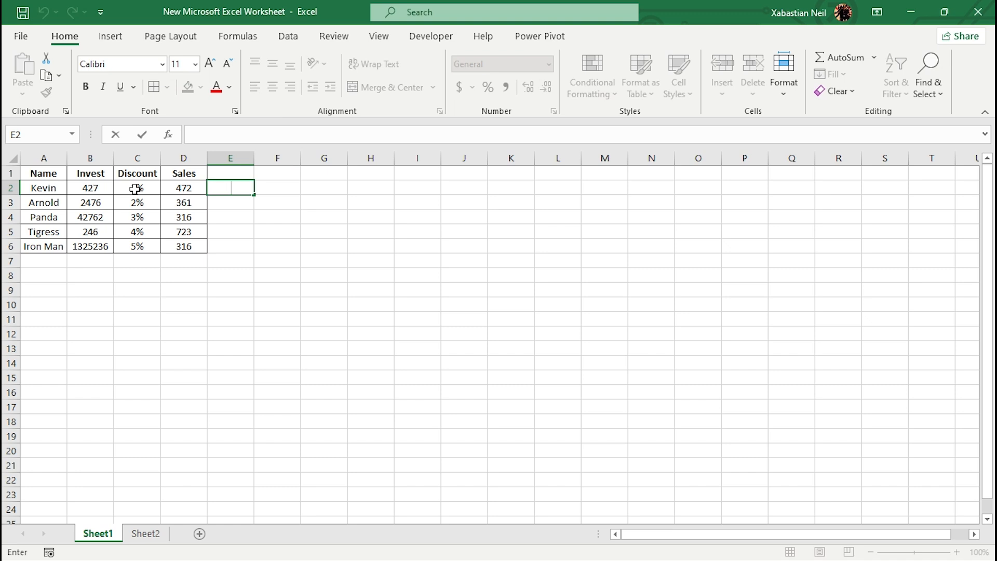
click(294, 40)
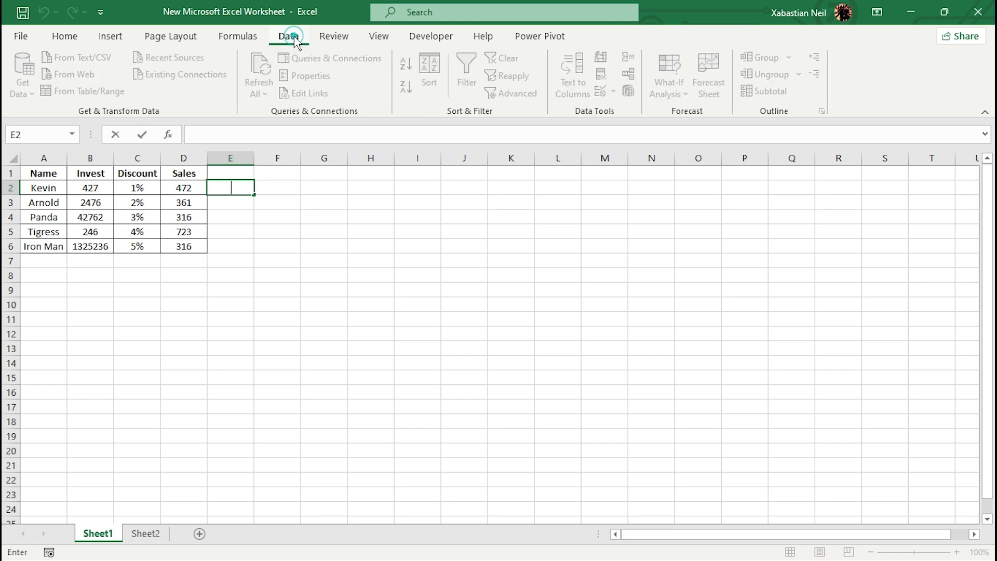
click(134, 204)
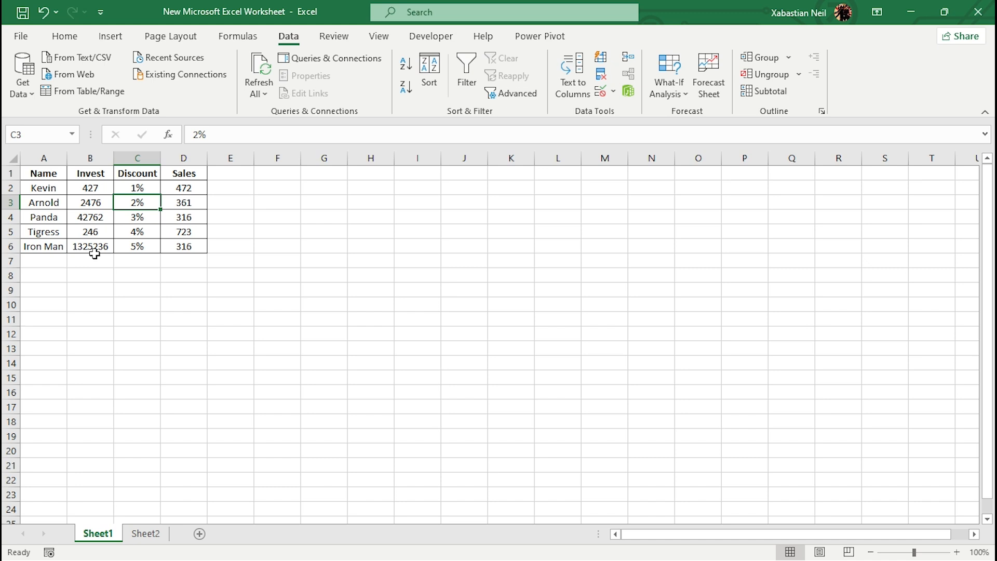
- Define the workbook-scope name Investment for the Invest column, cells B1:B6
drag(94, 254, 103, 173)
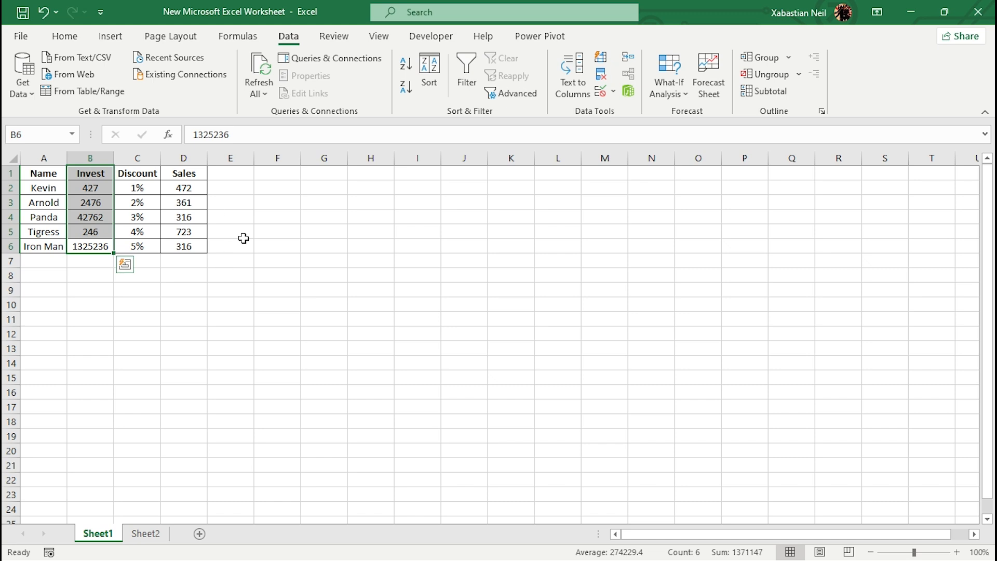
click(238, 36)
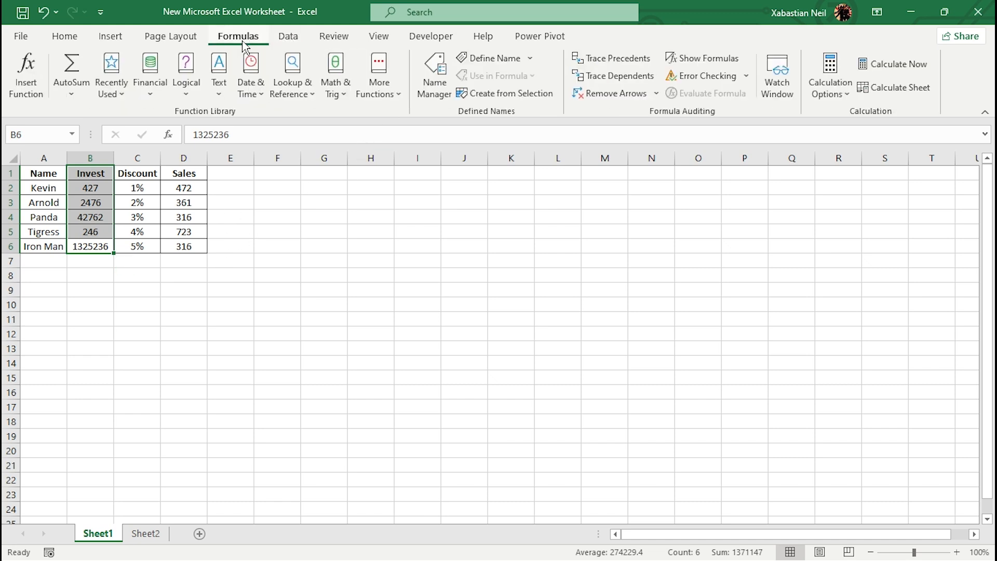
click(493, 58)
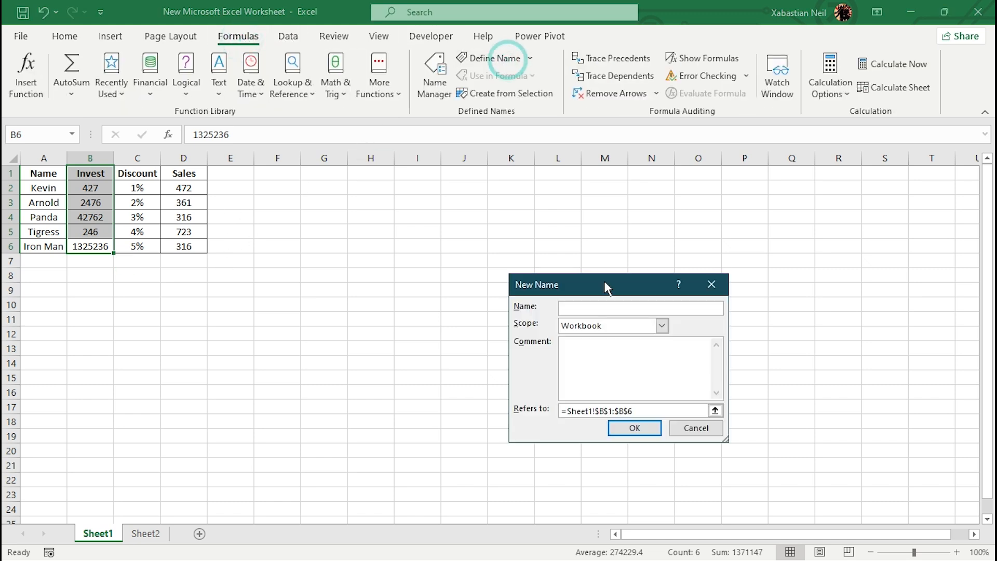
click(608, 306)
text(Investment)
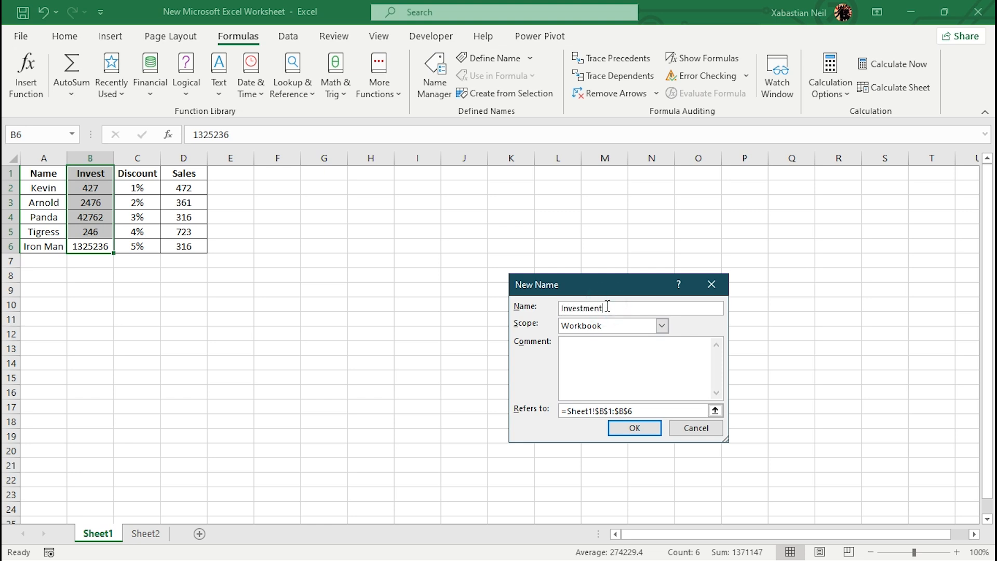
key(Return)
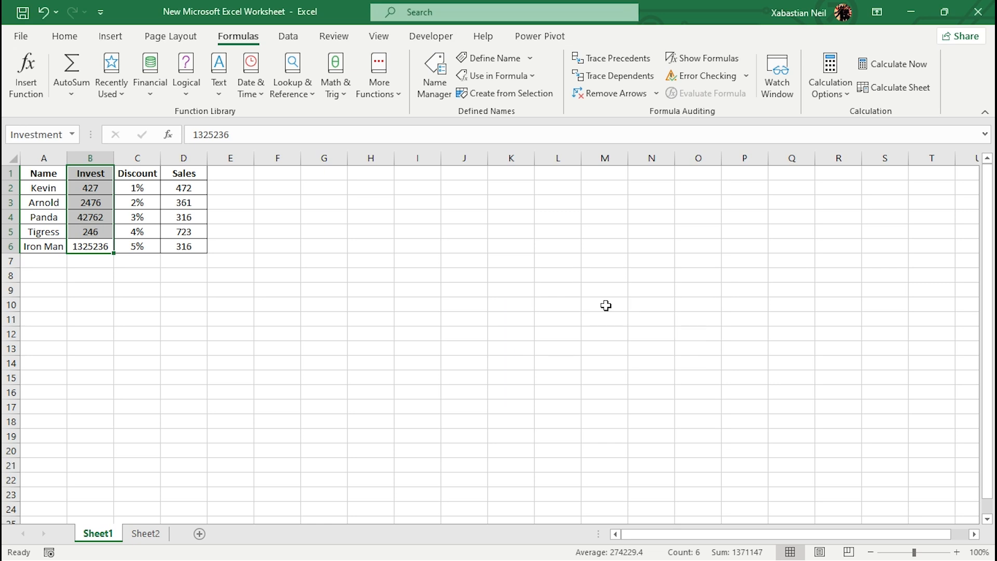
- Define the workbook-scope name Sales for the Sales column, cells D1:D6
drag(194, 245, 191, 173)
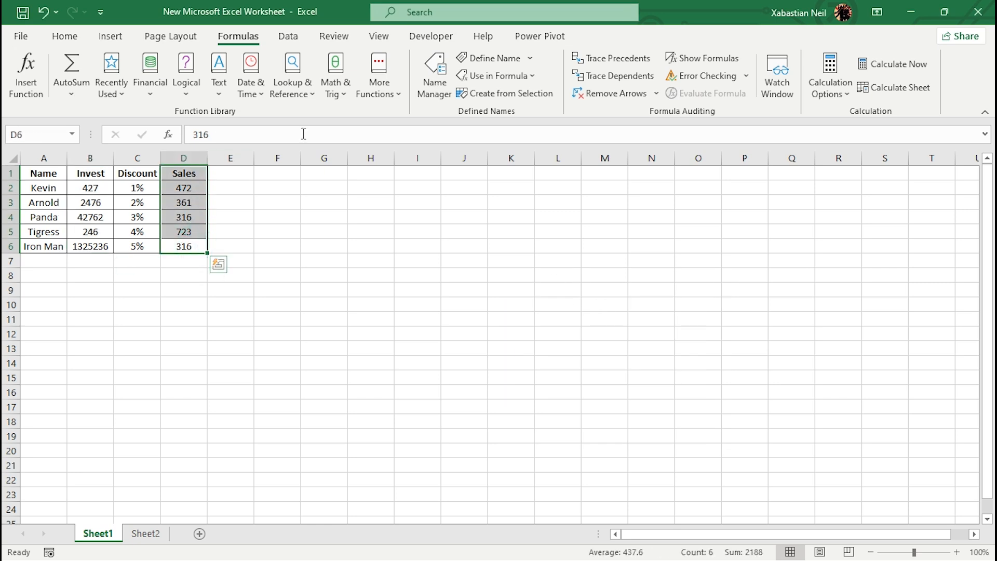
click(500, 57)
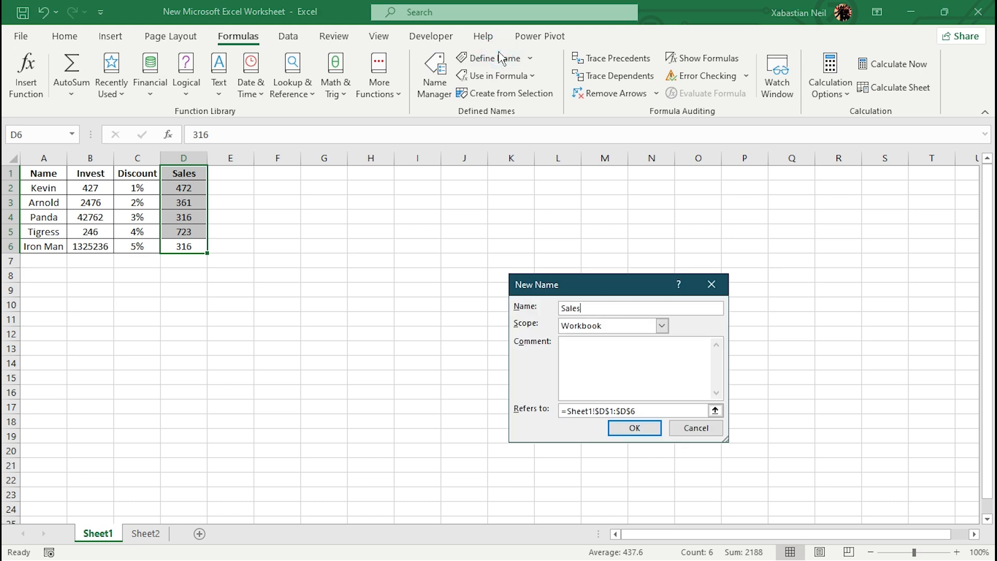
key(Return)
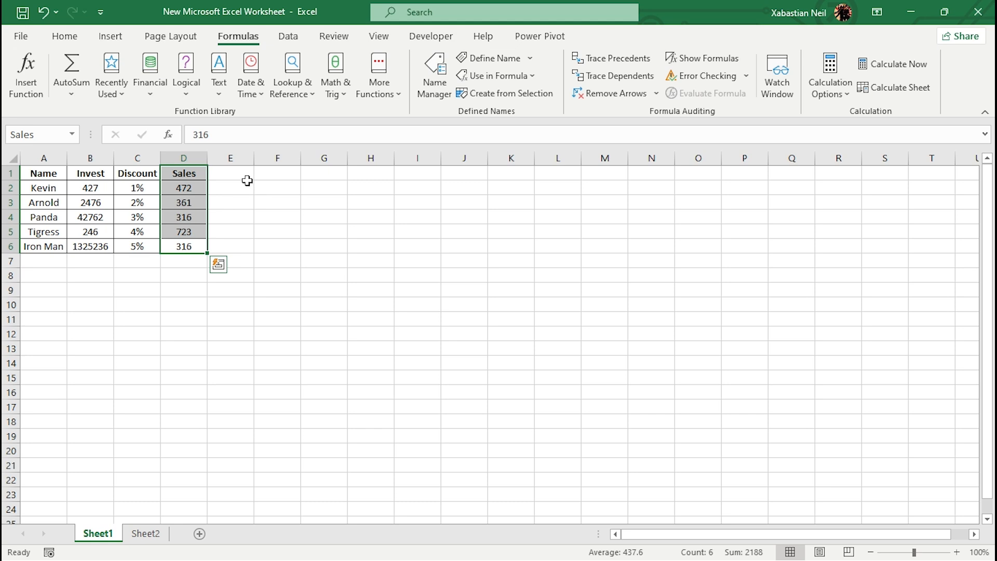
- Enter the formula =Investment-Sales in cell E2 using the two defined names
double_click(228, 189)
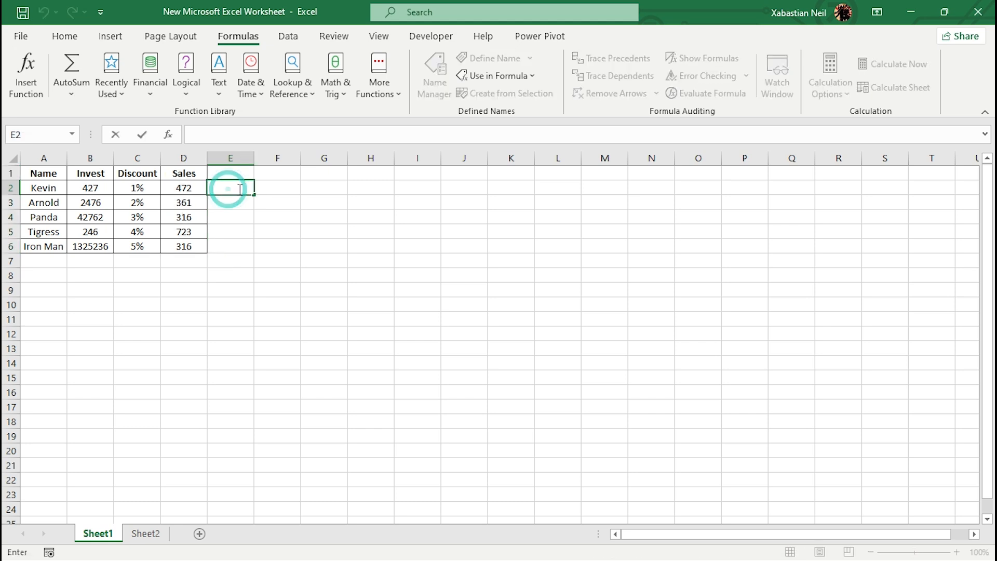
text(=)
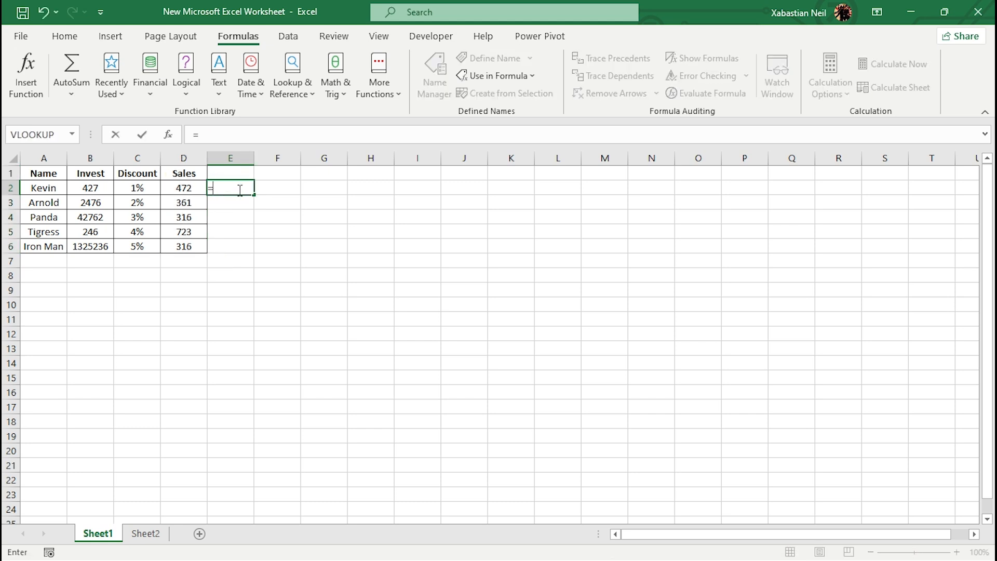
text(Invest)
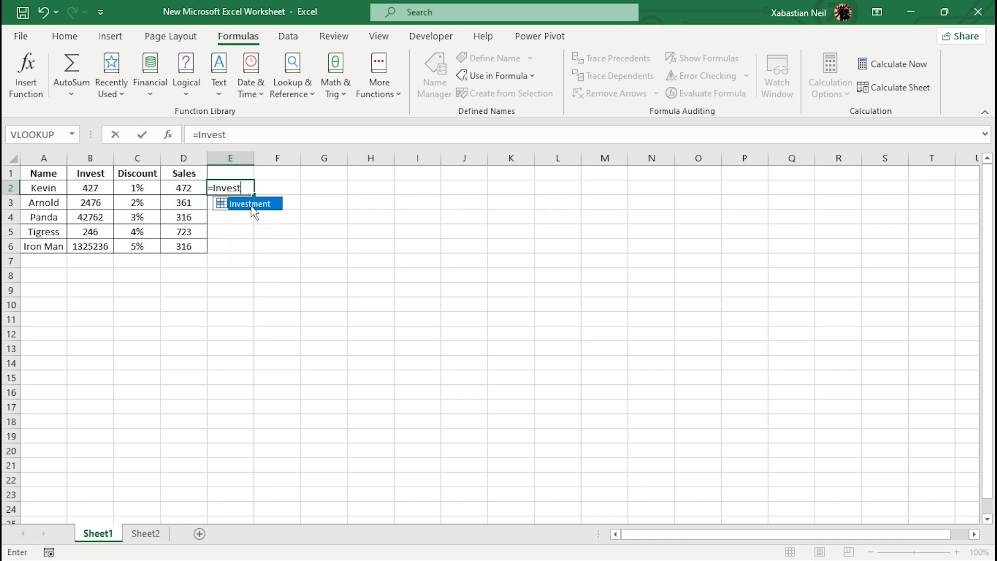
click(254, 207)
double_click(244, 203)
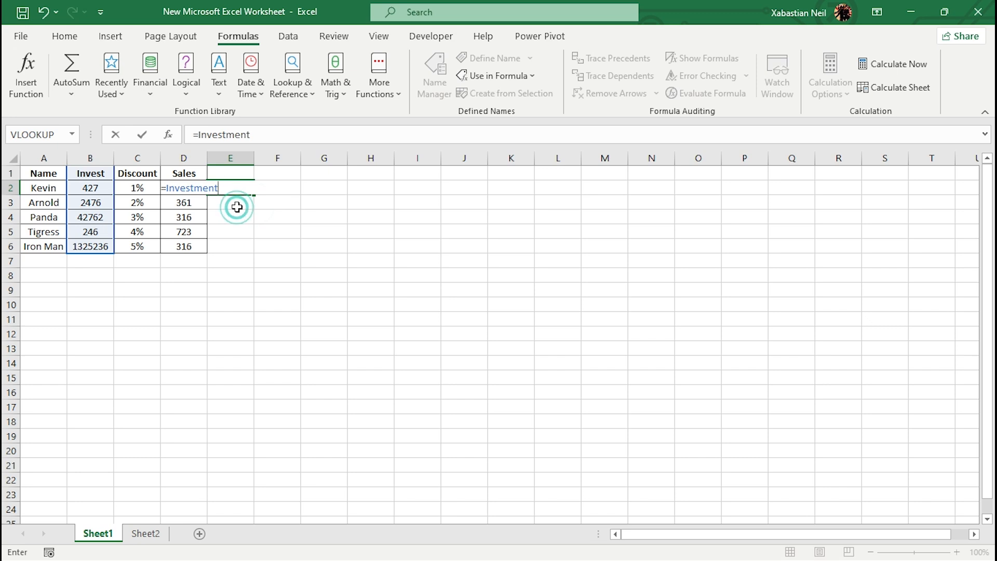
text(-)
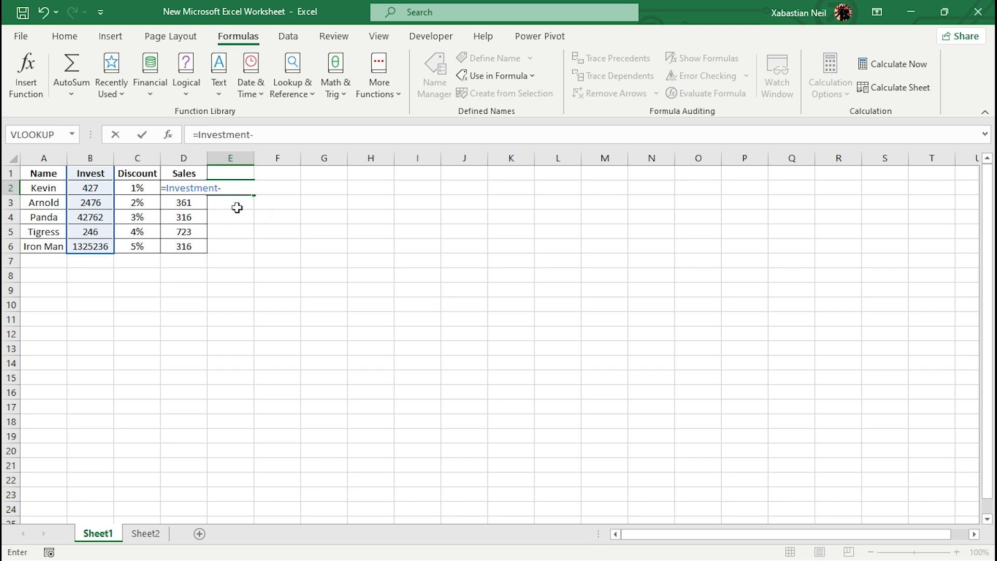
text(S)
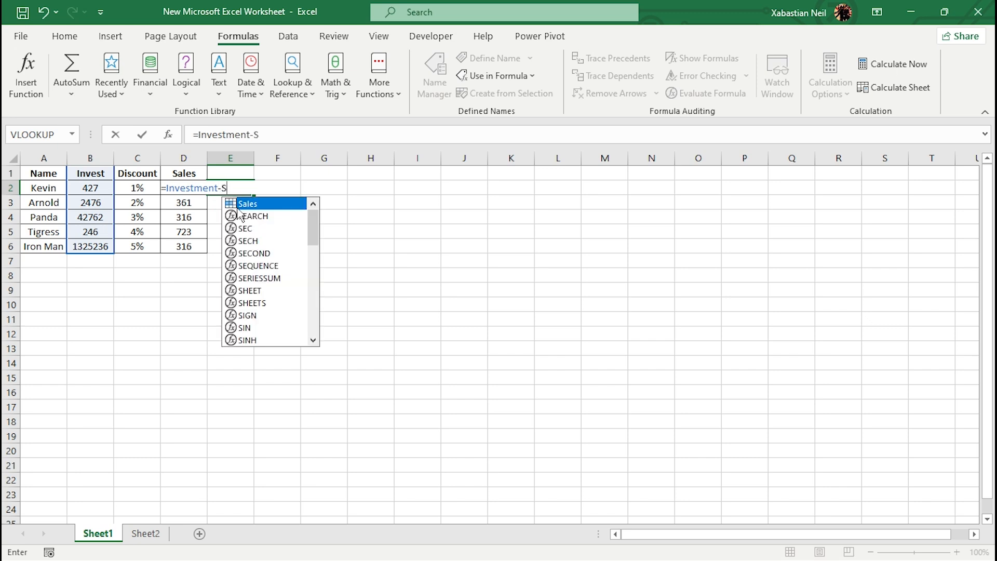
double_click(247, 208)
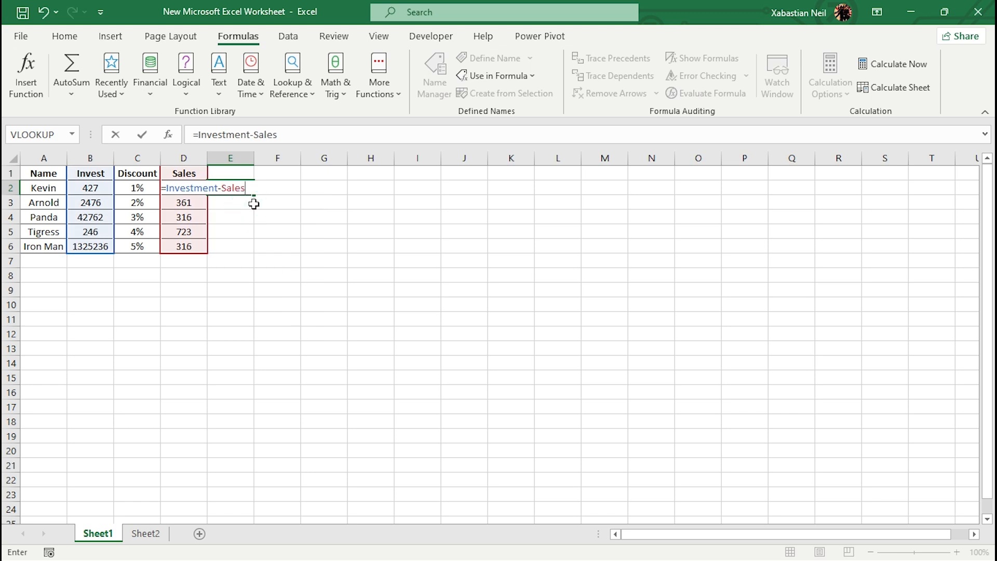
key(Return)
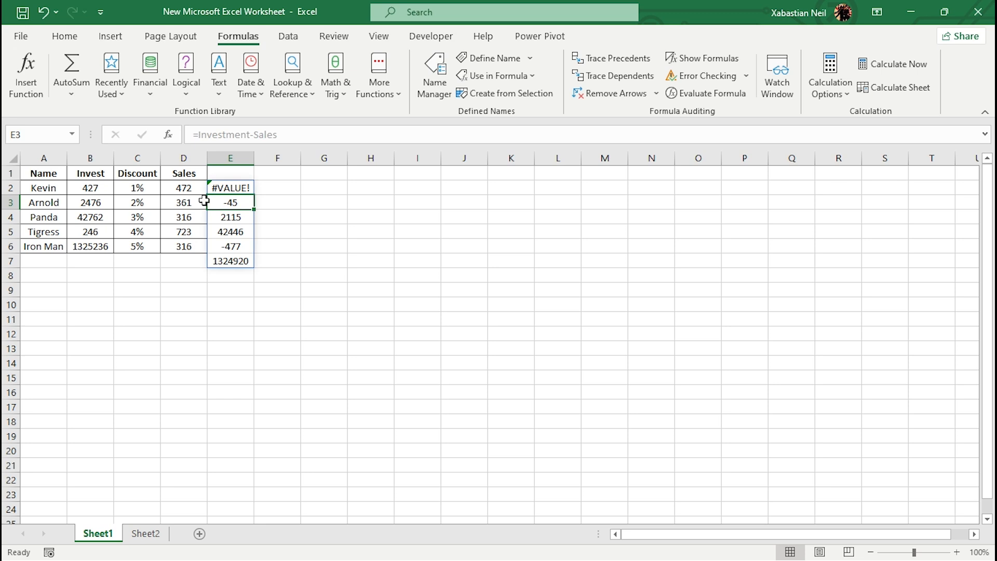
double_click(241, 188)
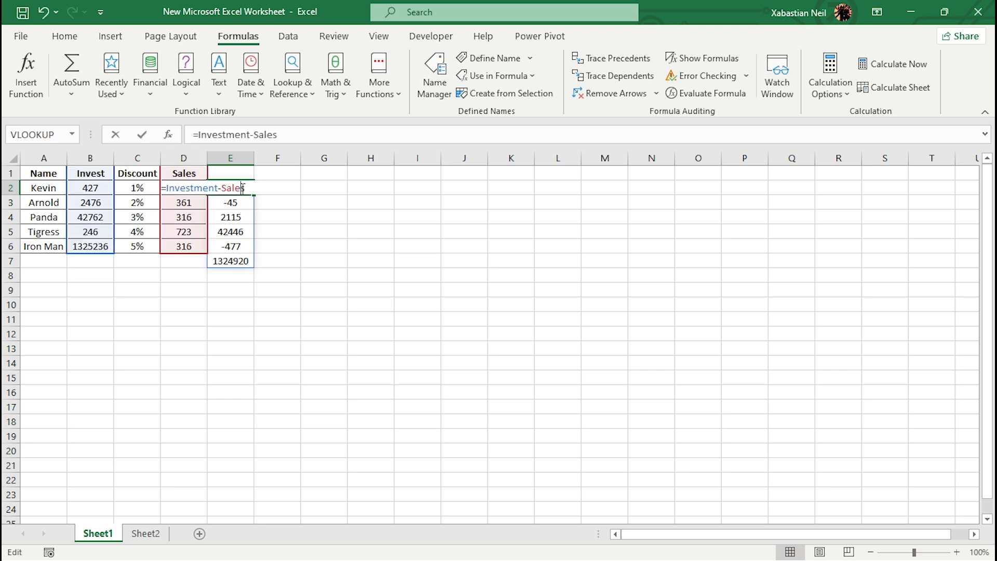
click(262, 239)
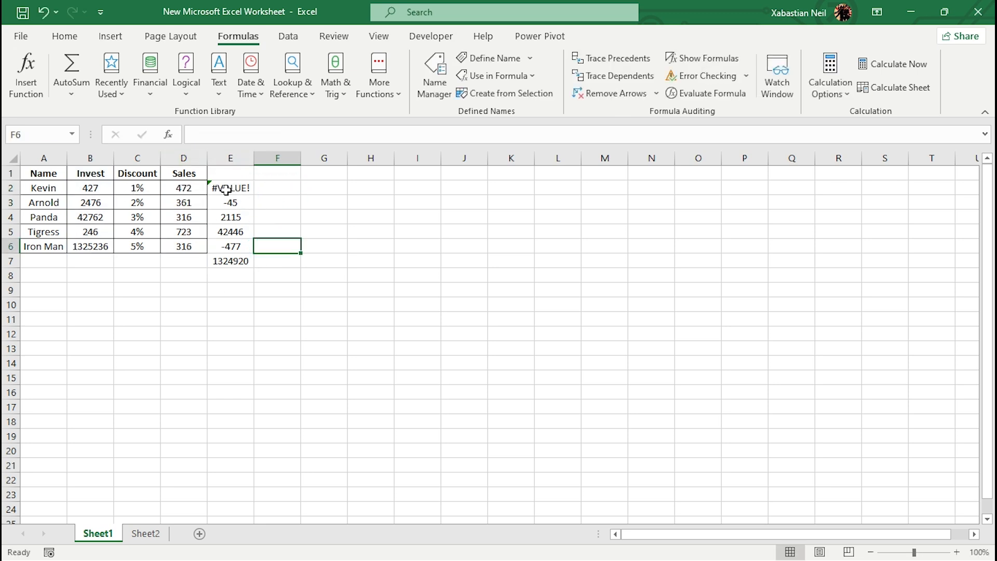
- Clear the formula in cell E2 and define the name Invest for the investment values in cells B2:B6
click(239, 188)
key(Delete)
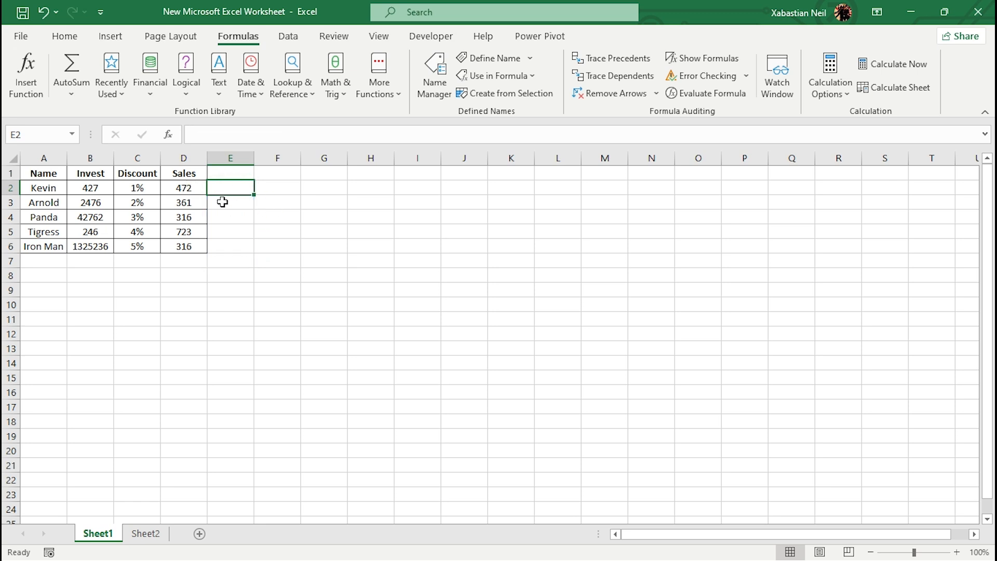
drag(83, 246, 91, 194)
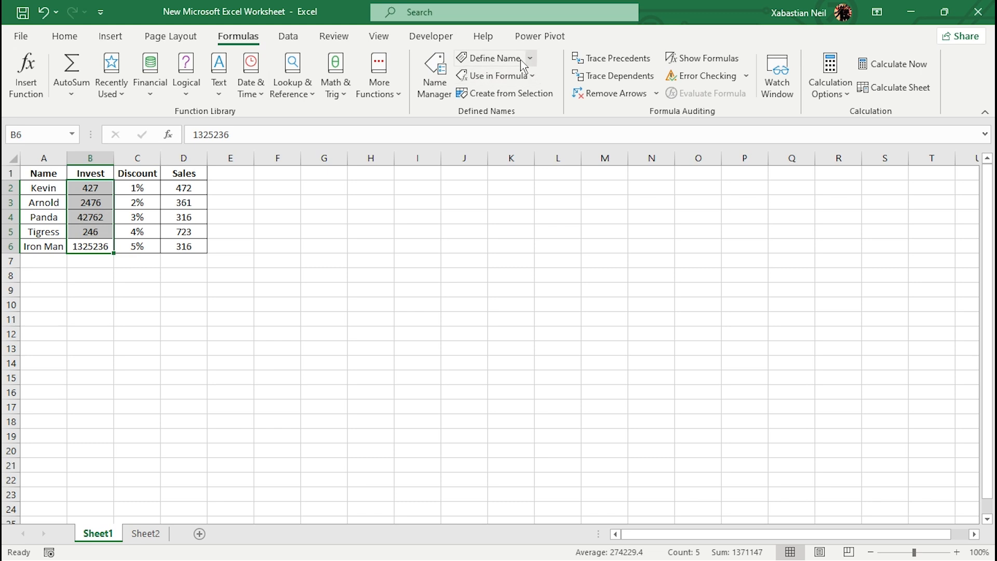
click(490, 58)
click(636, 427)
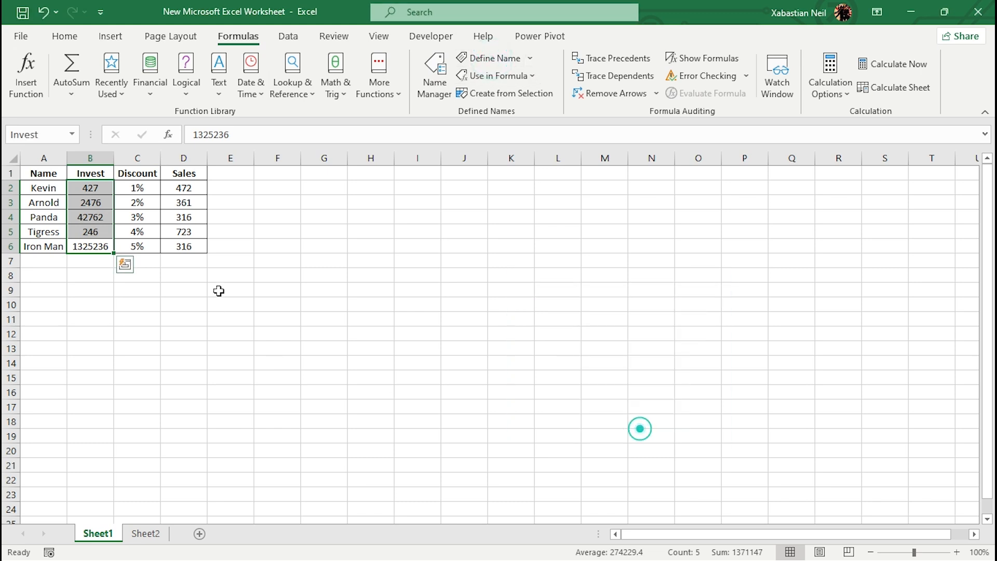
click(219, 291)
drag(184, 247, 201, 188)
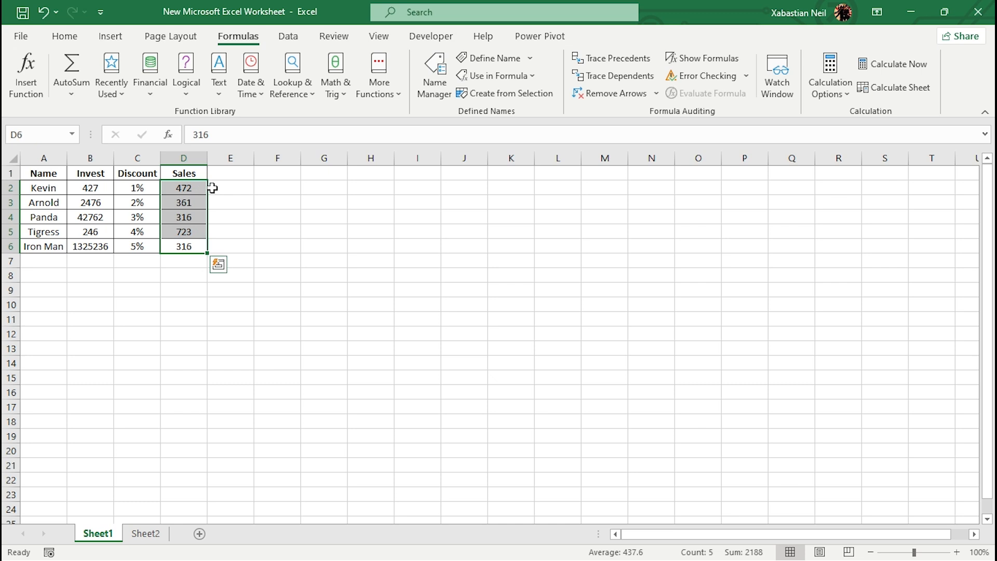
click(496, 55)
click(206, 376)
click(202, 217)
click(719, 285)
- Define the workbook-scope name sale for the sales values in cells D2:D6
click(193, 232)
key(Down)
drag(196, 246, 201, 189)
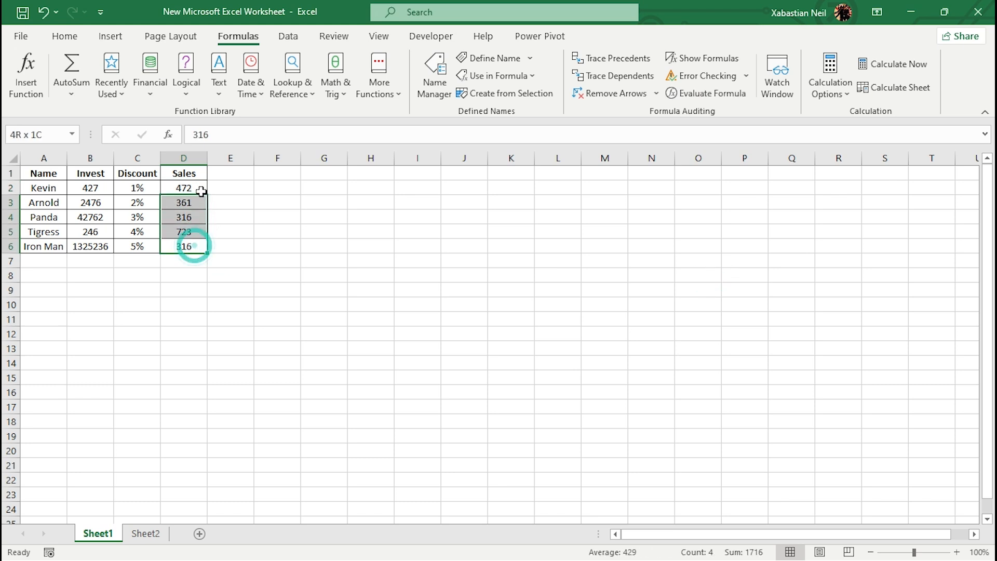
click(488, 57)
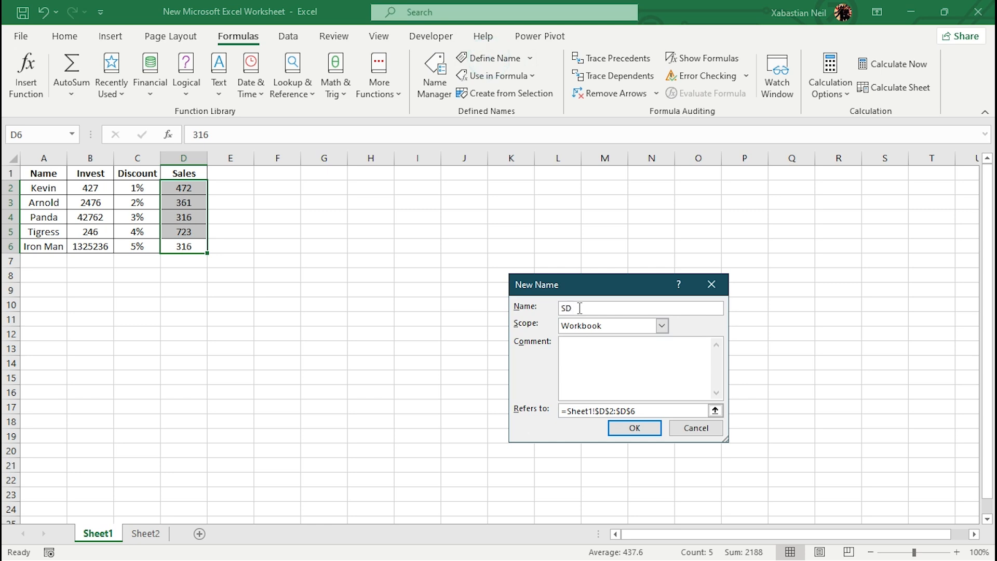
key(Return)
click(513, 351)
click(612, 307)
key(BackSpace)
key(Return)
click(506, 328)
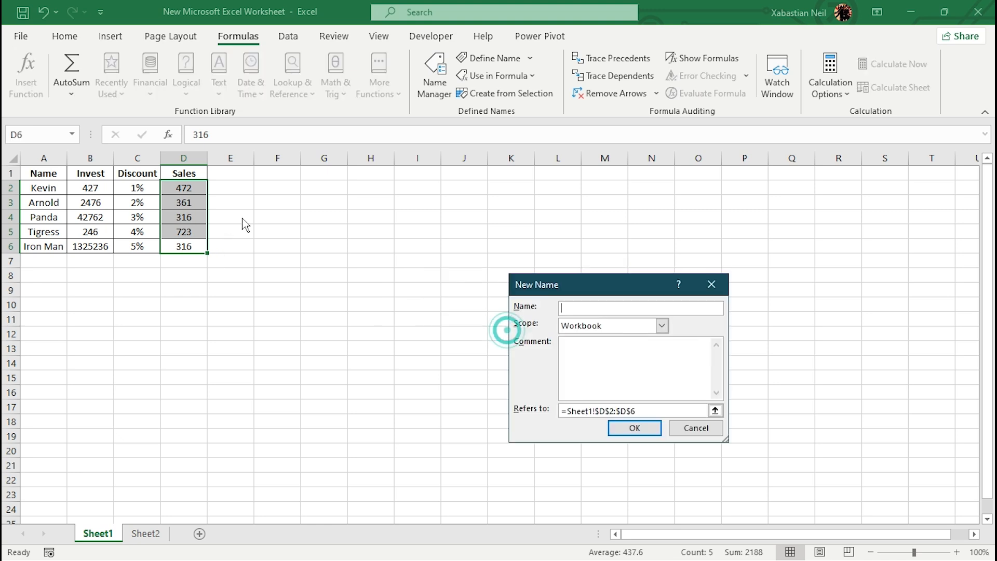
key(Return)
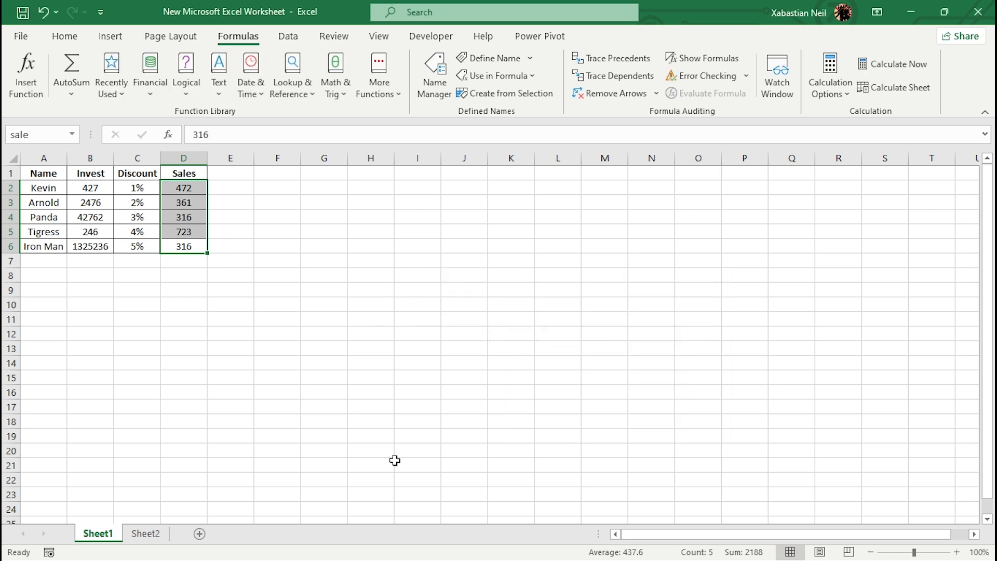
- Enter the formula =Invest-sale in cell E2 using the defined names for the two value ranges
double_click(237, 187)
text(=)
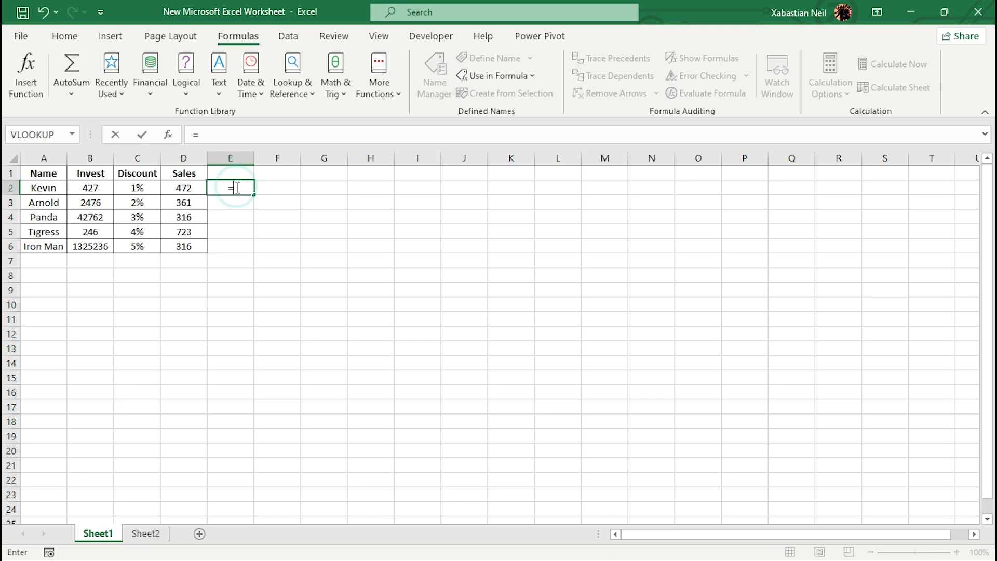
text(Inves)
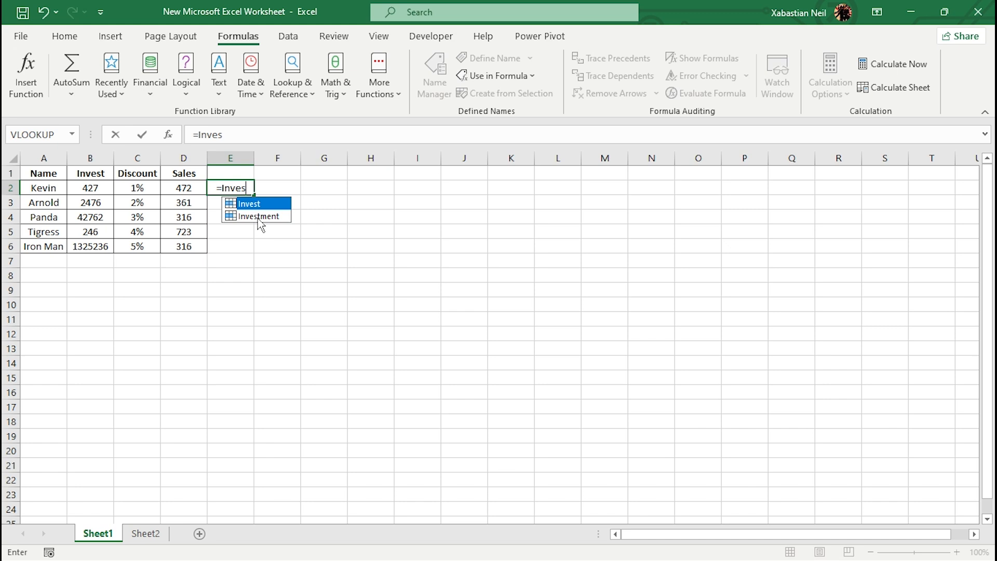
double_click(260, 204)
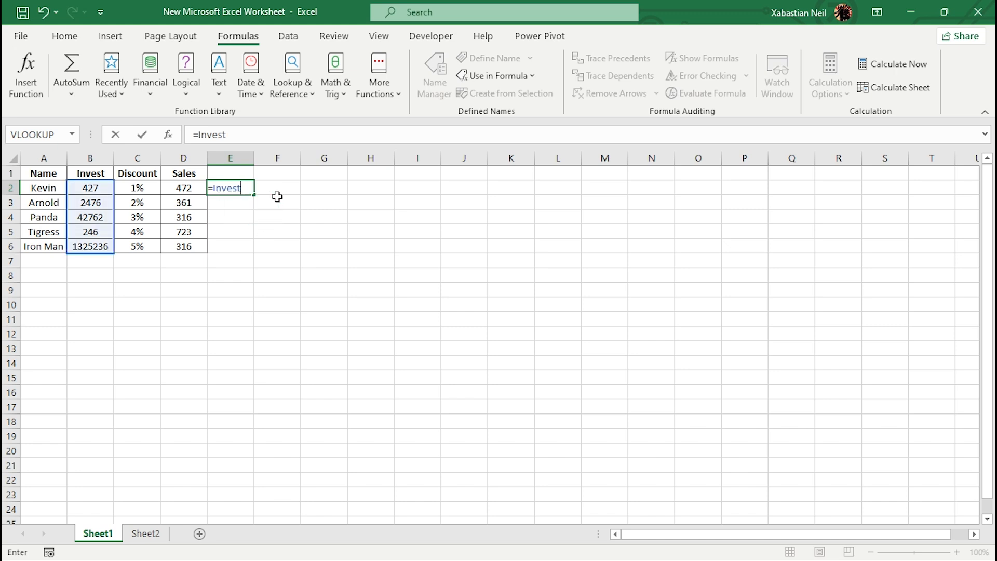
text(-sa)
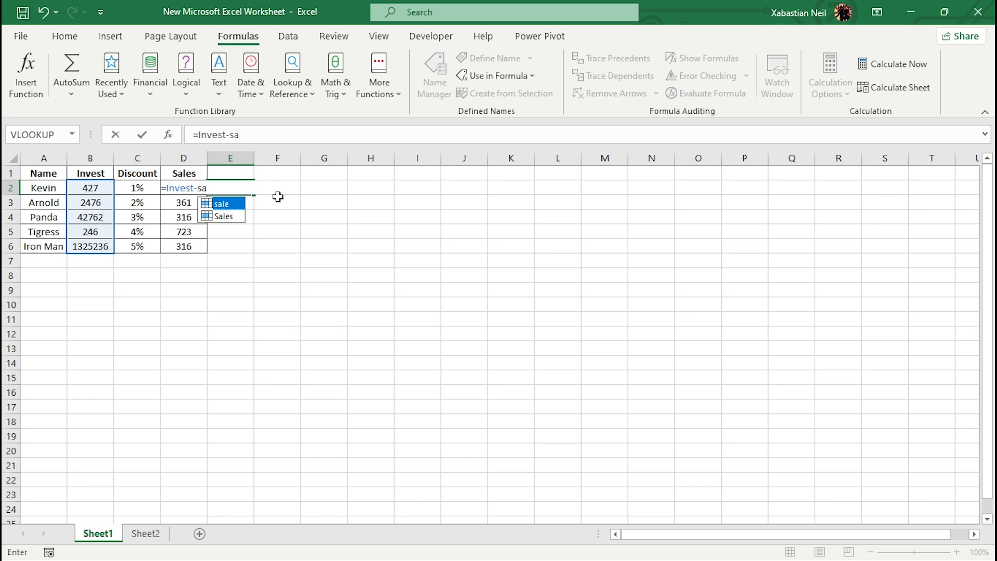
double_click(225, 204)
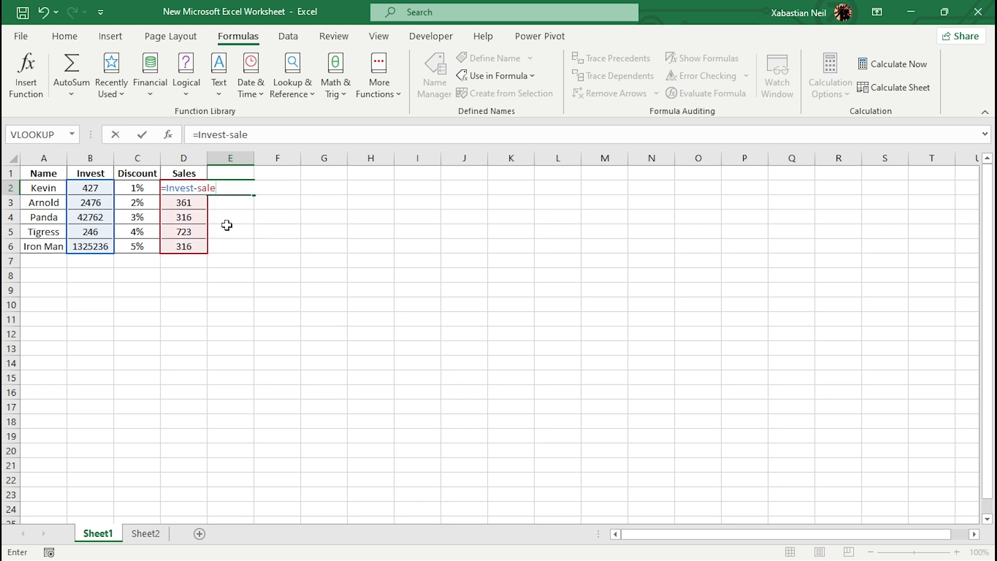
key(Return)
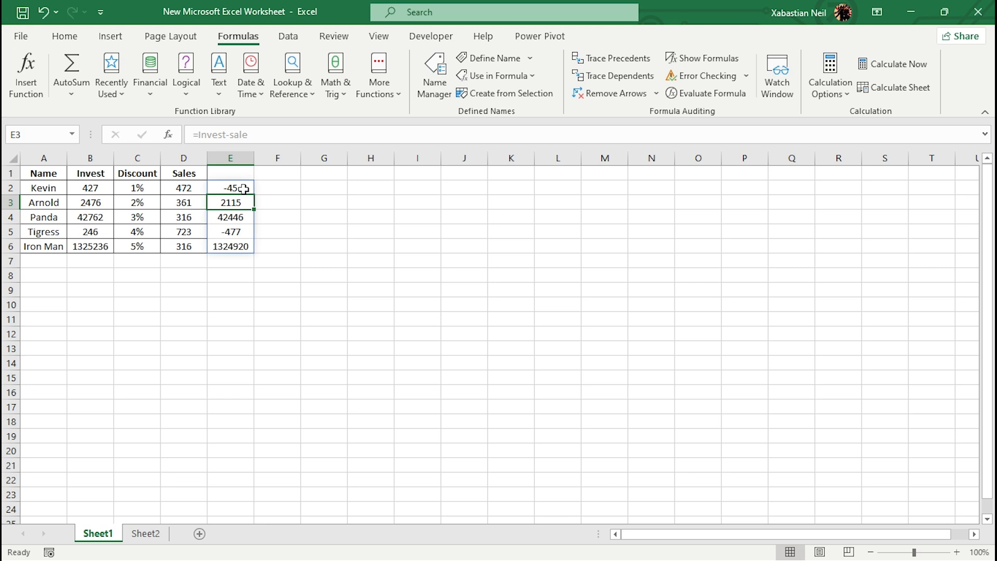
- Clear the subtraction results from cells E2:E6
drag(242, 189, 245, 247)
key(Delete)
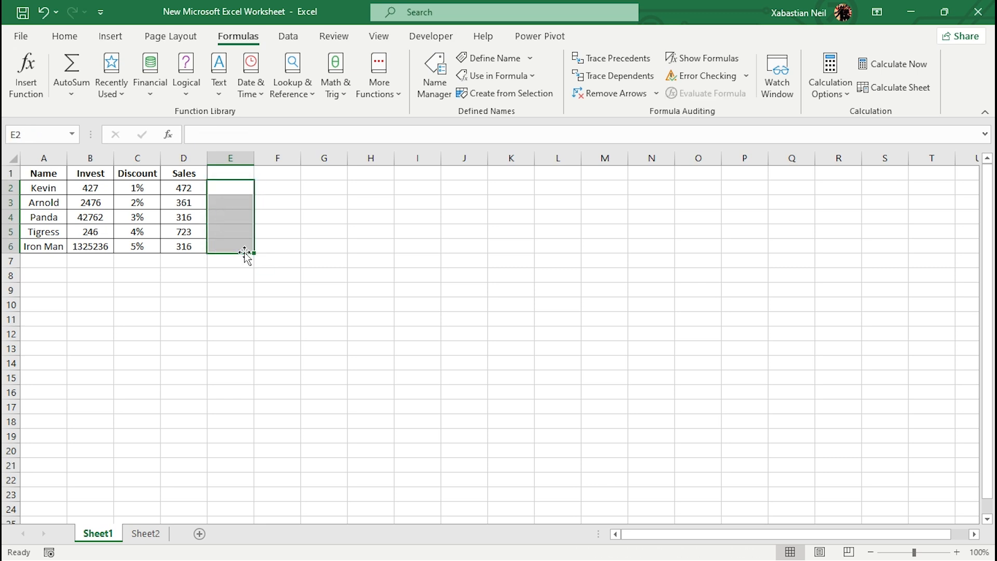
click(244, 334)
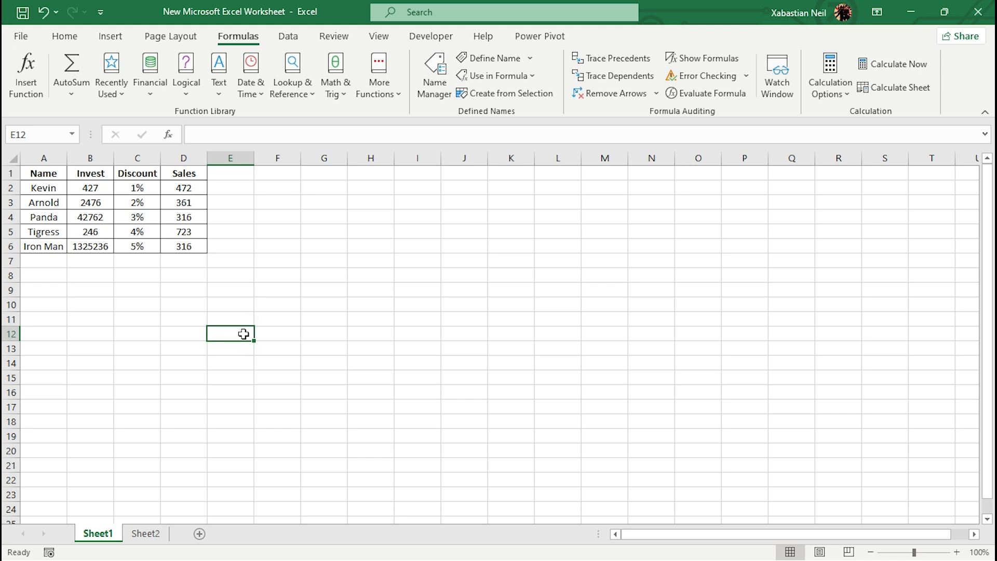
click(228, 290)
click(321, 262)
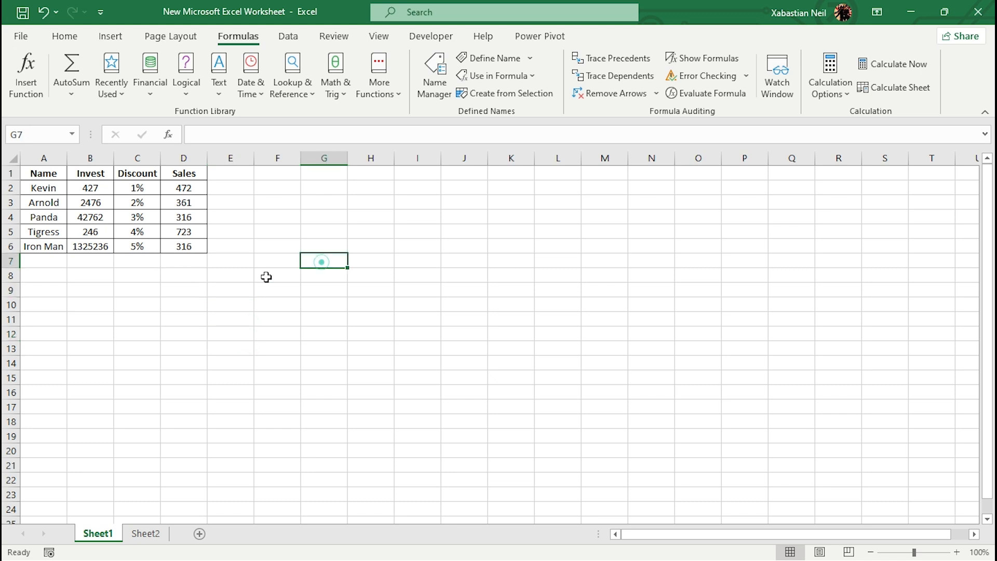
- Enter the value 10% in cell J3
click(444, 206)
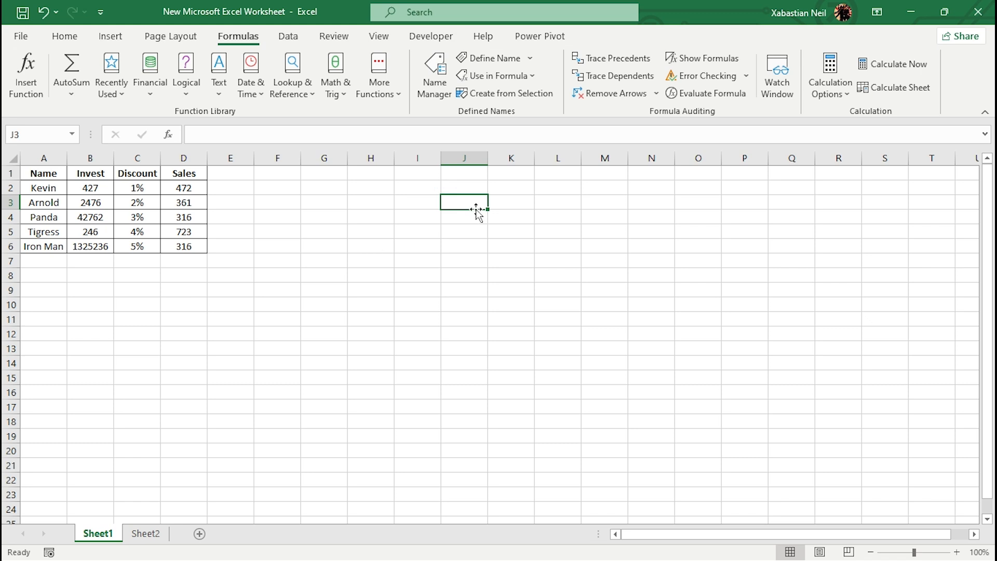
text(10)
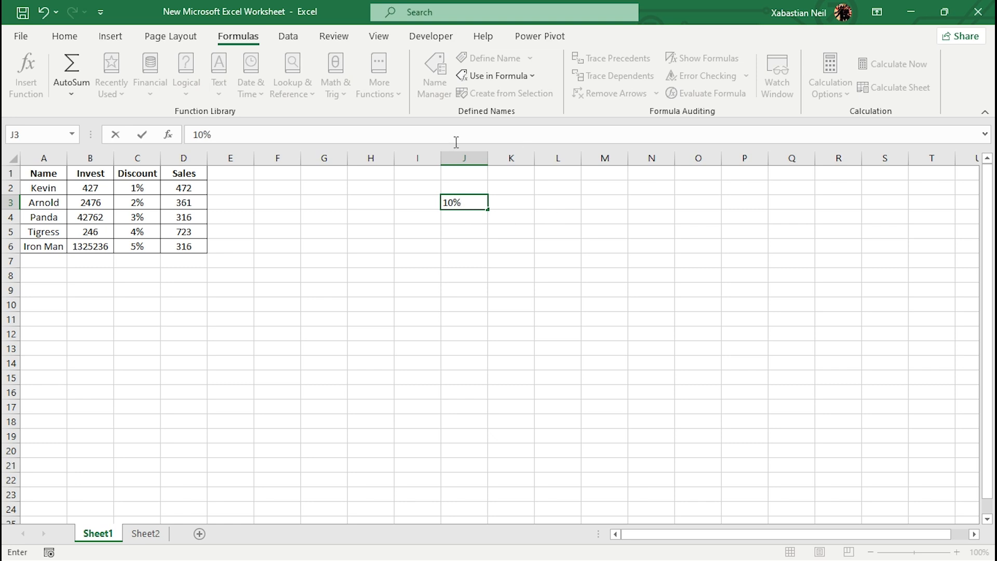
click(366, 390)
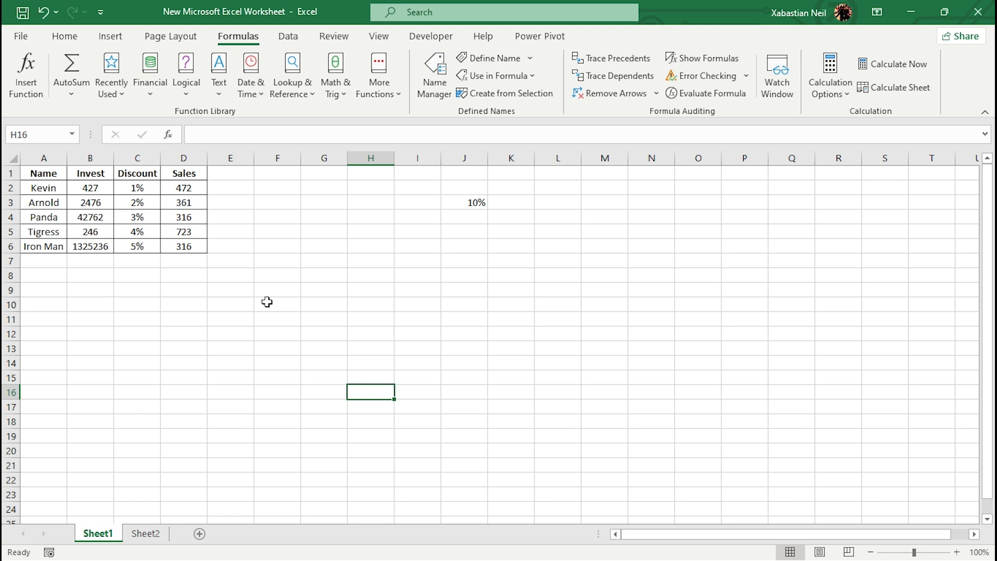
click(329, 275)
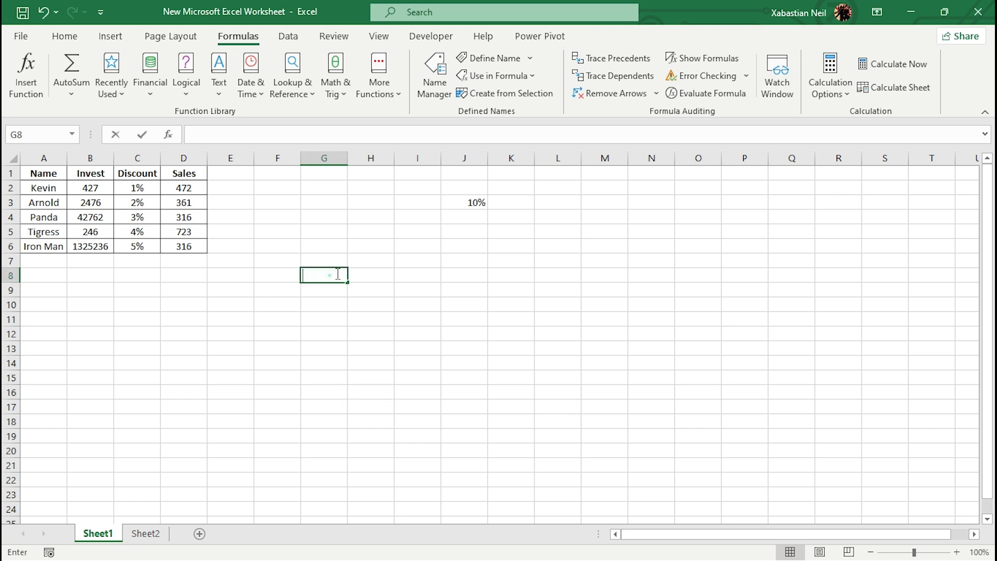
double_click(329, 275)
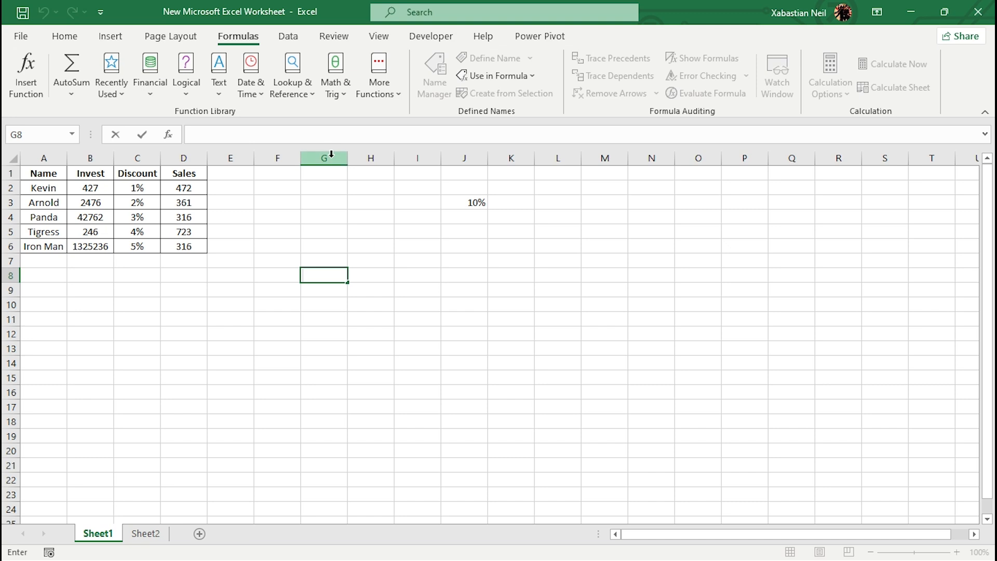
click(334, 288)
click(327, 272)
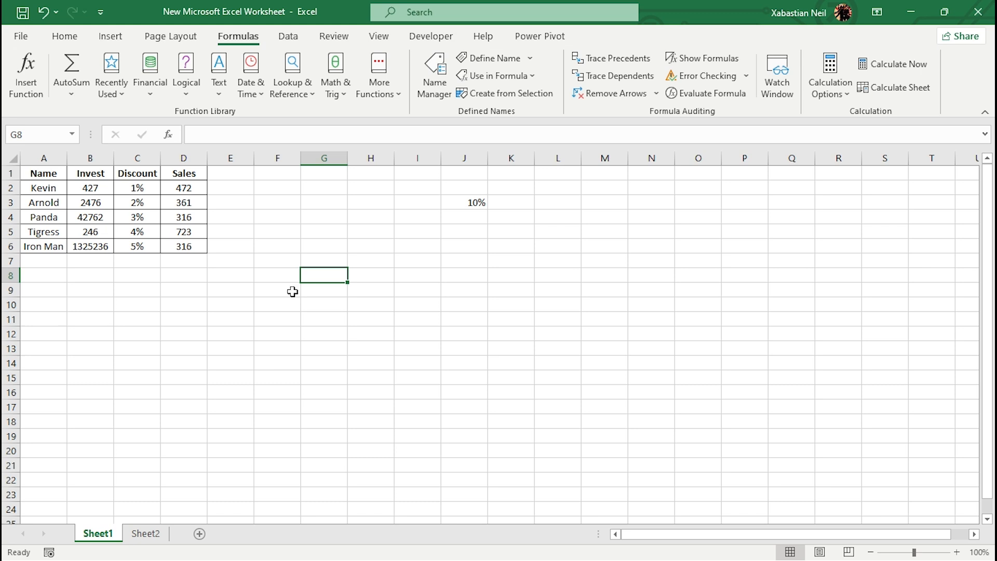
text(=)
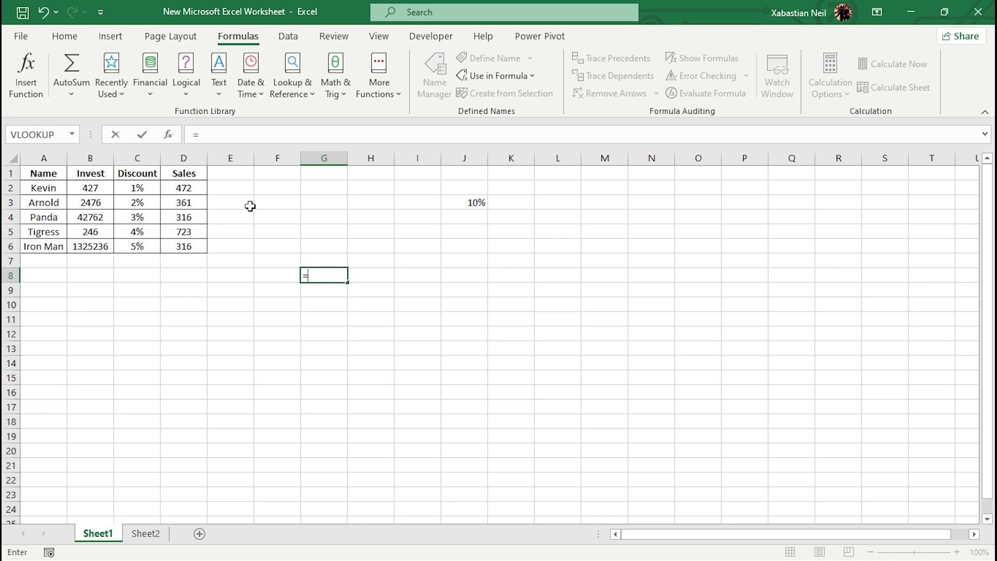
click(271, 186)
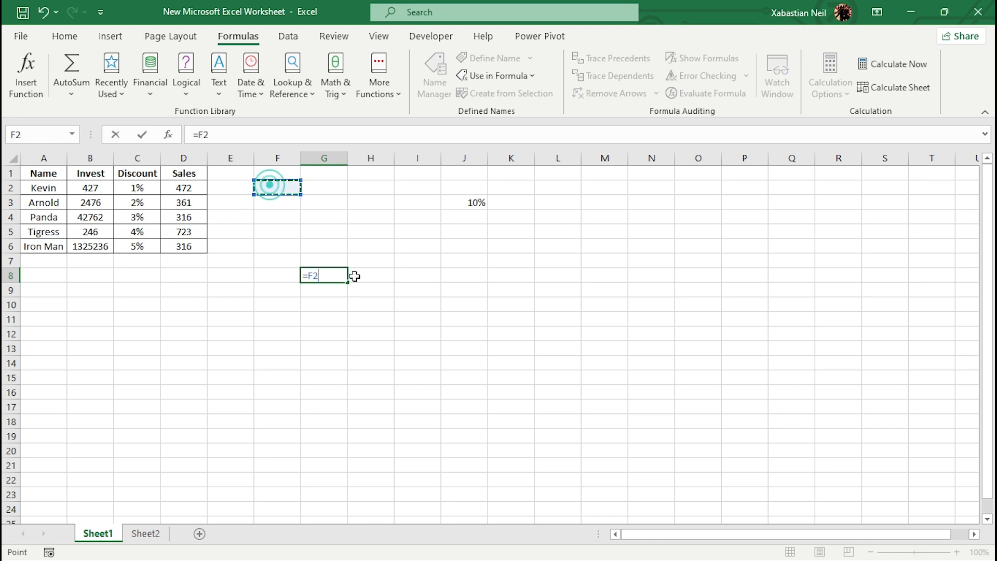
key(Escape)
click(240, 278)
- Enter the formula =B2*J3 in cell F2 to multiply the first Invest value by the percentage
double_click(266, 188)
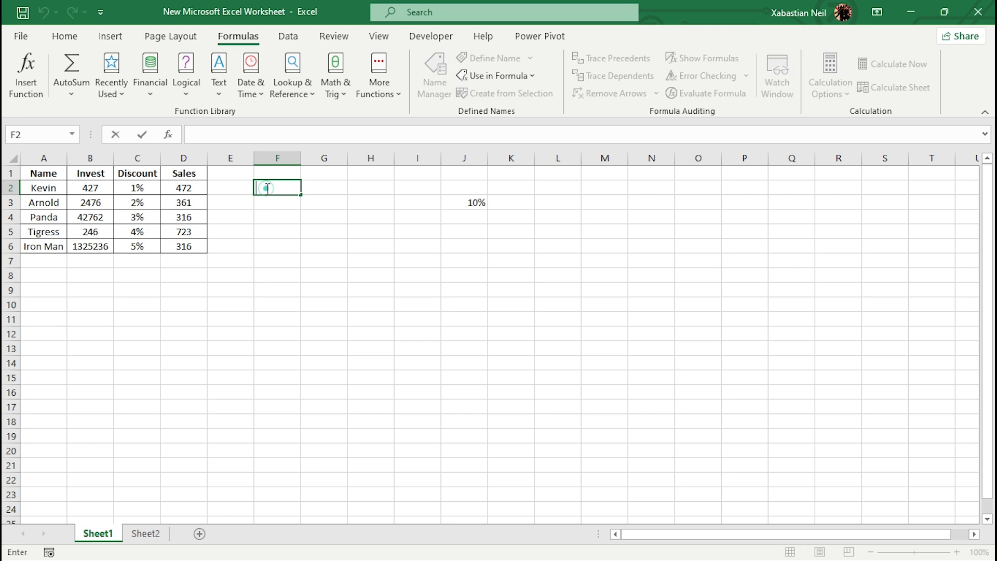
text(=)
click(92, 191)
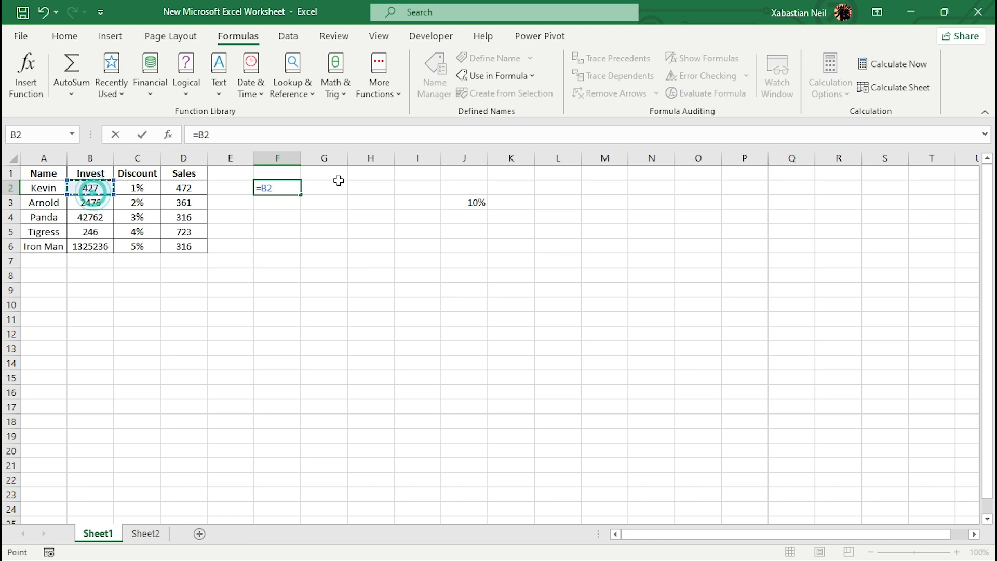
text(*)
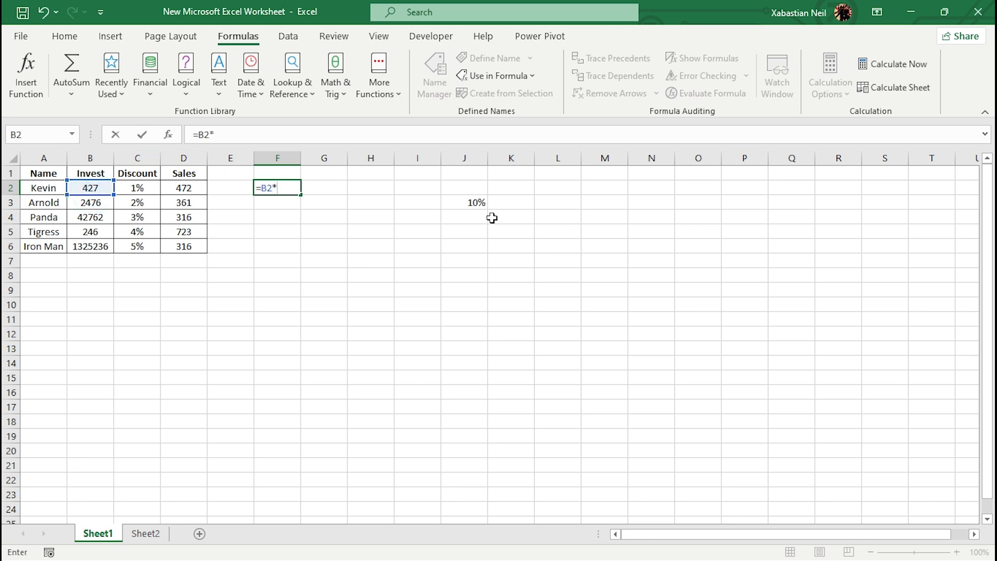
click(476, 206)
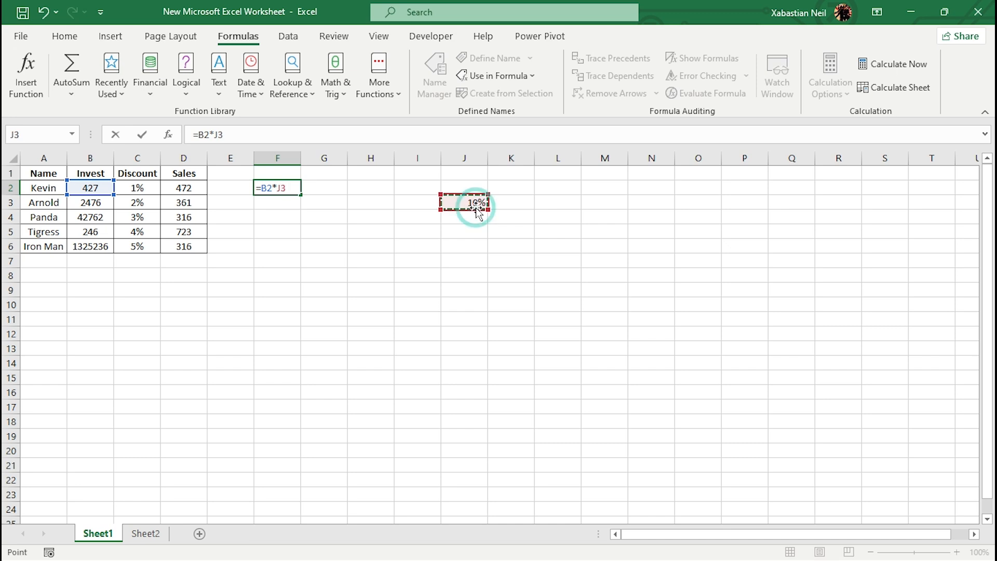
key(Return)
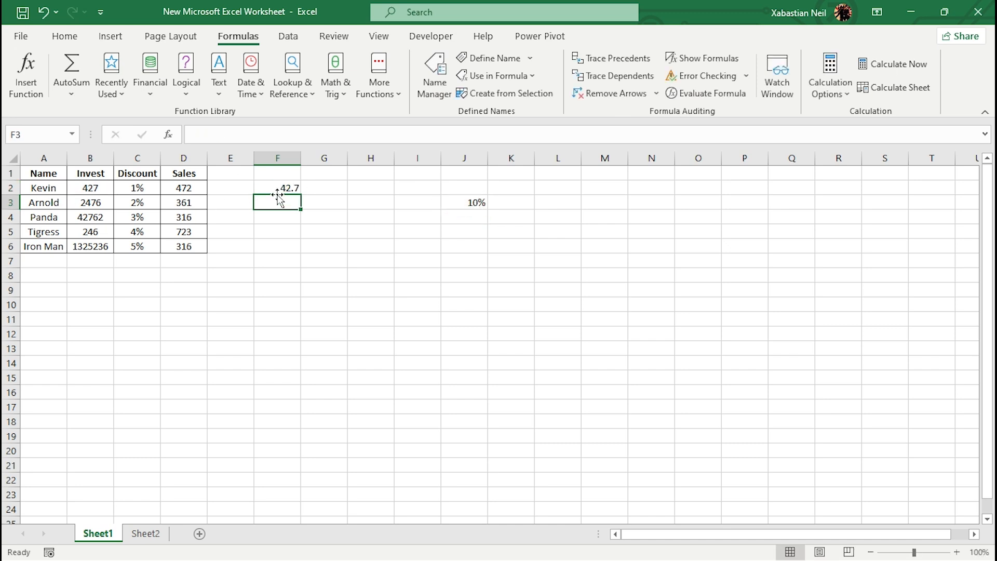
- Fill the formula from cell F2 down through F6 and check the cell references it uses
click(292, 189)
drag(301, 194, 297, 247)
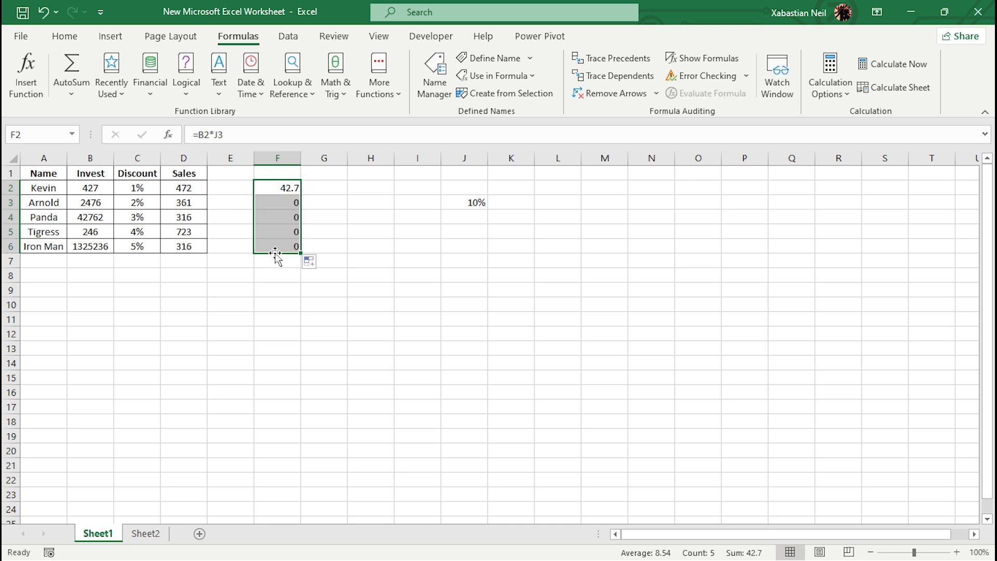
click(247, 314)
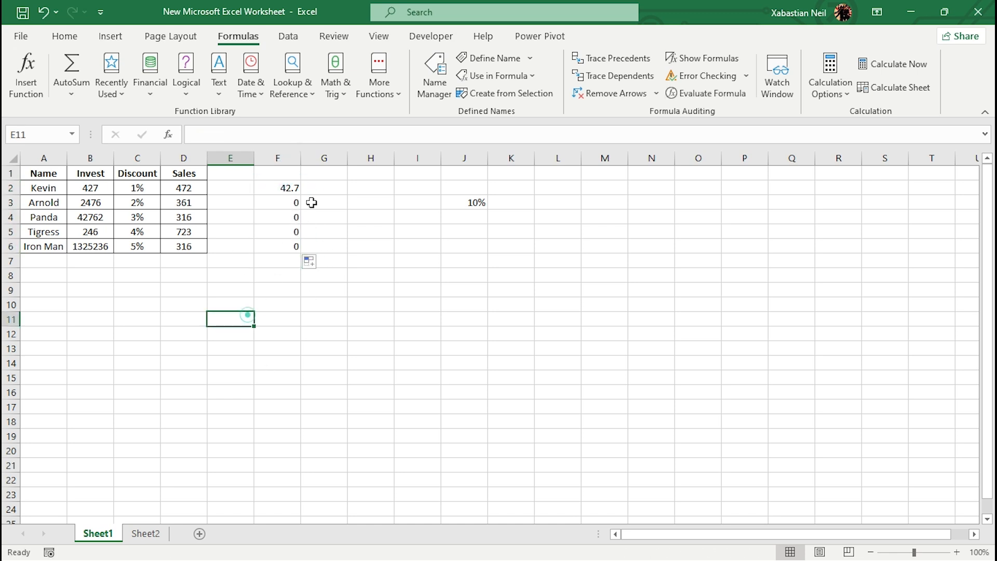
click(301, 186)
click(284, 190)
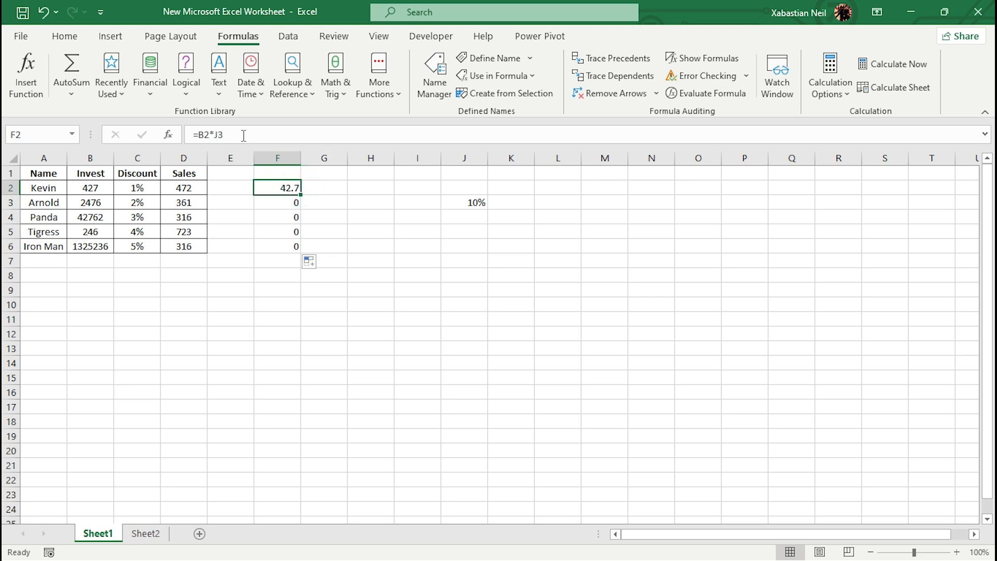
click(462, 202)
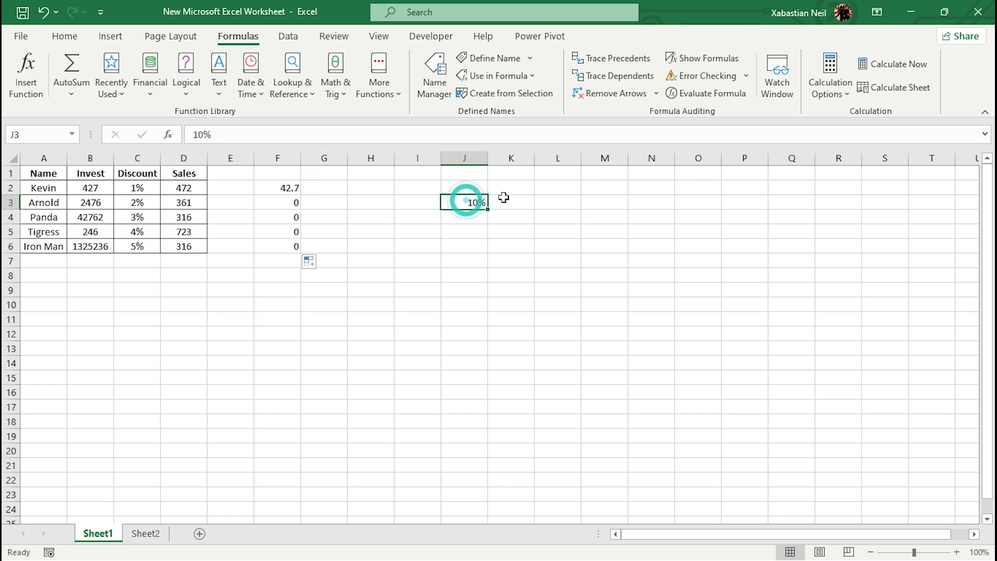
- Check the cell references in the copied multiplication formulas in cells F3 and F4
double_click(282, 202)
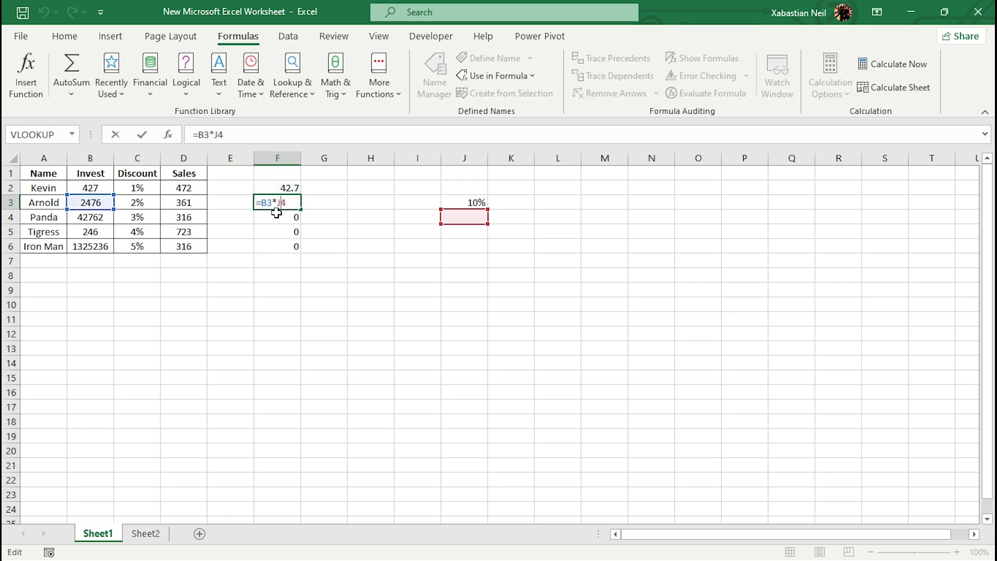
key(Escape)
double_click(278, 217)
click(278, 217)
click(277, 231)
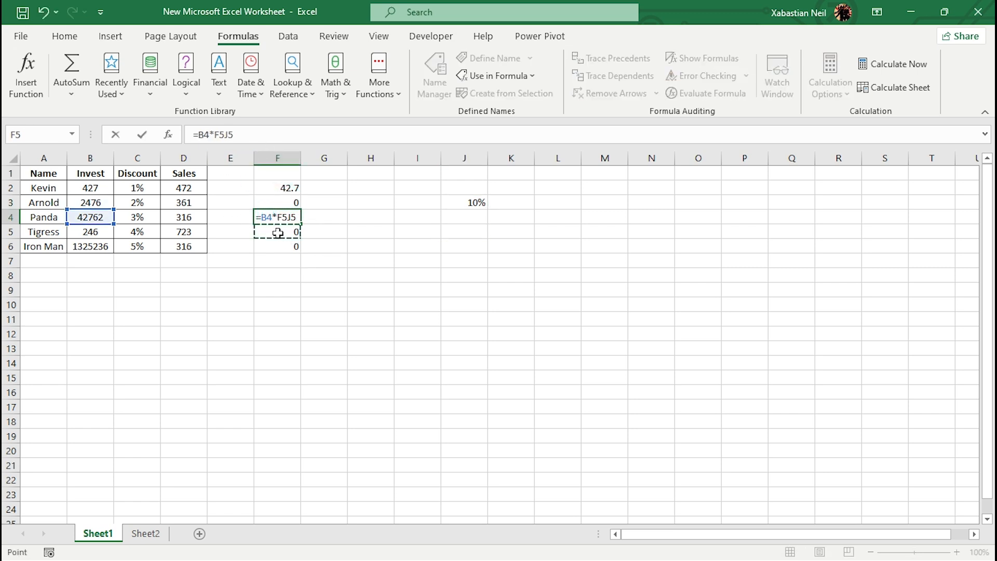
click(278, 274)
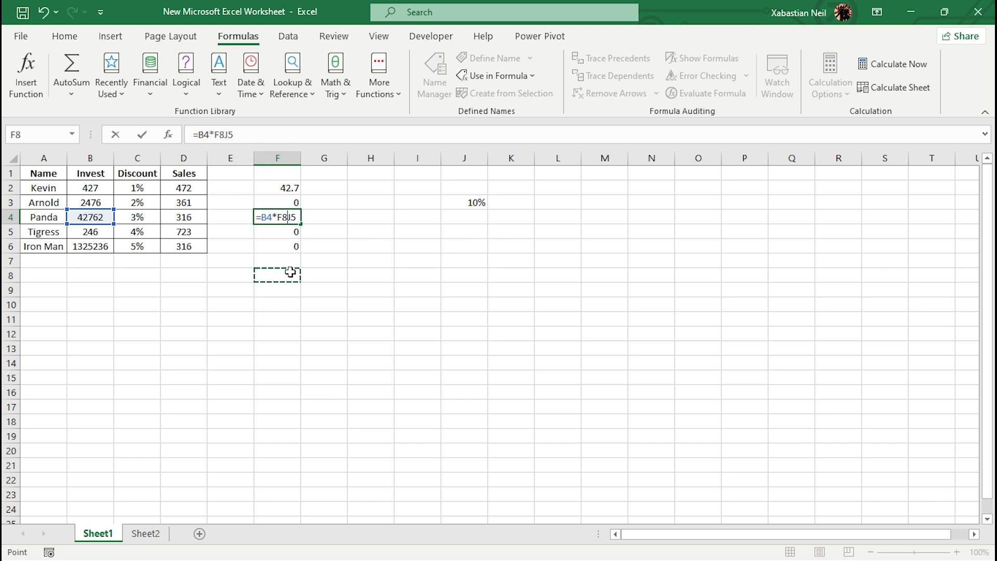
key(BackSpace)
key(BackSpace)
key(ctrl+Return)
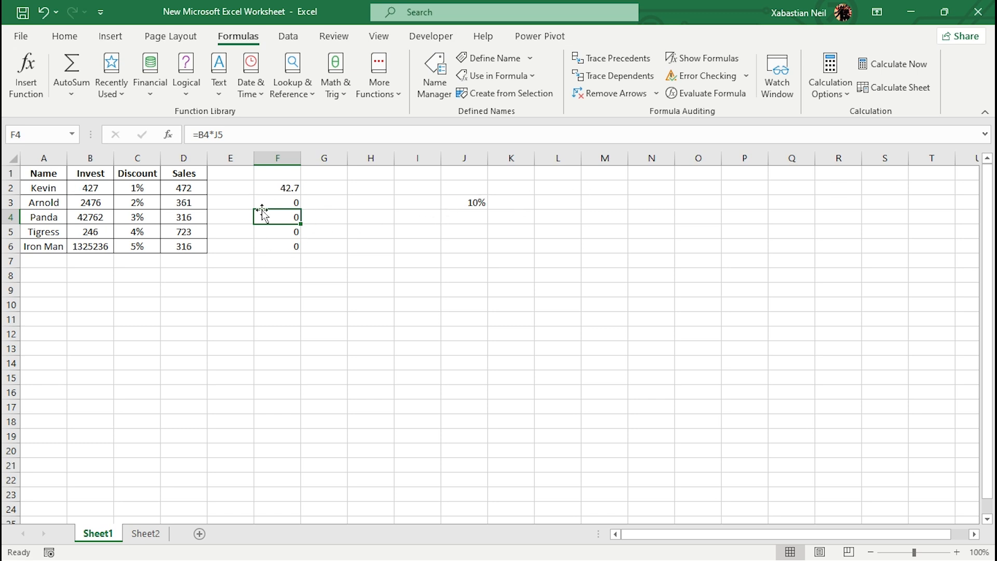
- Enter the formula =B2=D2 in cell E2, referencing the first Invest and Sales values
click(232, 188)
double_click(234, 188)
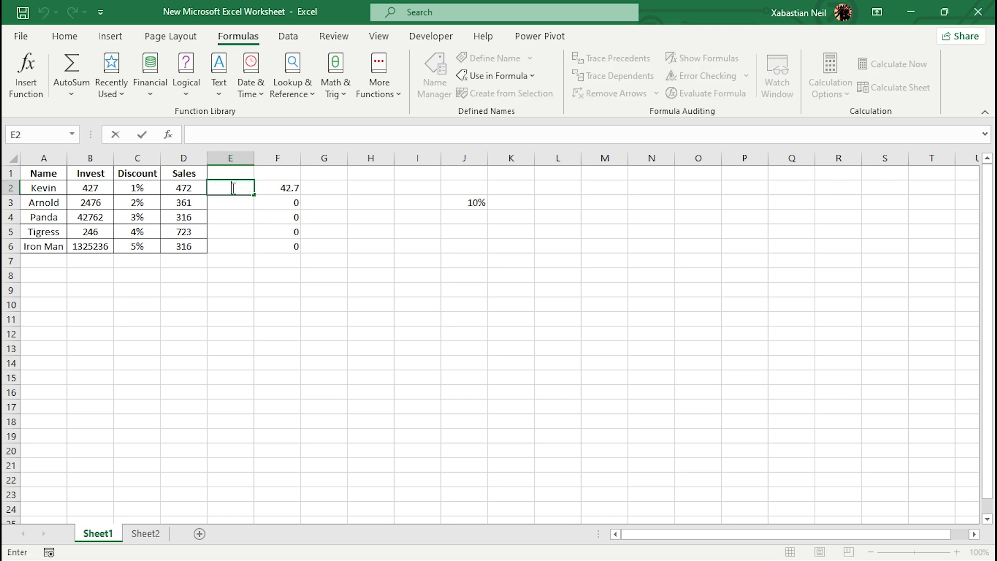
text(=)
click(99, 190)
text(=)
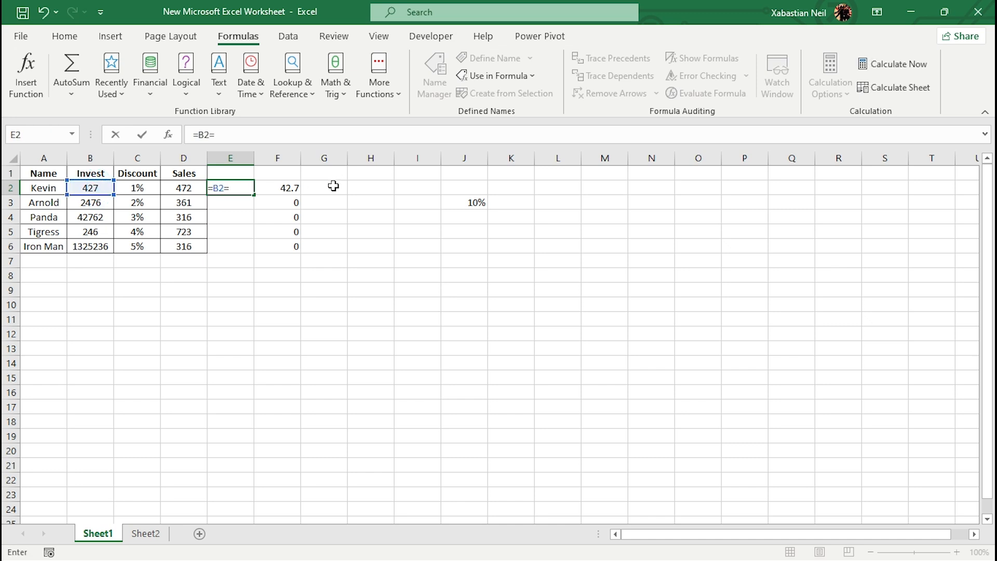
click(183, 190)
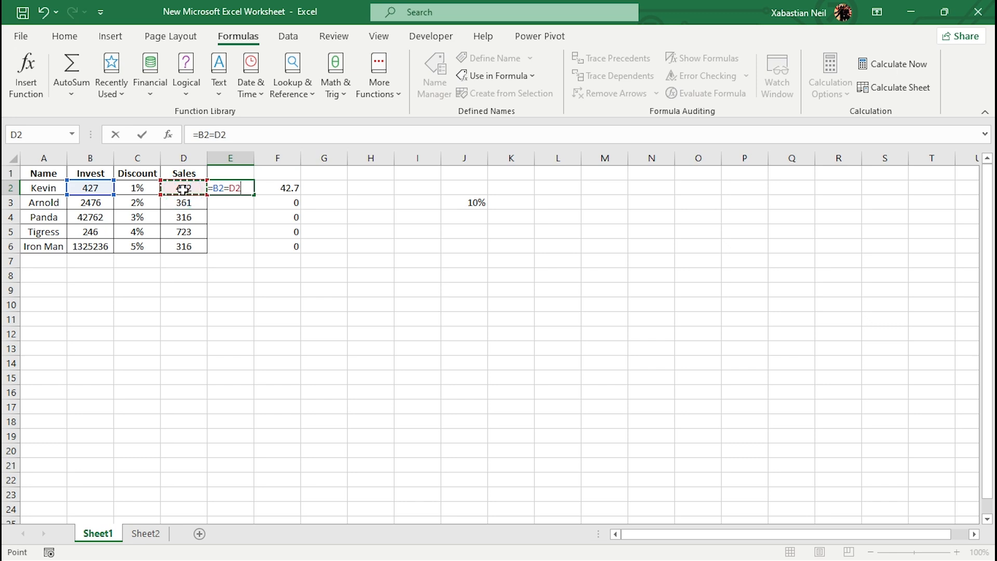
key(Return)
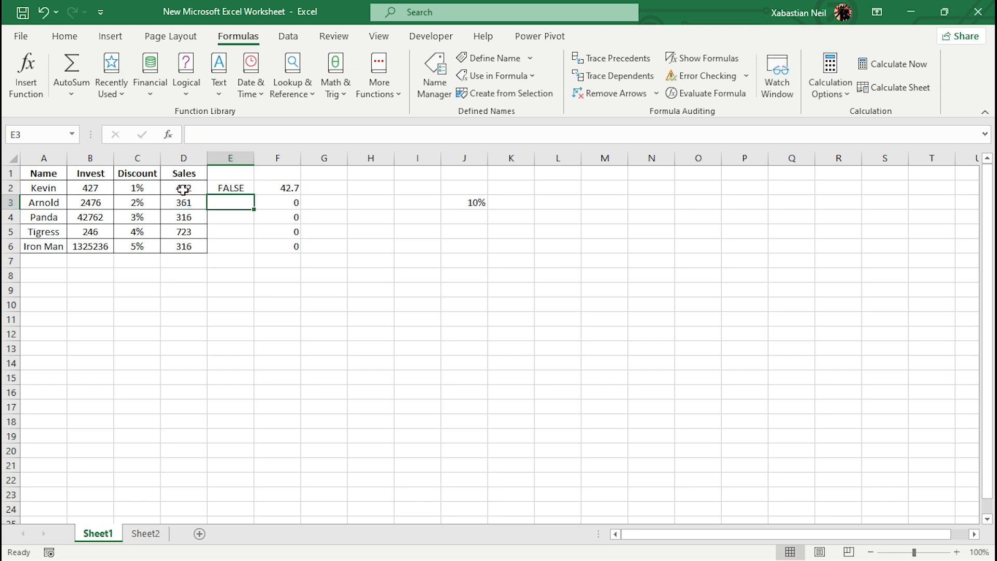
- Correct the formula in cell E2 to =B2+D2 and fill it down through E6
double_click(235, 190)
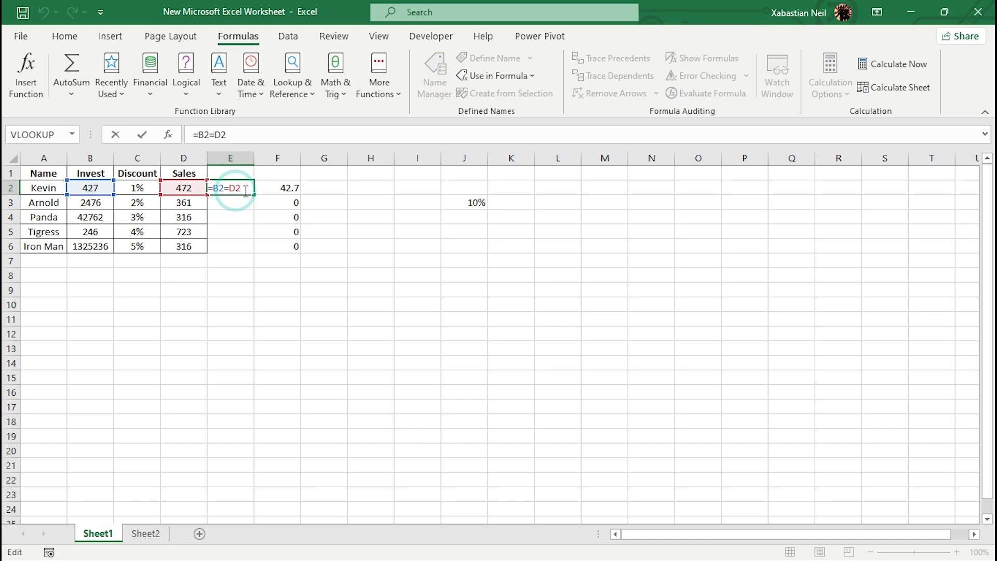
key(BackSpace)
key(BackSpace)
key(BackSpace)
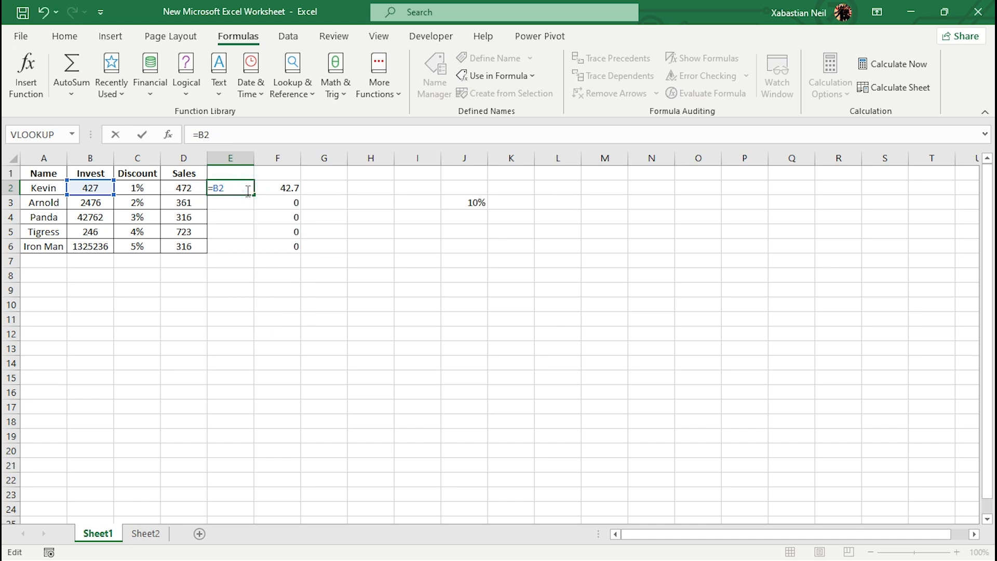
click(185, 186)
key(Return)
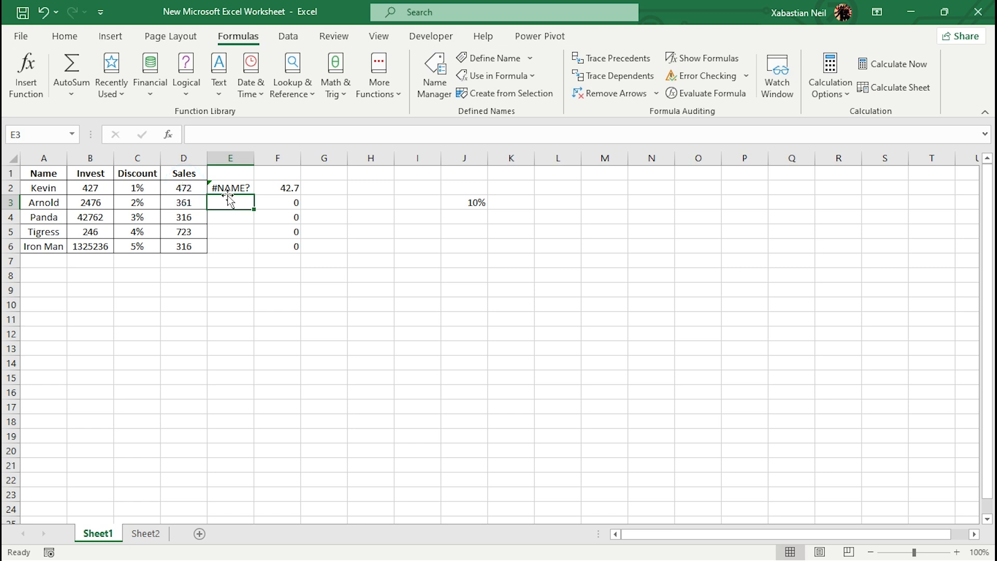
double_click(249, 188)
key(BackSpace)
key(Return)
click(233, 190)
drag(252, 195, 246, 251)
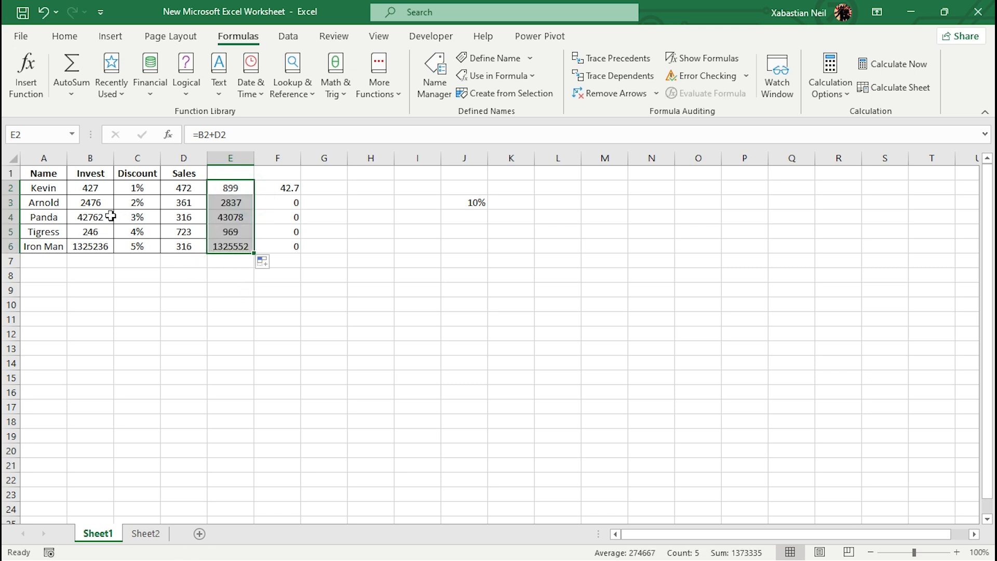
- Compare the relative references in cell E3's addition formula with those in cell F3's percentage formula
key(Return)
key(F2)
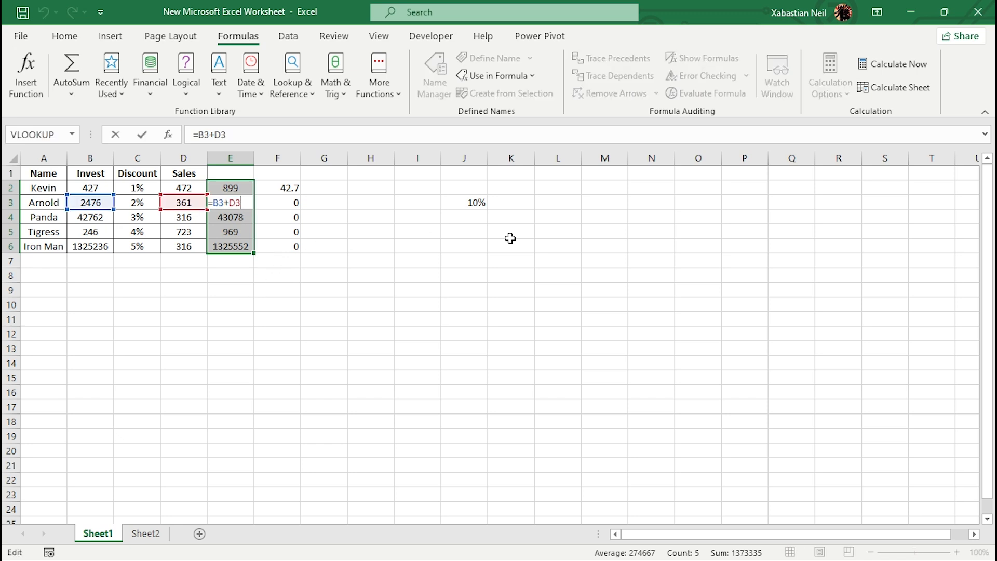
click(460, 204)
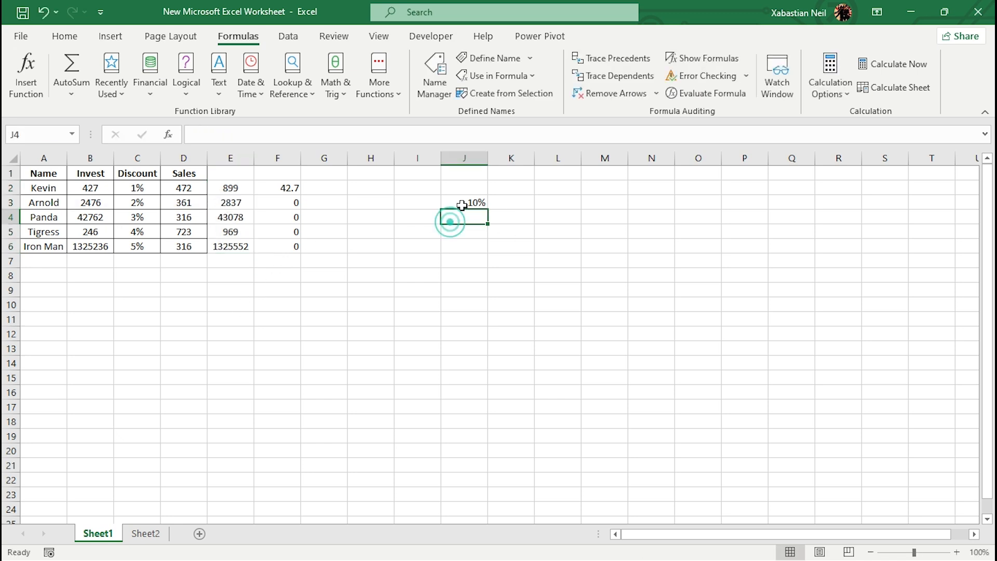
click(291, 206)
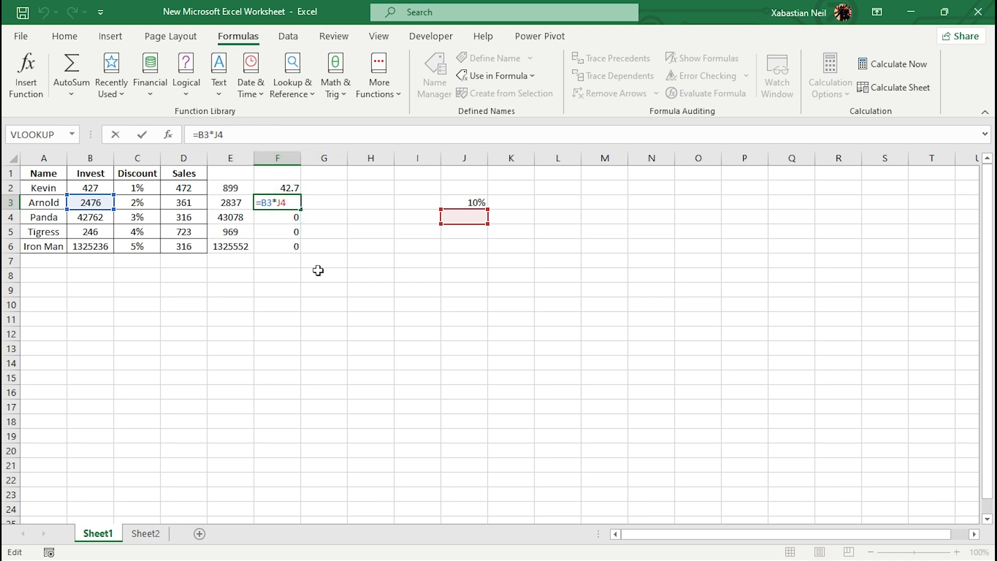
key(Return)
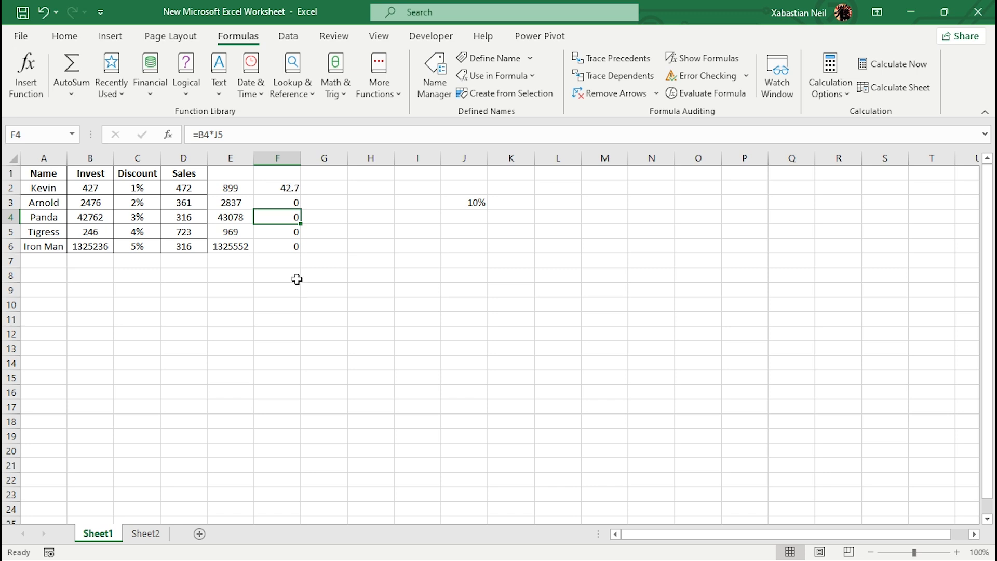
- Clear the contents of cells F2:F8
drag(295, 276, 285, 191)
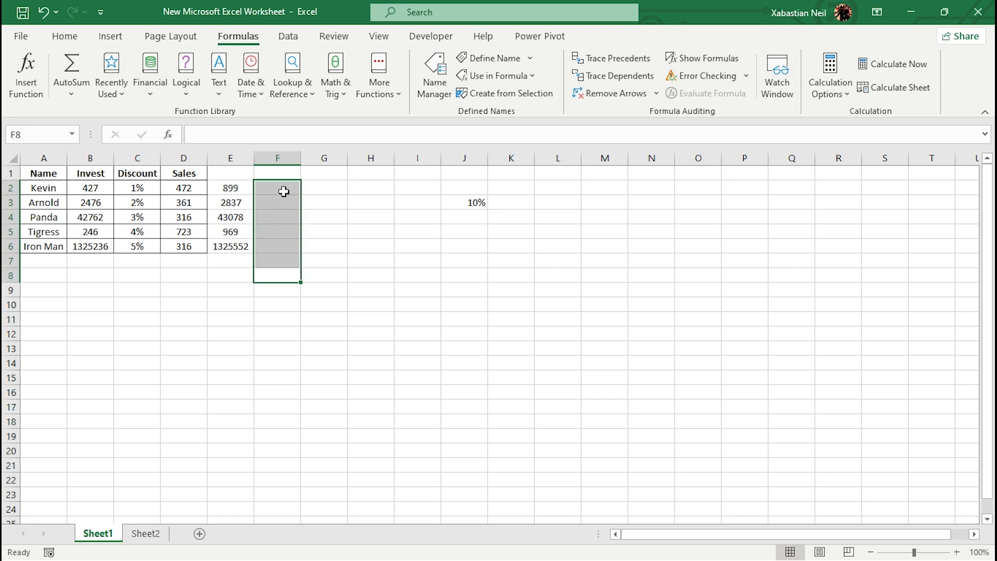
key(Delete)
- Check the cell references in the addition formulas in cells E6 and E2, leaving both formulas as they are
double_click(242, 247)
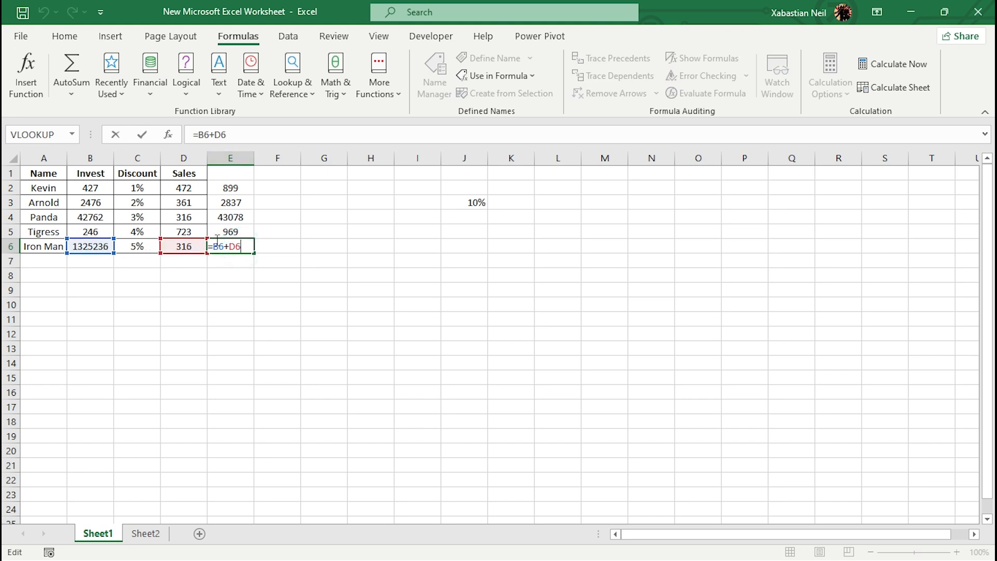
click(292, 202)
double_click(230, 188)
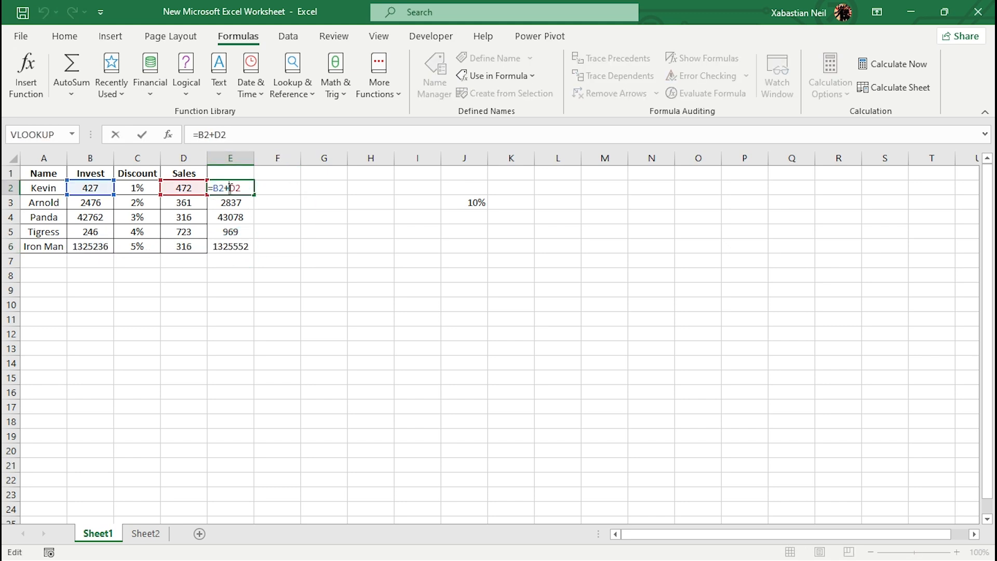
click(283, 196)
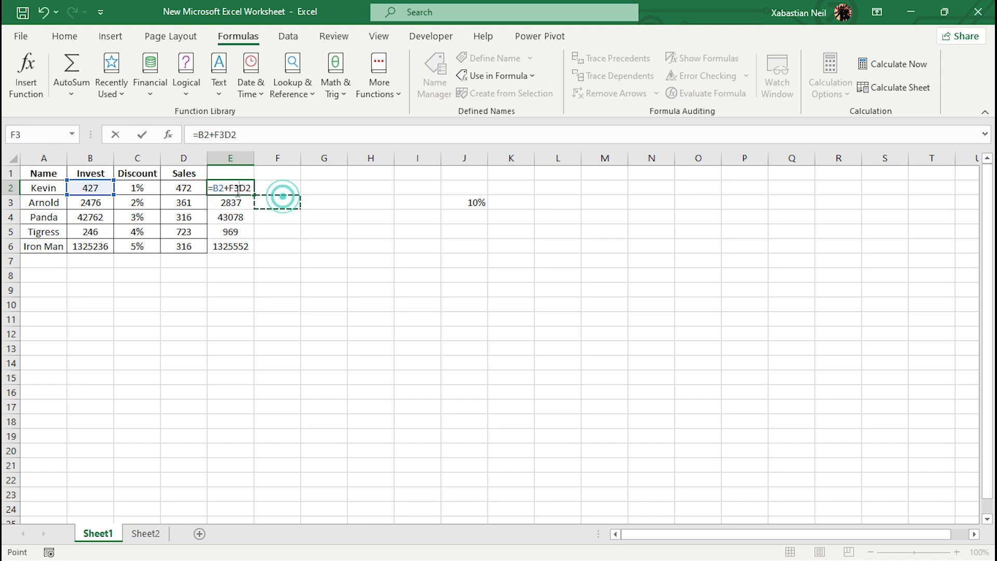
key(Escape)
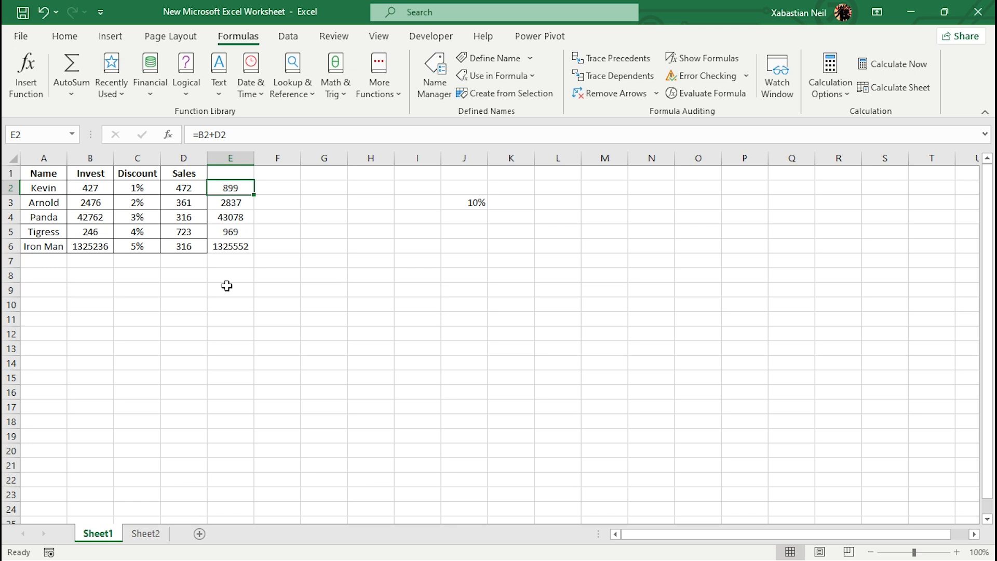
- Enter the formula =B2*$J$3 in cell G2, using an absolute reference to the percentage cell
click(288, 191)
double_click(285, 189)
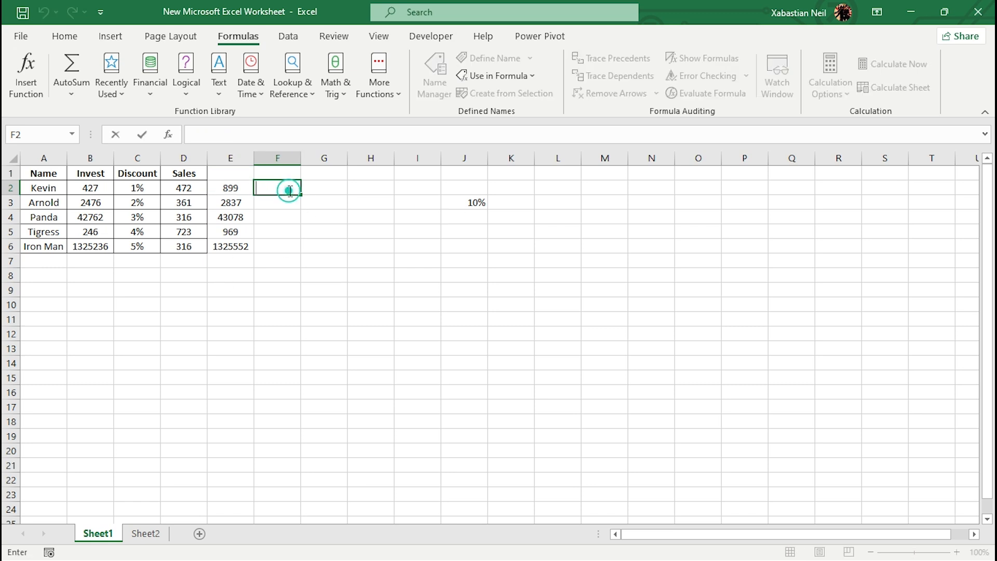
double_click(330, 188)
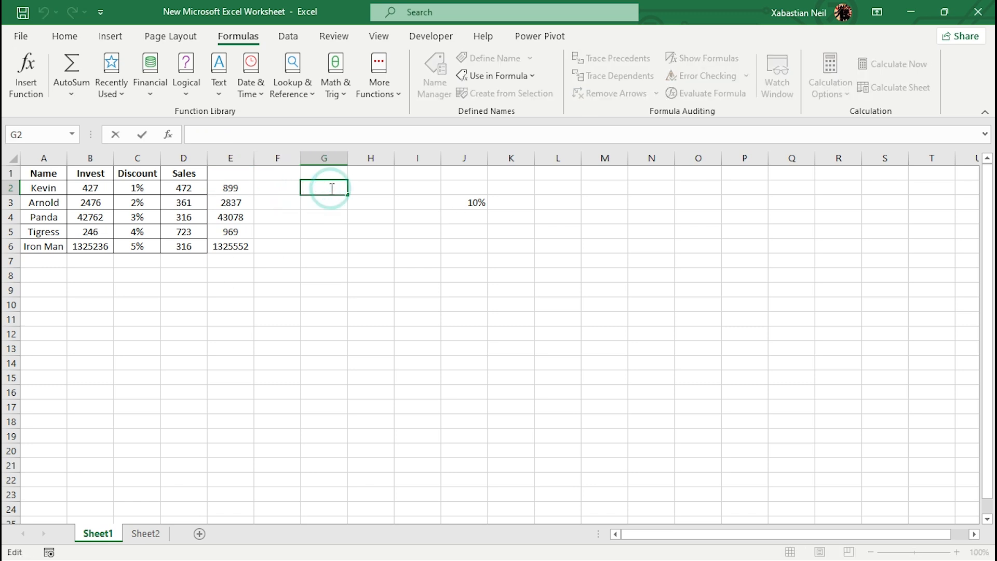
text(=)
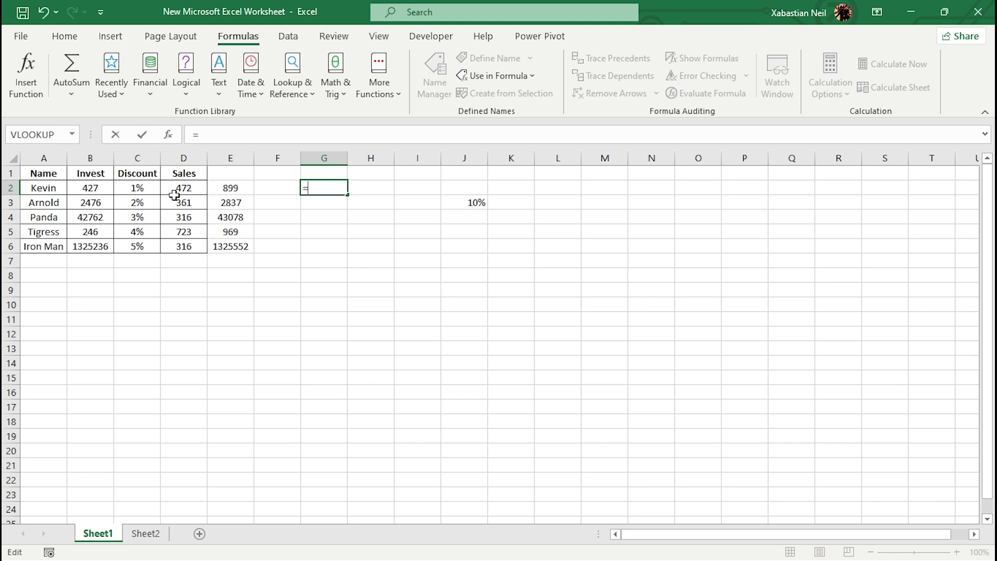
click(109, 187)
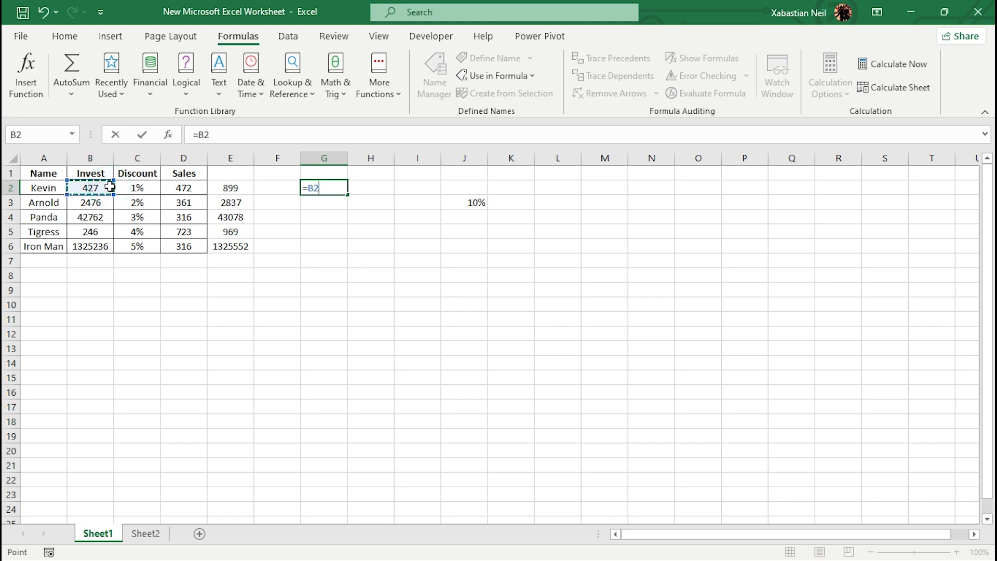
text(*)
click(487, 197)
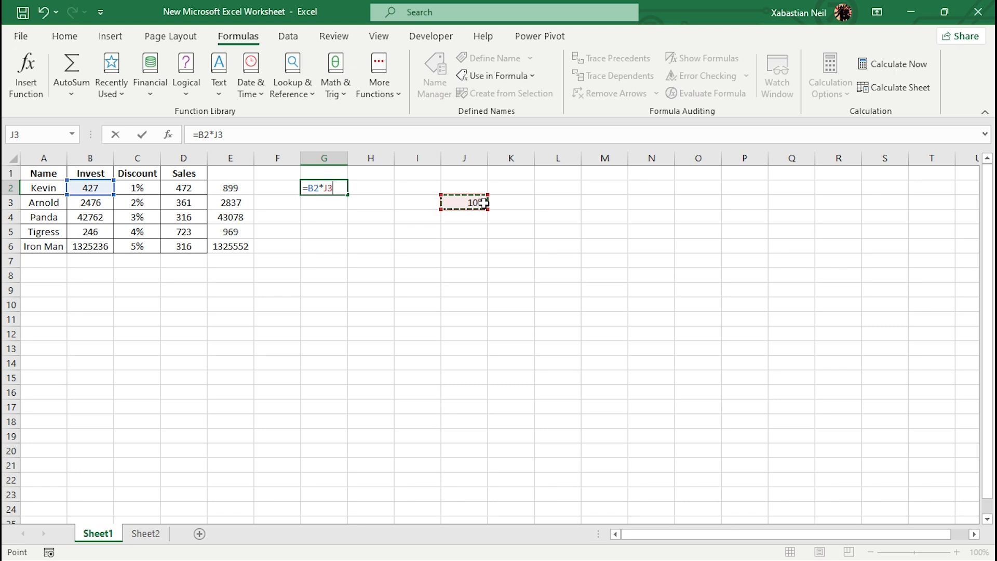
key(F4)
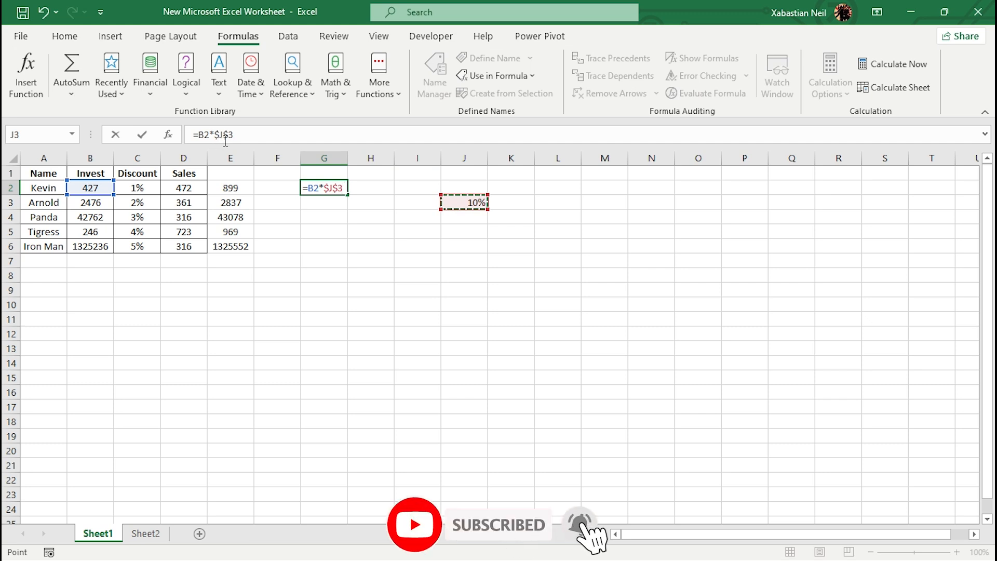
key(Return)
- Fill the absolute-reference formula from cell G2 down through G6
click(313, 187)
click(313, 186)
drag(340, 199, 343, 254)
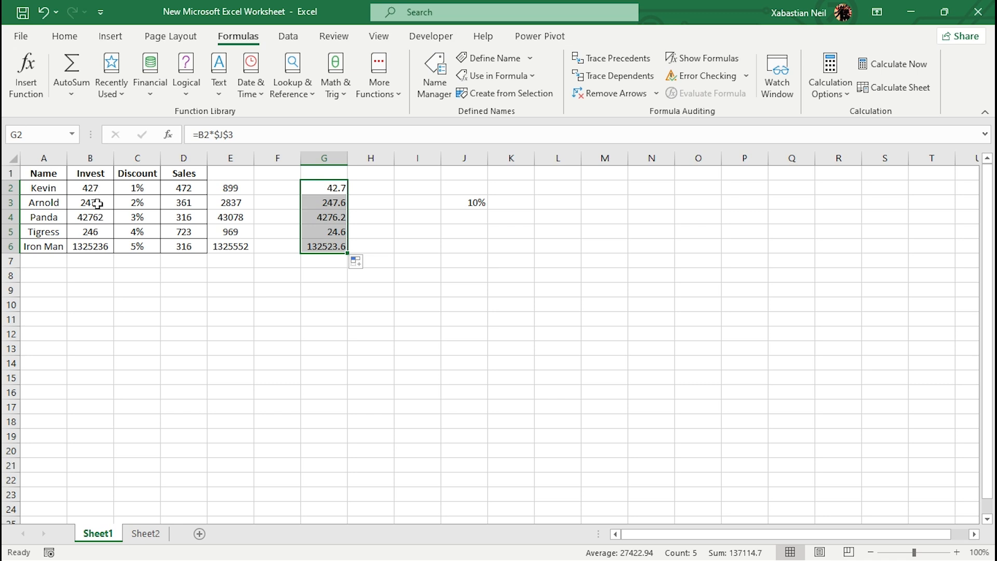
- Check which cells the formulas in G3 through G6 reference, leaving the formulas as they are
click(418, 245)
double_click(331, 204)
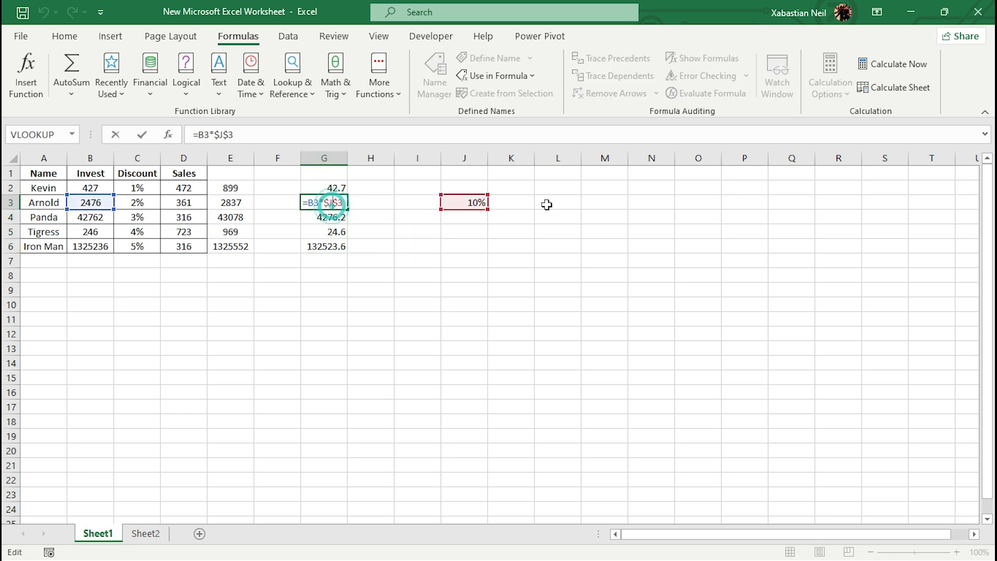
double_click(327, 216)
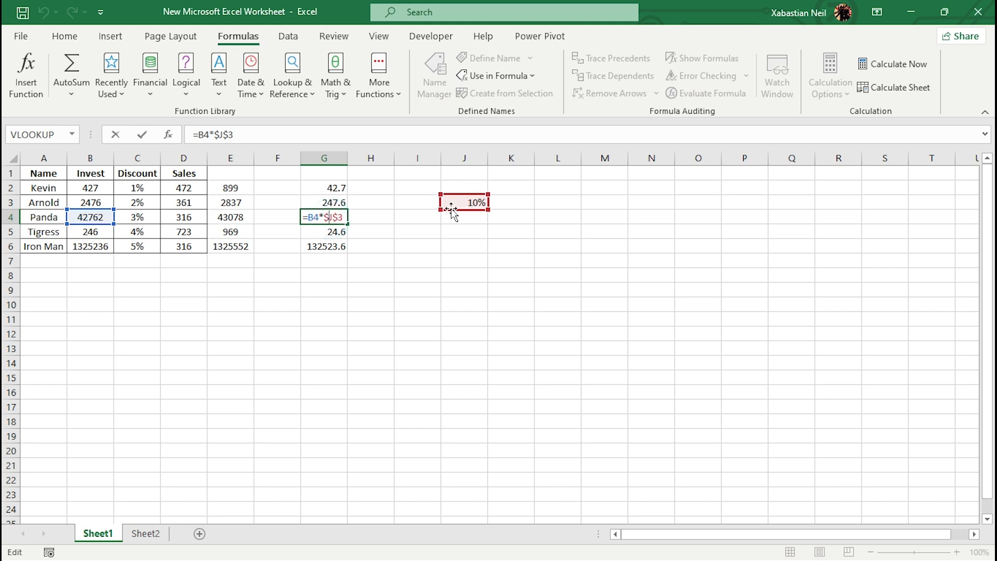
double_click(324, 230)
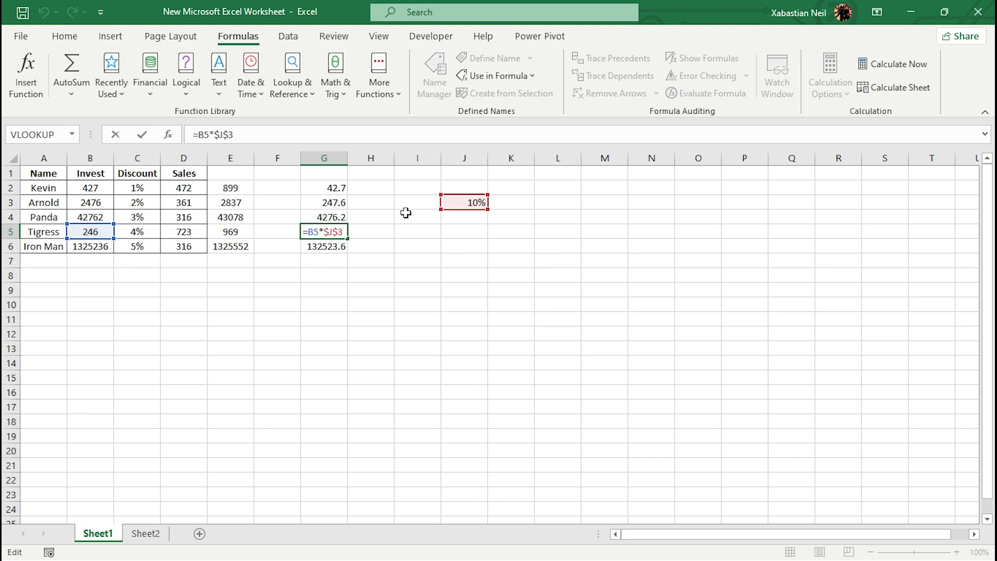
click(318, 247)
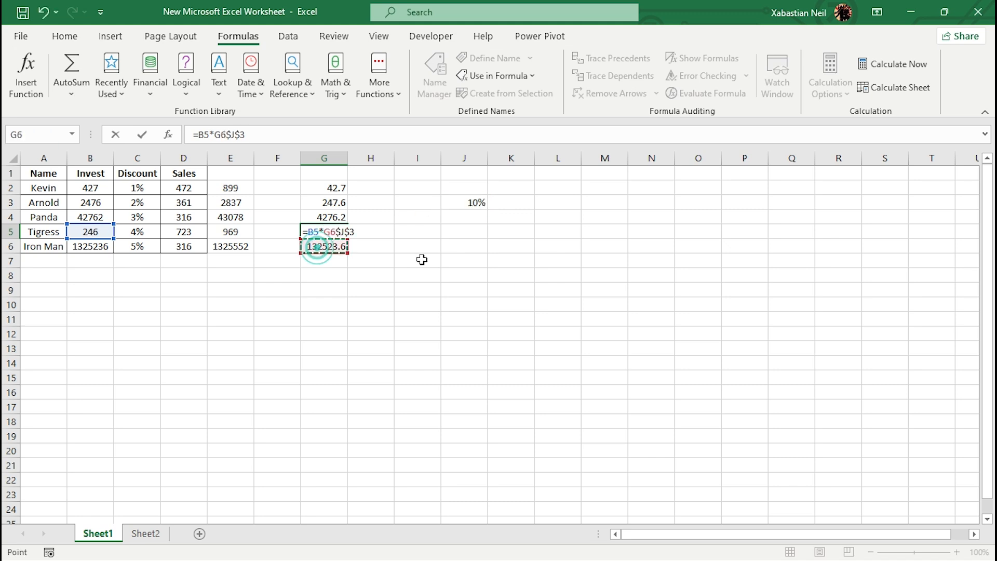
key(BackSpace)
key(BackSpace)
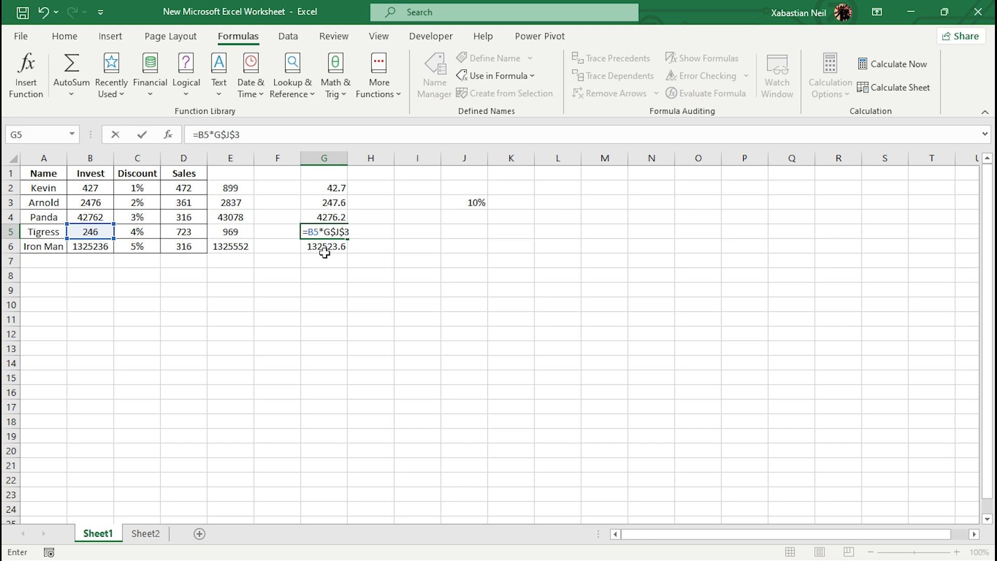
key(ctrl+Return)
click(335, 249)
double_click(331, 247)
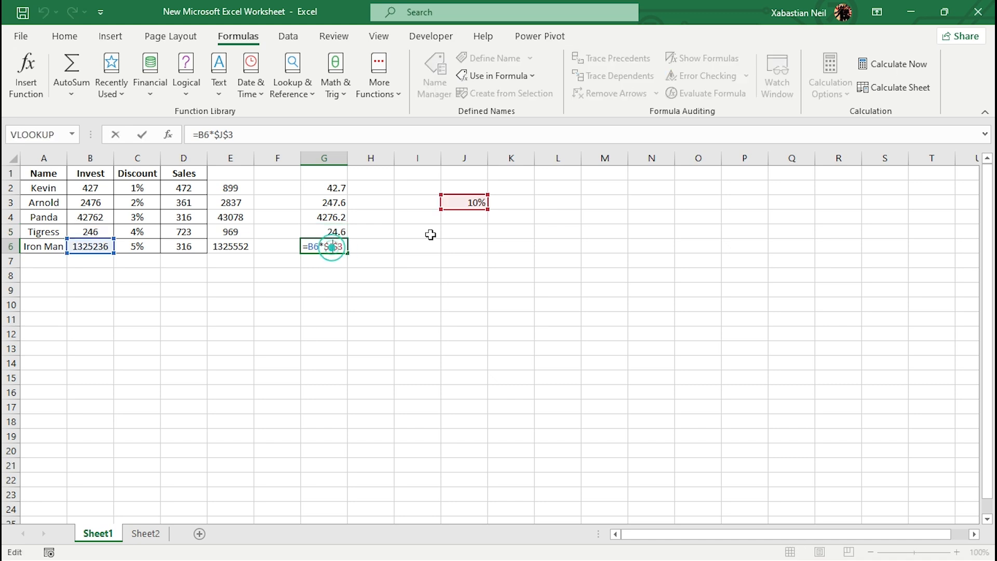
key(Escape)
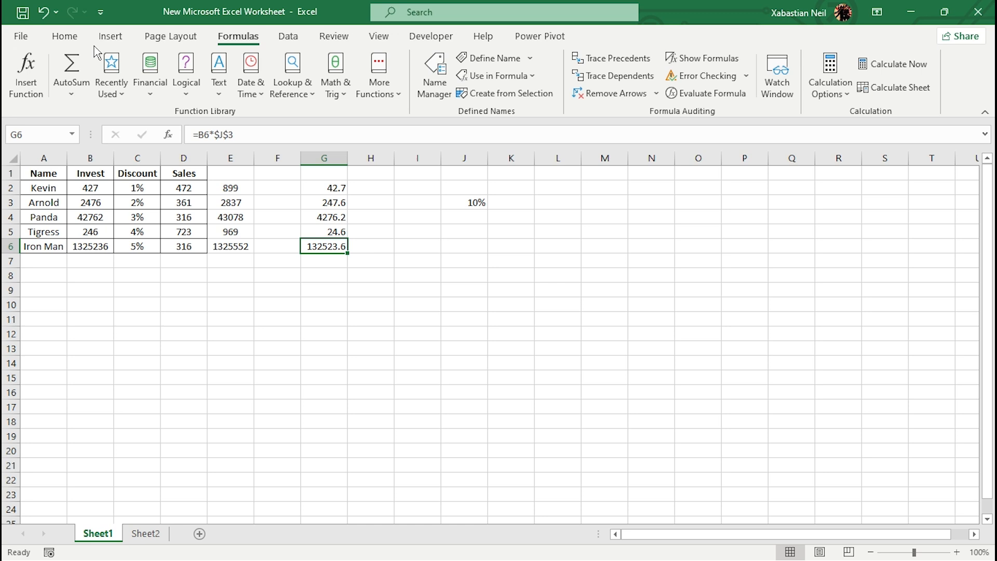
click(53, 41)
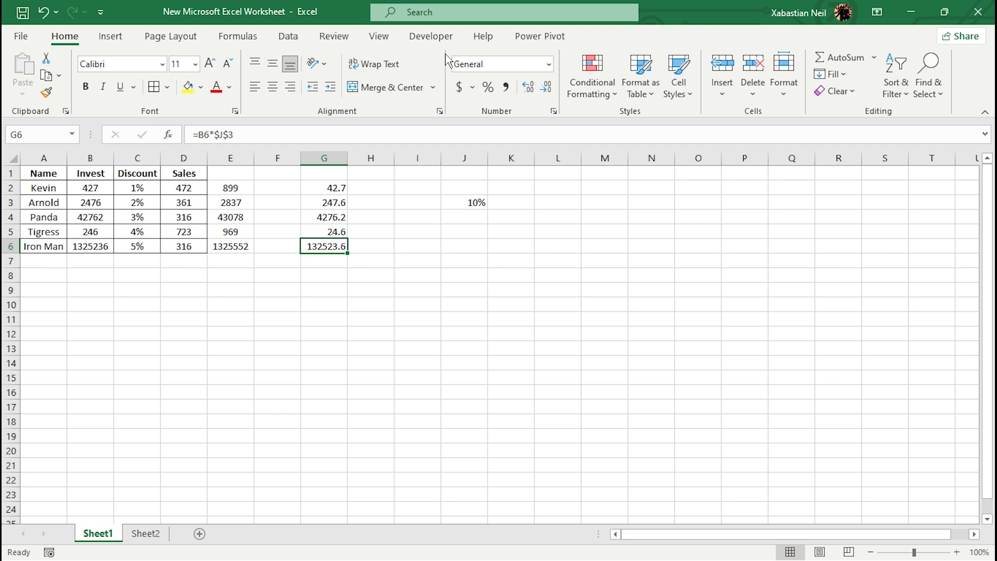
double_click(222, 313)
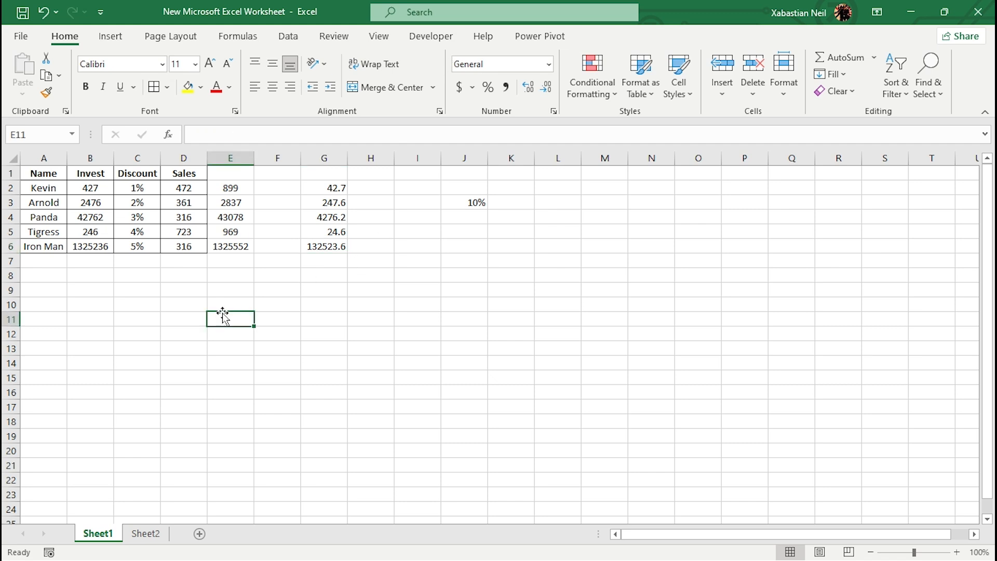
click(53, 325)
double_click(58, 318)
drag(90, 330, 353, 373)
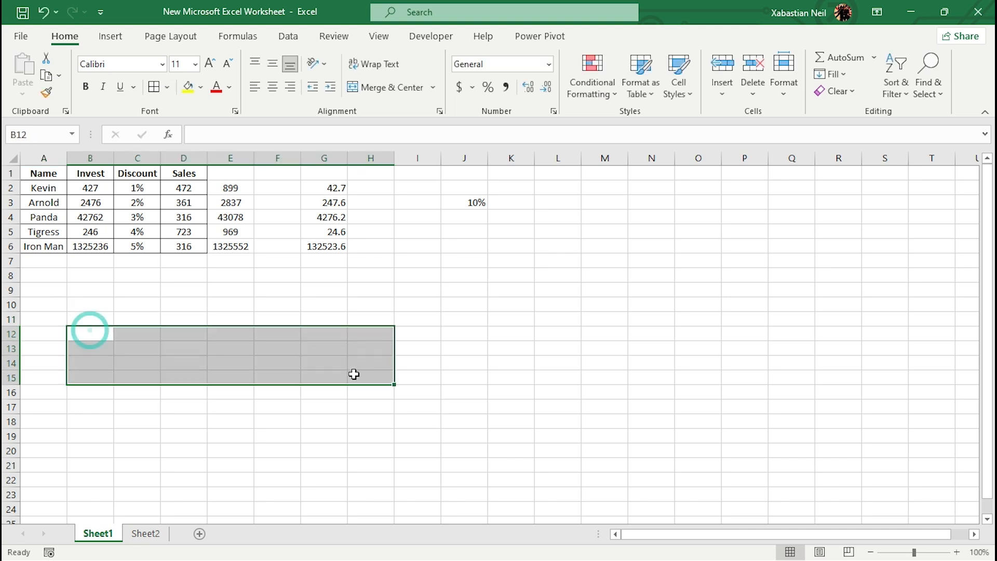
click(45, 306)
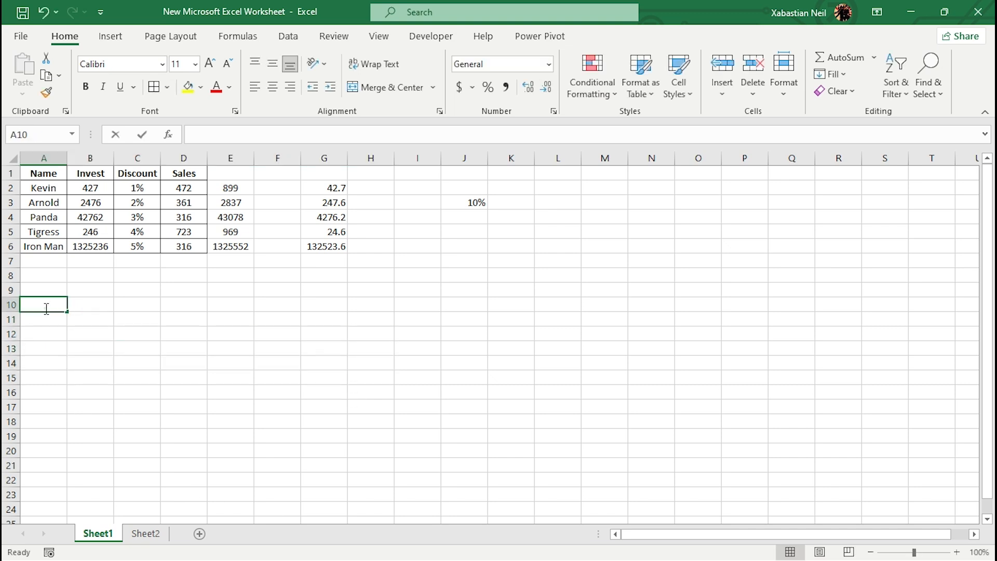
- Copy the five names from A2:A6 into the block starting at cell A9
click(53, 193)
drag(52, 192, 49, 247)
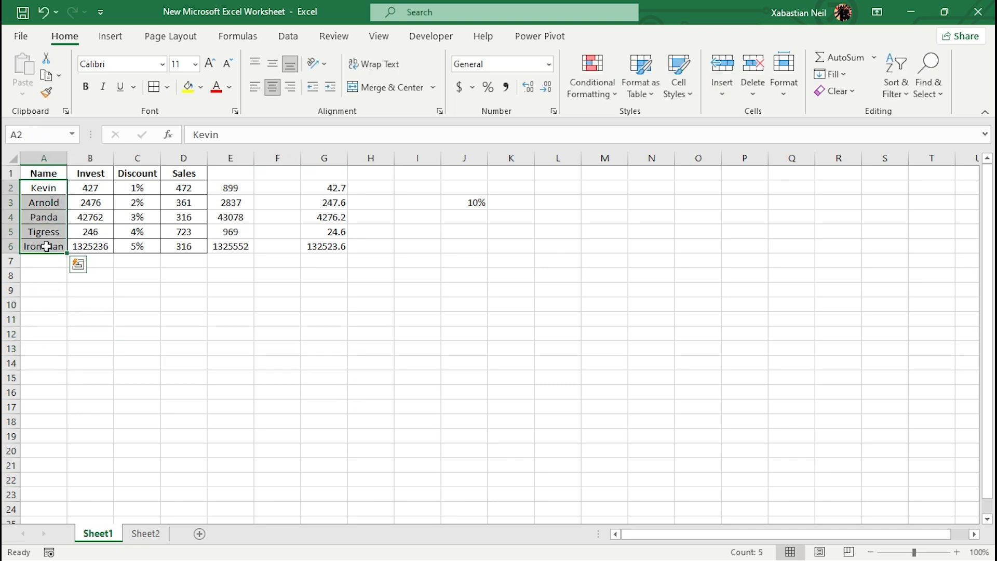
key(ctrl+c)
click(53, 295)
key(ctrl+v)
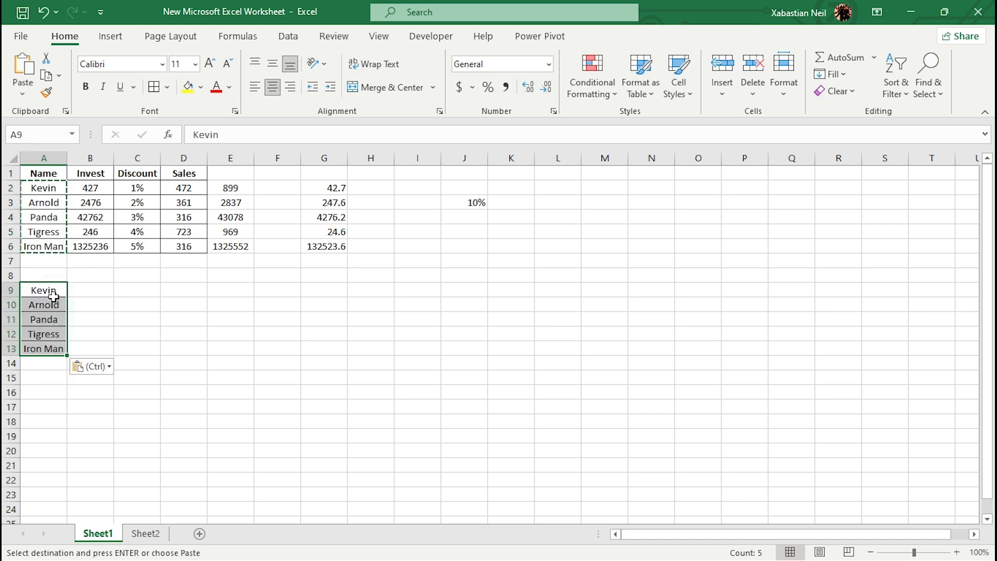
click(128, 362)
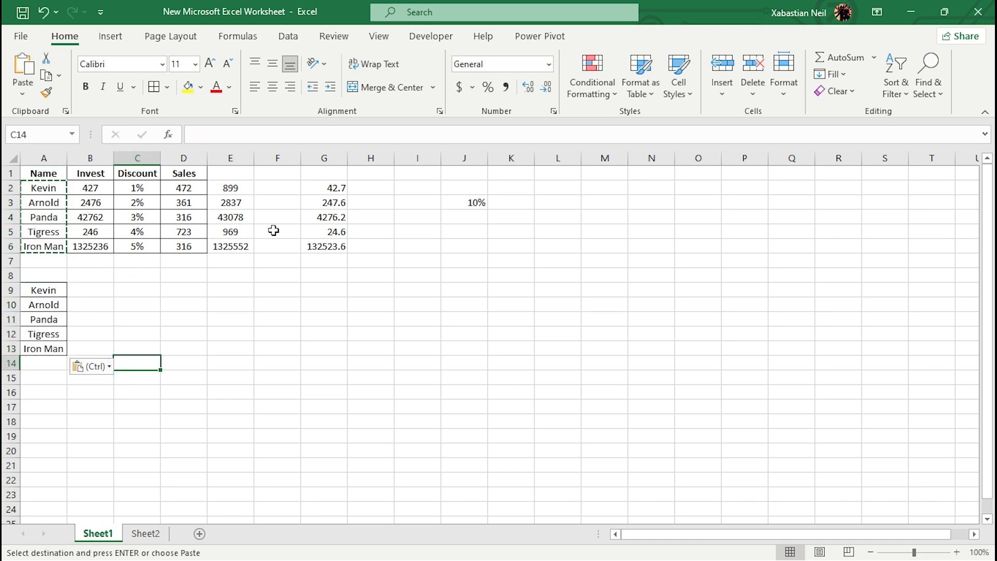
- Copy the Sales values from D2:D6 into B9:B13 beside the copied names
drag(193, 188, 191, 245)
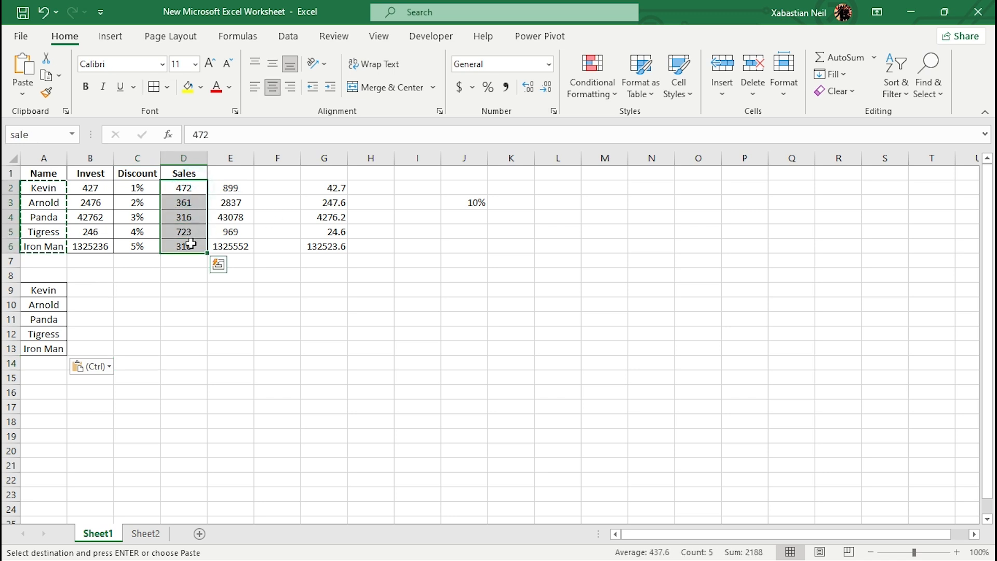
key(ctrl+c)
drag(92, 289, 93, 352)
key(ctrl+v)
click(245, 321)
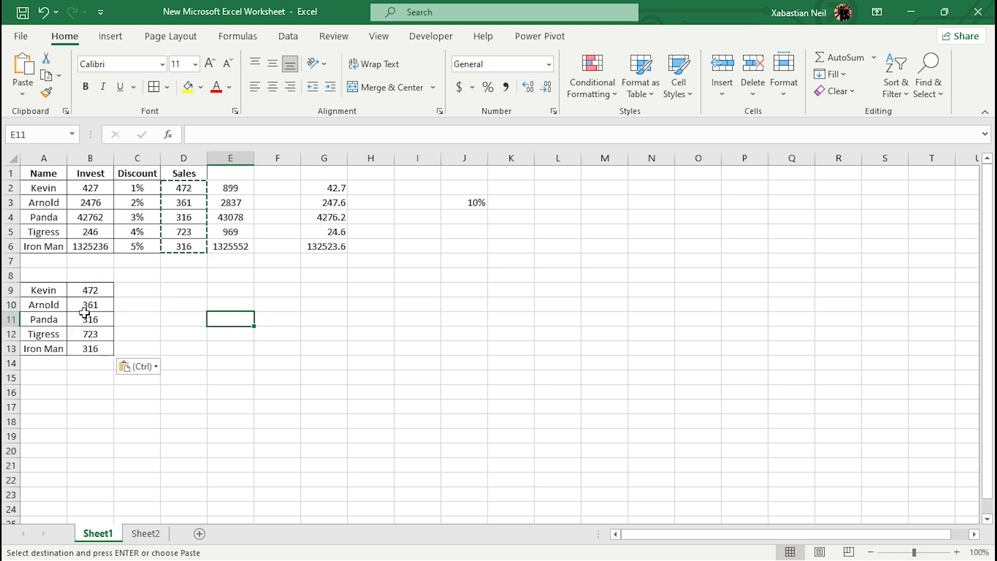
- Extend the lower name list with five more people's names in cells A14 through A18
double_click(54, 365)
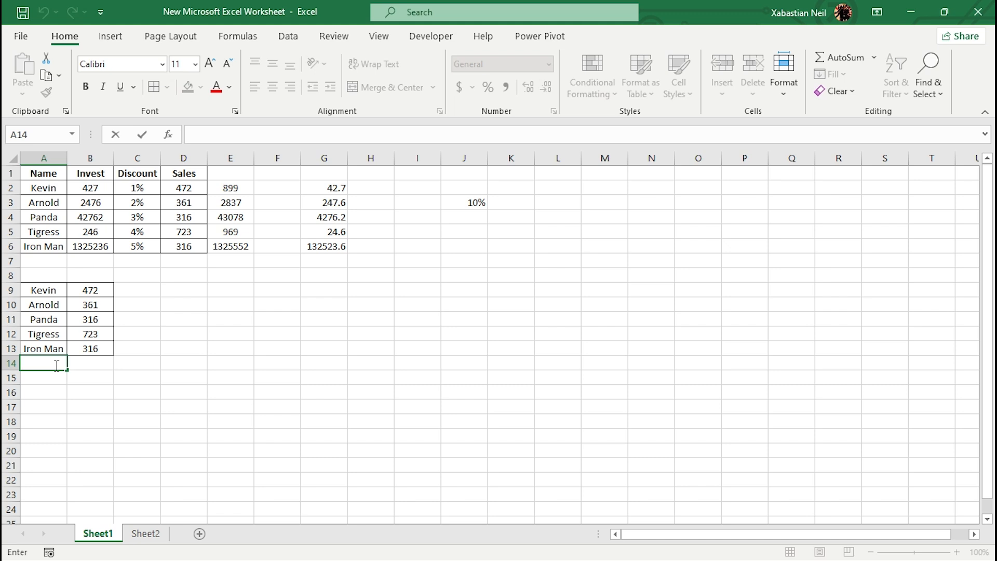
text(Mordell)
key(Return)
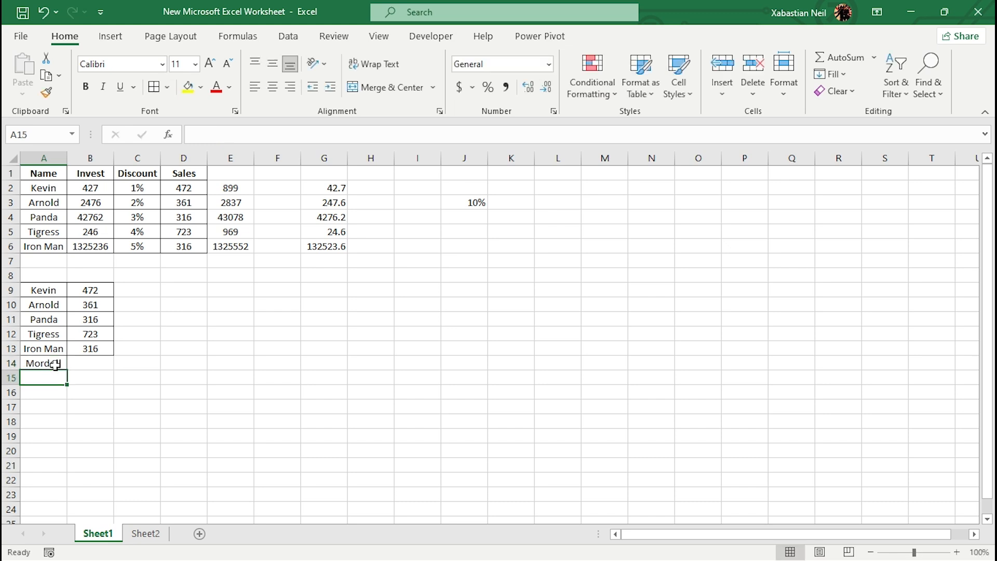
text(Wa)
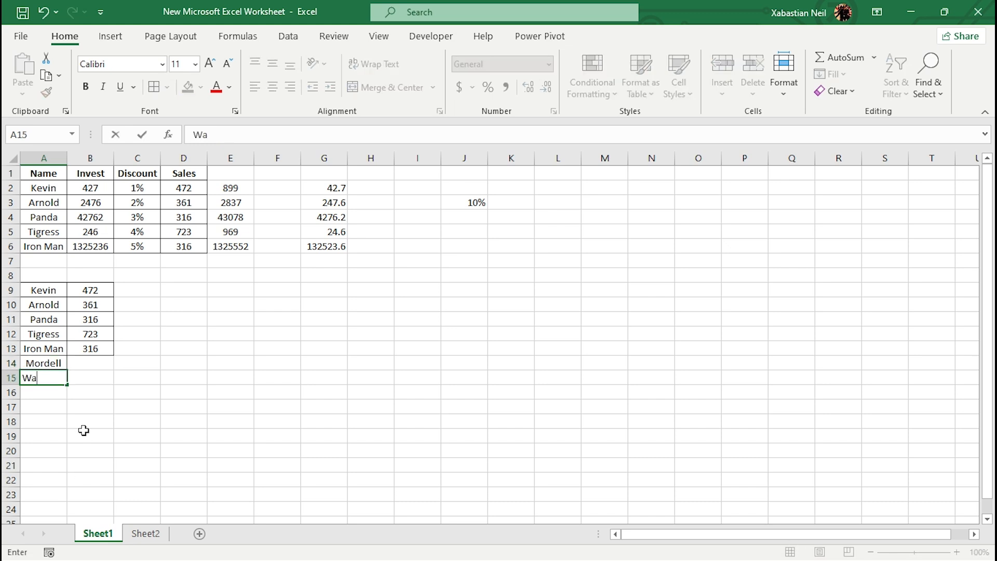
text(ley)
key(Return)
text(Richie)
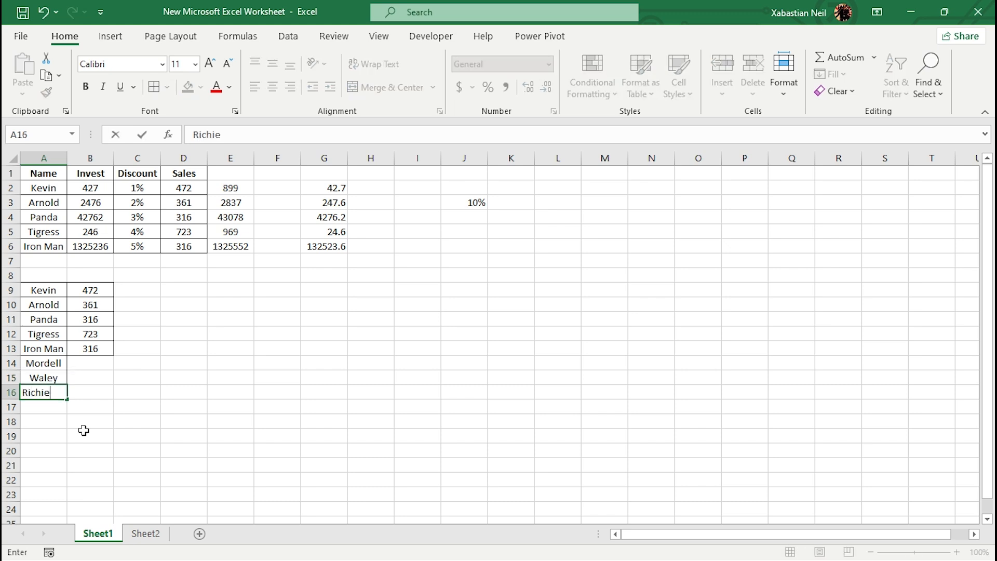
key(Return)
text(Ja)
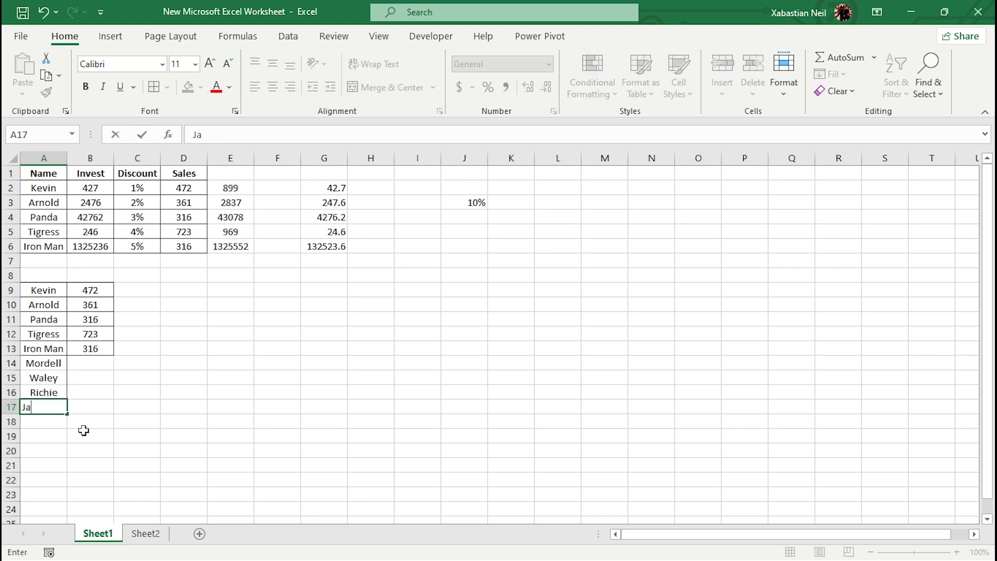
text(ckie)
key(Return)
text(L)
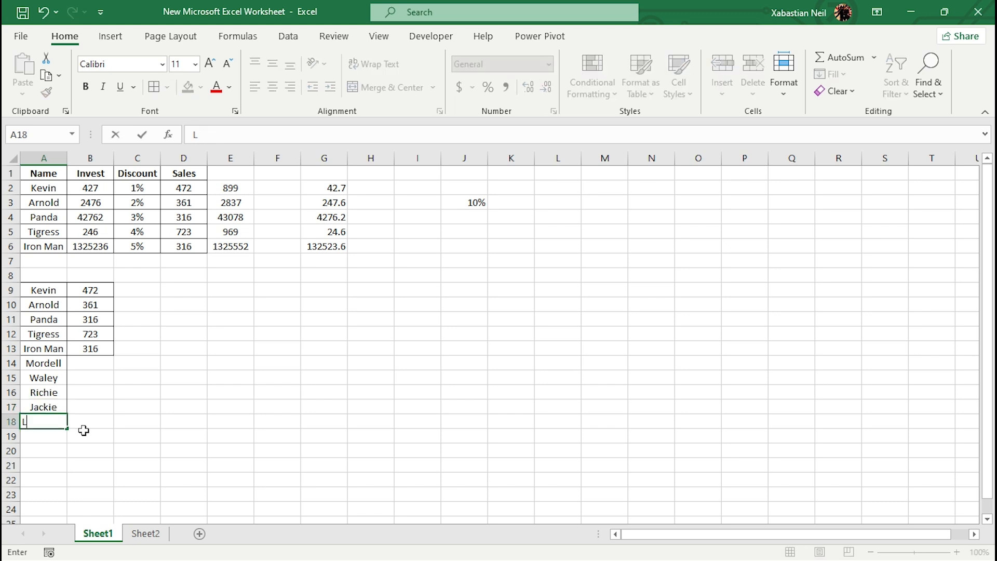
- Copy the values from B9:B13 into B14:B18 beside the added names
drag(98, 291, 104, 348)
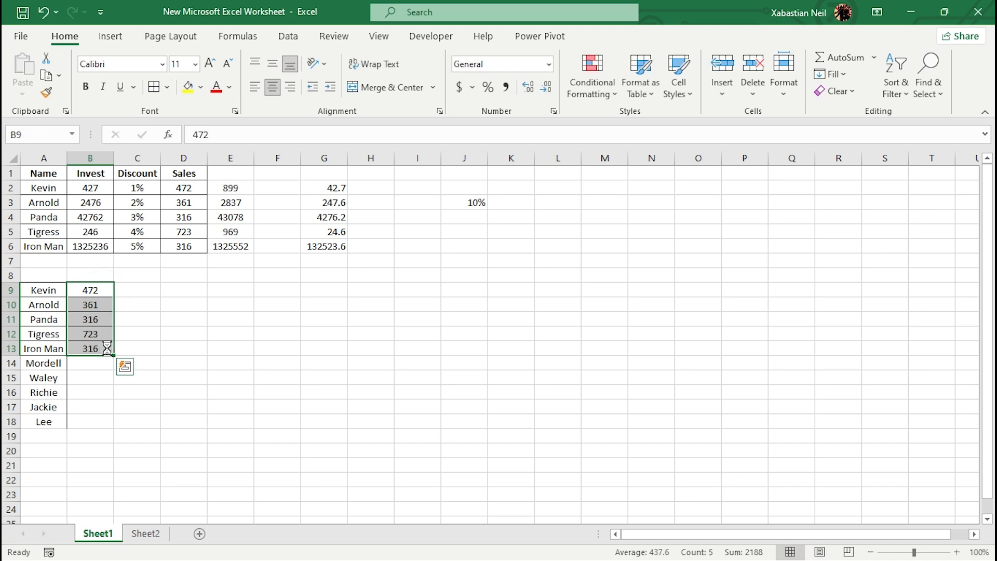
key(ctrl+c)
click(92, 367)
click(89, 363)
key(ctrl+v)
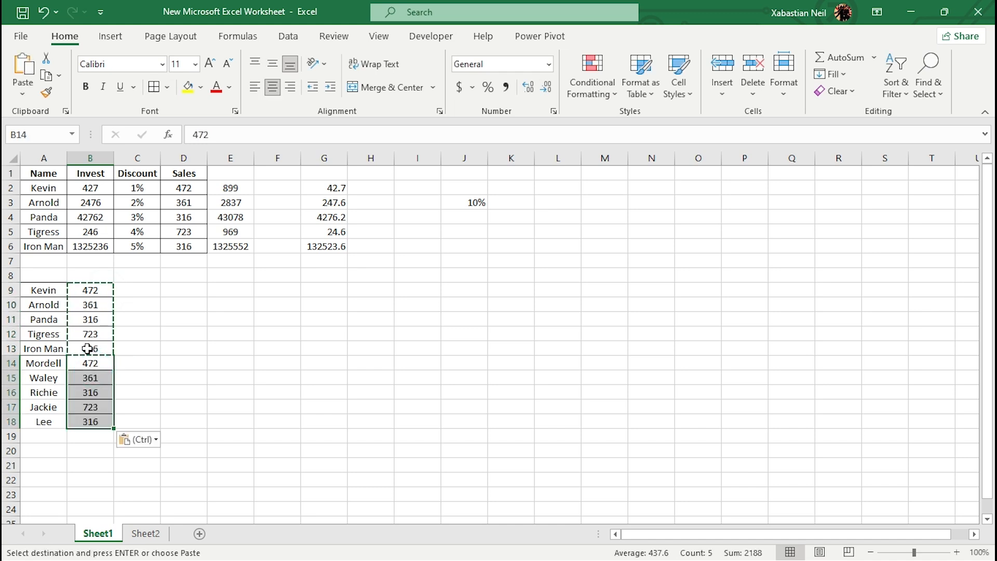
click(187, 391)
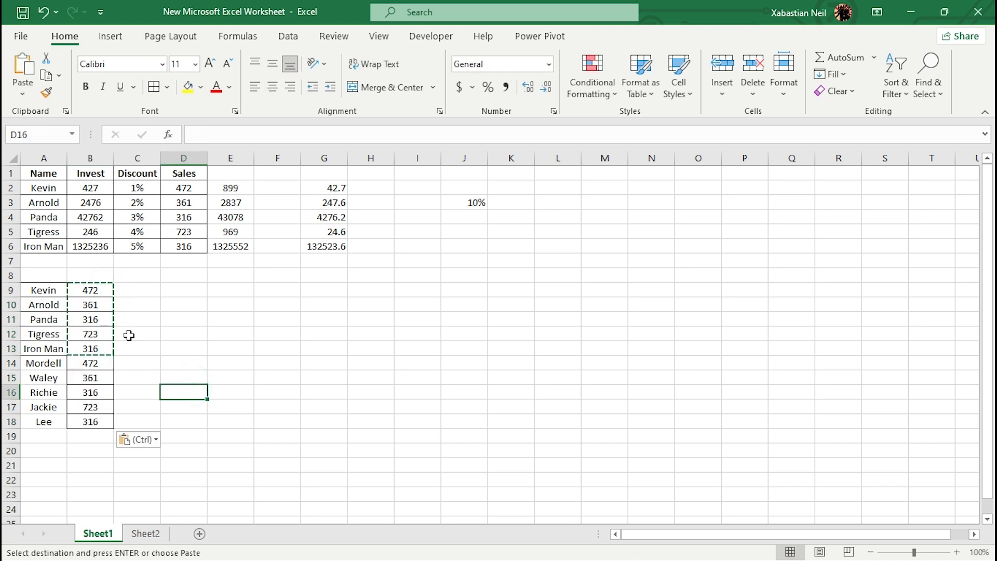
click(191, 332)
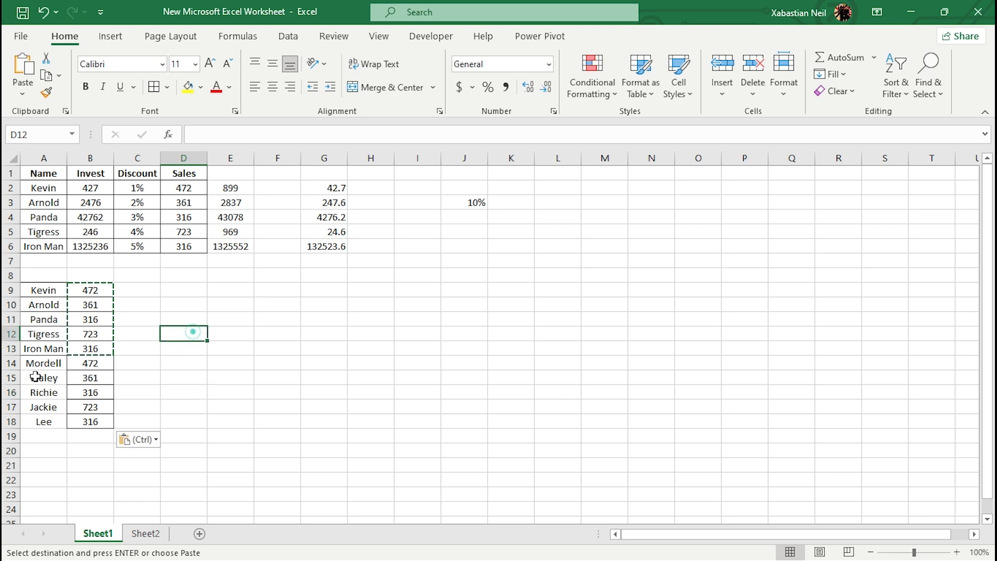
- Turn on Use Relative References for macro recording
double_click(53, 437)
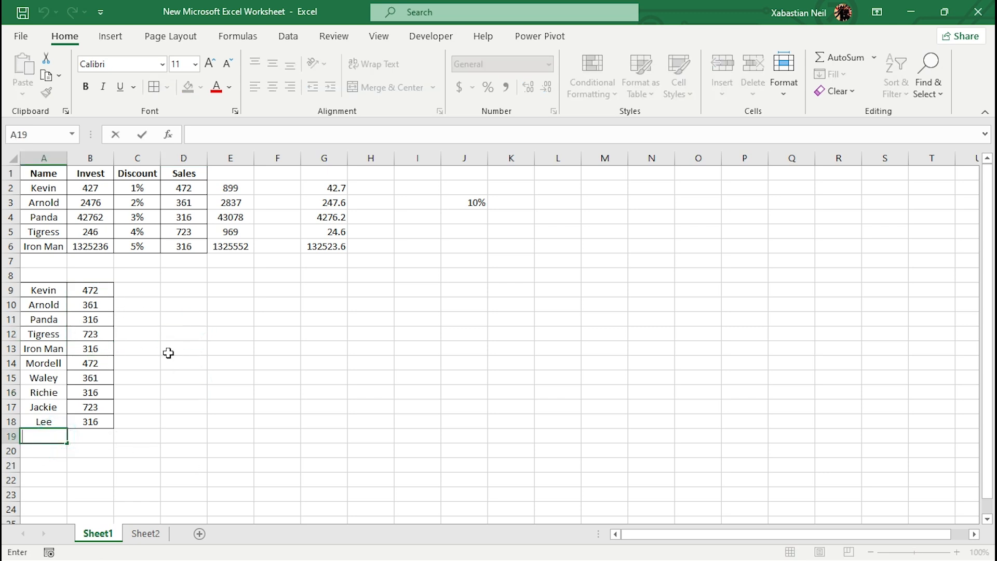
scroll(96, 408, down, 3)
scroll(120, 401, up, 3)
click(431, 36)
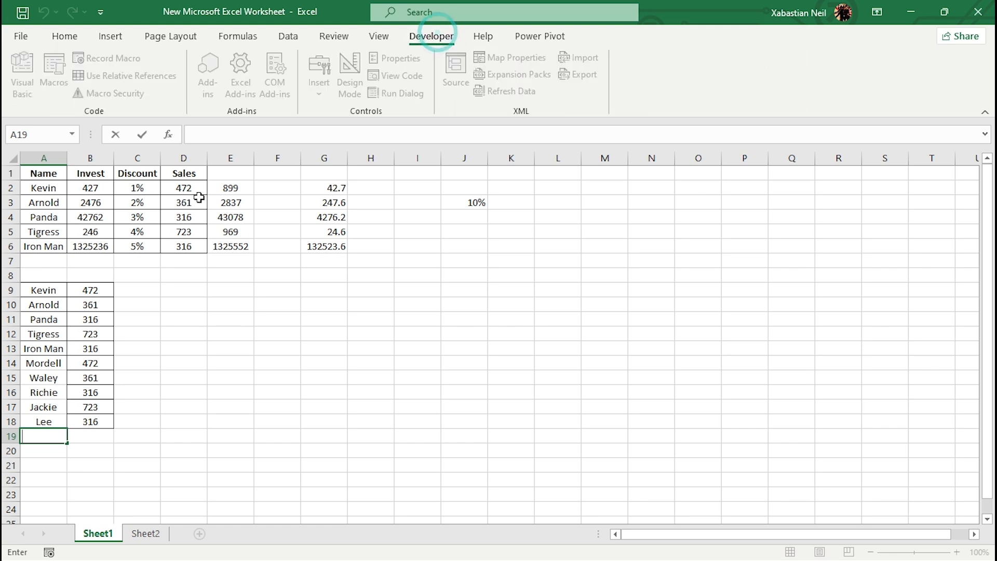
click(196, 362)
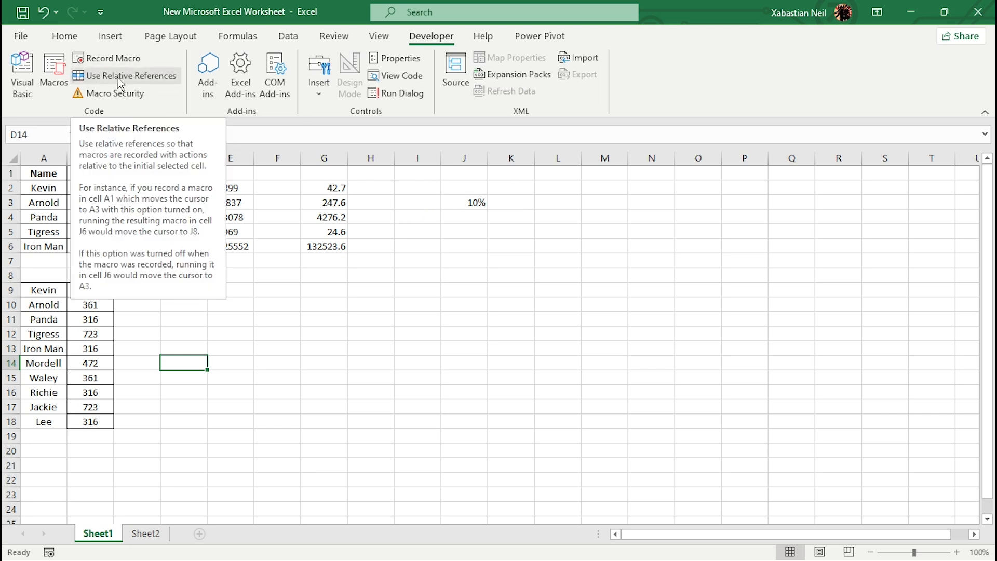
click(104, 75)
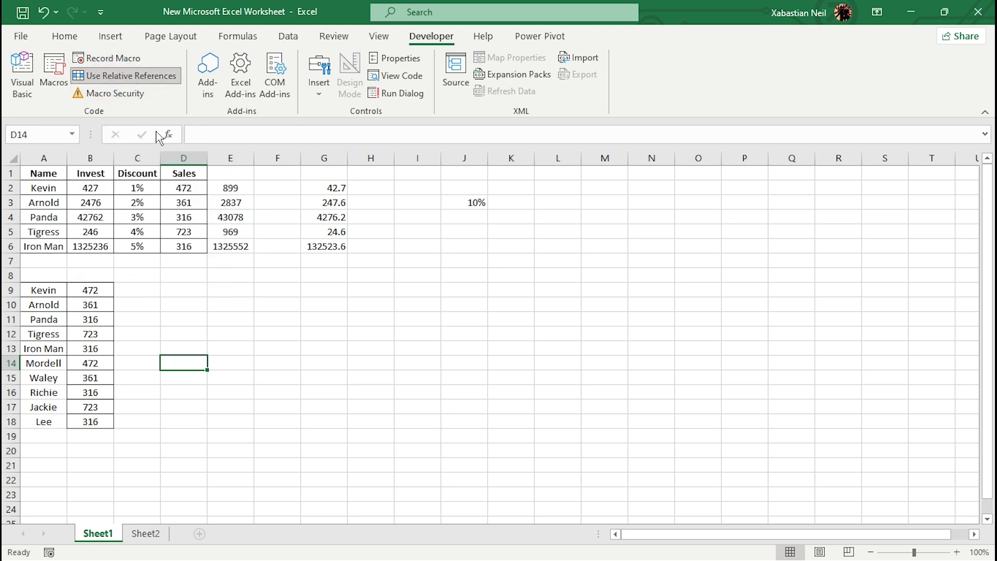
- Start recording a macro called Names with the shortcut letter j, stored in This Workbook
click(125, 57)
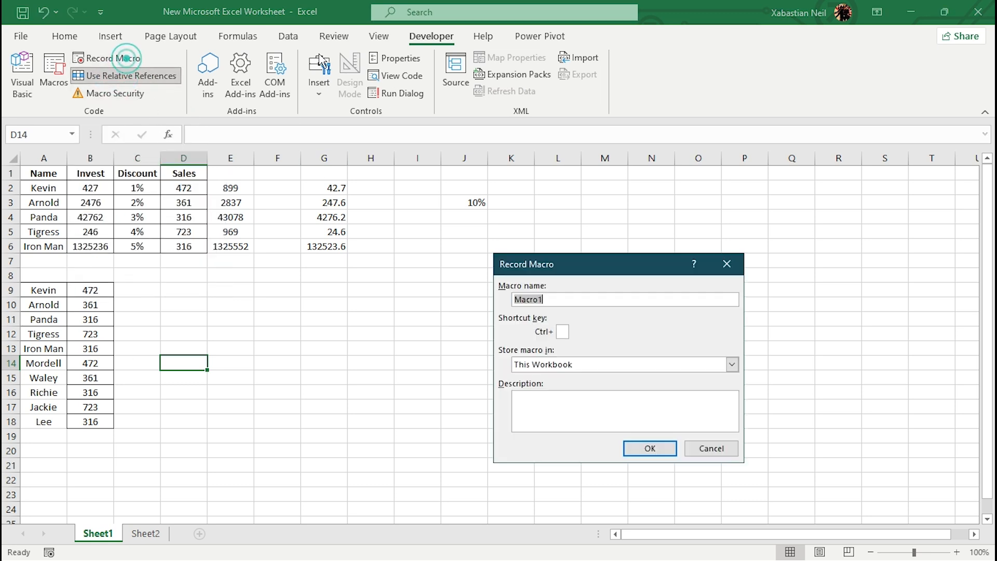
click(555, 300)
key(BackSpace)
key(BackSpace)
key(BackSpace)
key(BackSpace)
key(BackSpace)
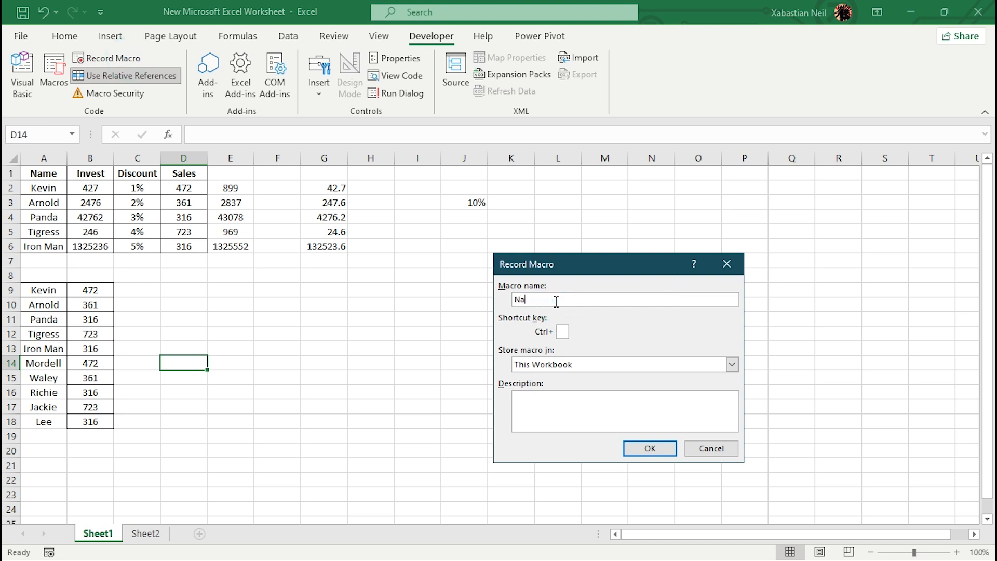
click(562, 332)
click(732, 364)
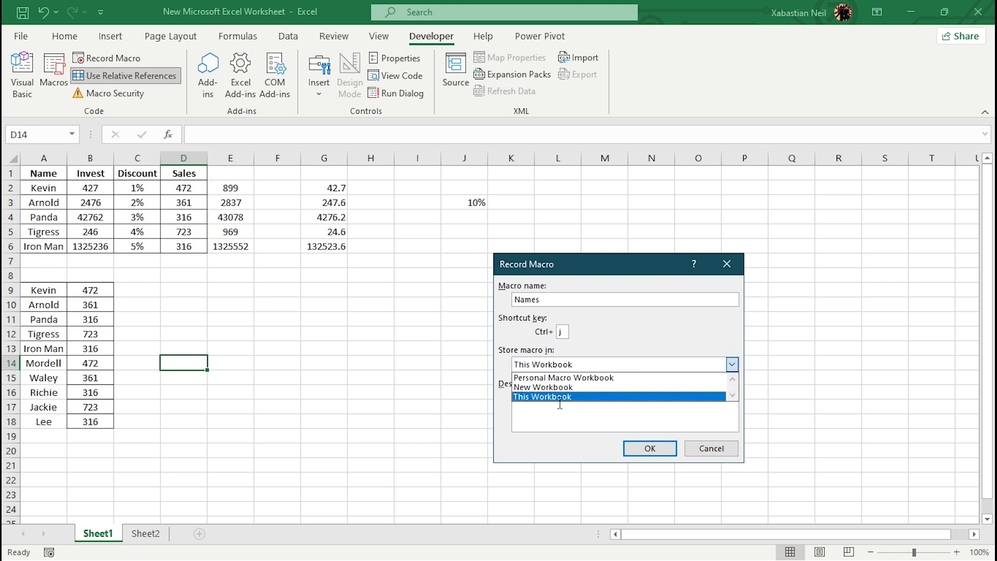
click(551, 397)
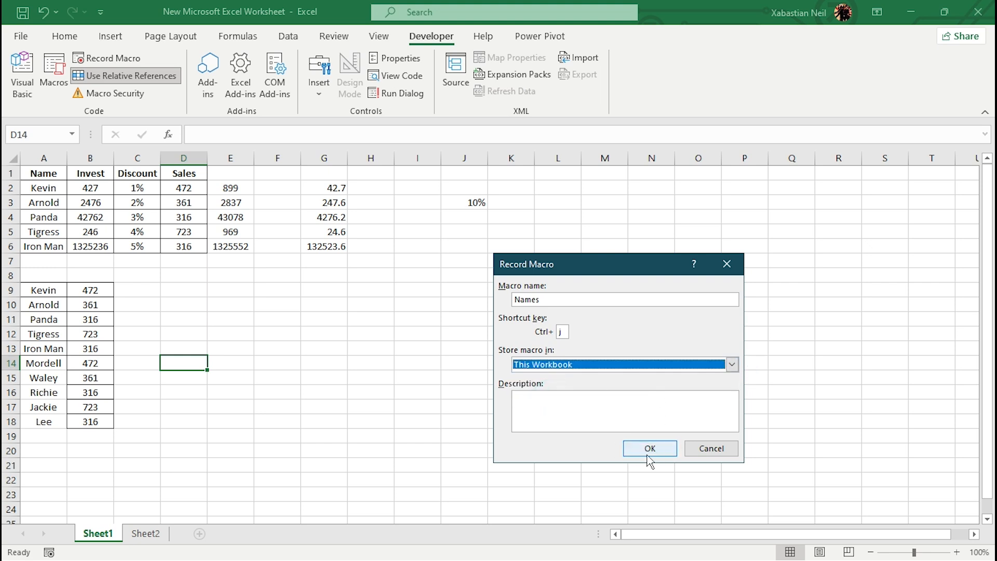
click(650, 448)
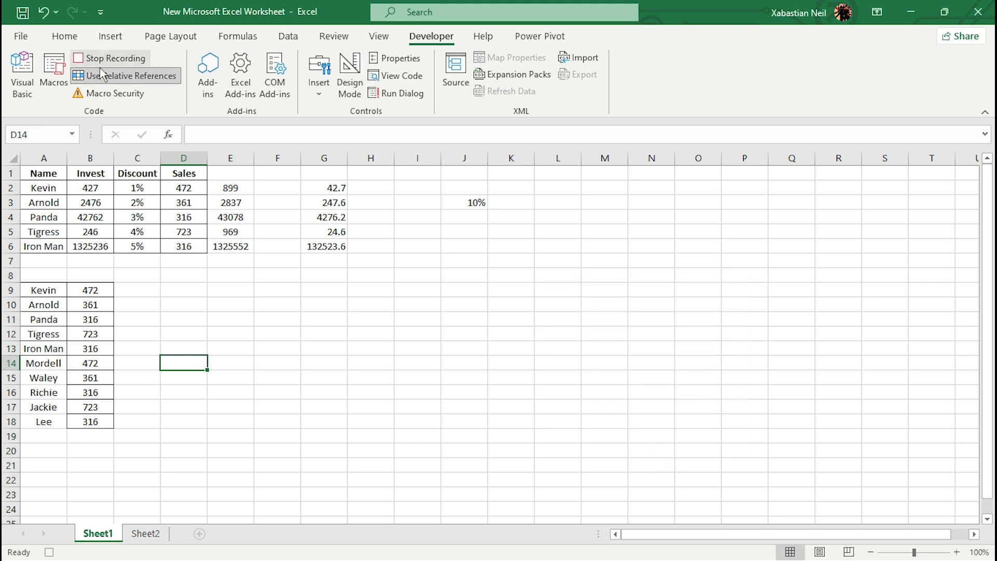
- Enter the same name as in A15 in cell A19 and fill it down through A21
double_click(42, 439)
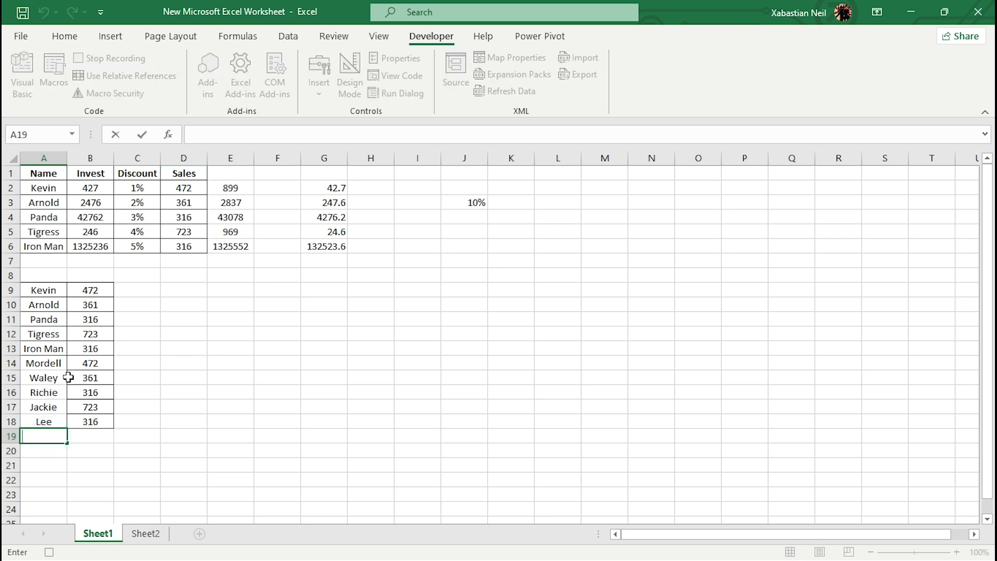
text(Waley)
scroll(57, 458, down, 1)
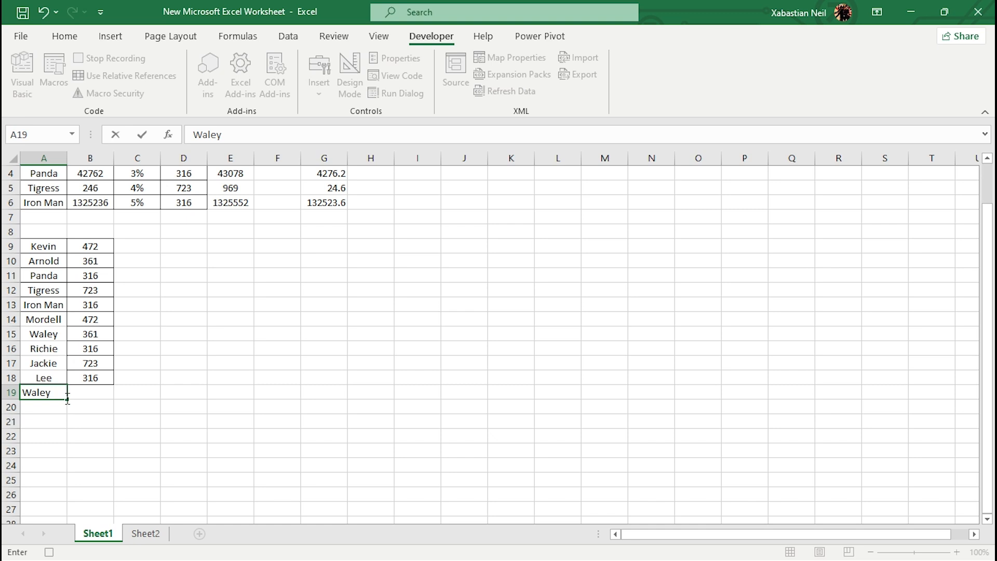
drag(70, 400, 71, 425)
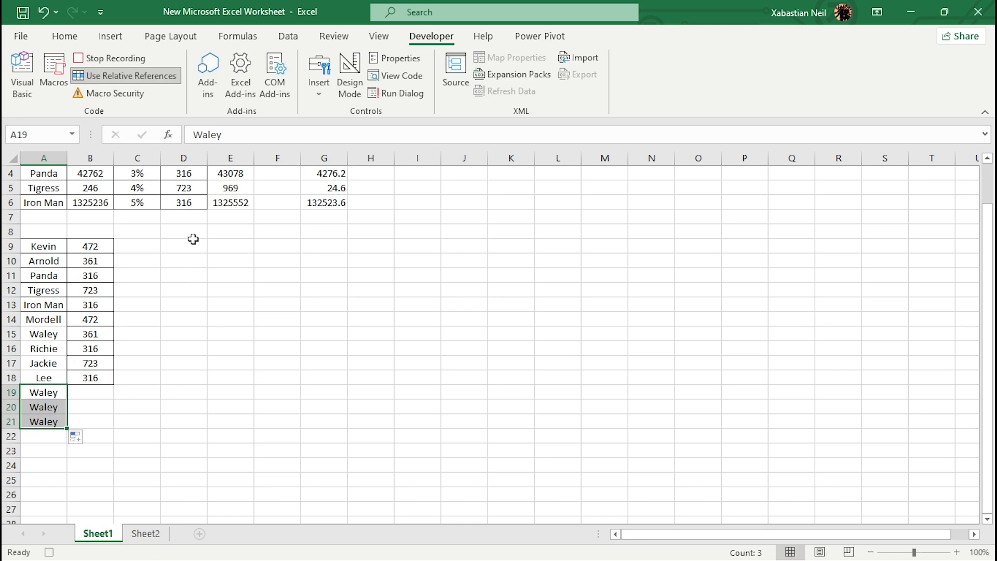
- Copy the last three Sales values from D4:D6 into B19:B21 beside the new names
scroll(193, 238, up, 1)
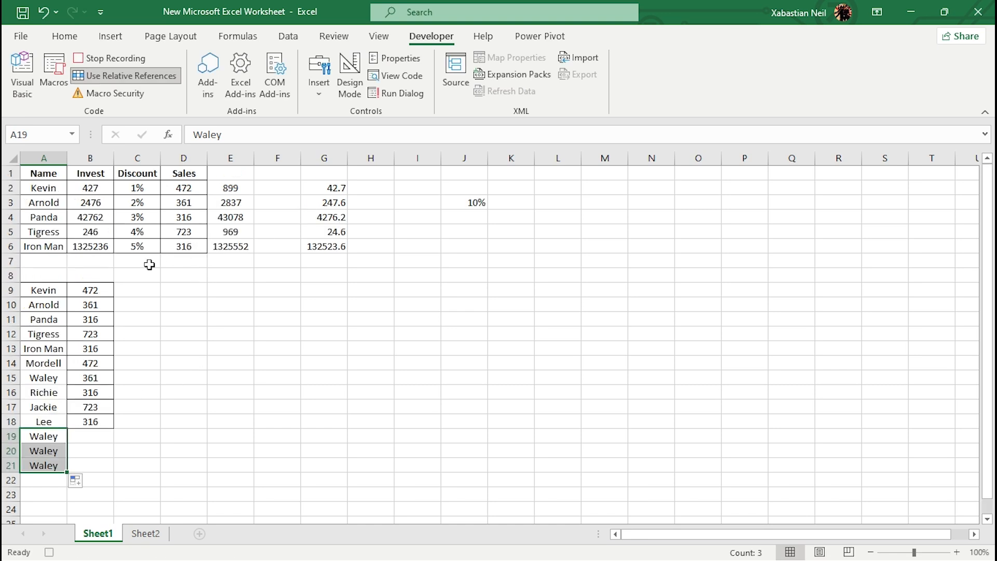
click(192, 220)
double_click(201, 217)
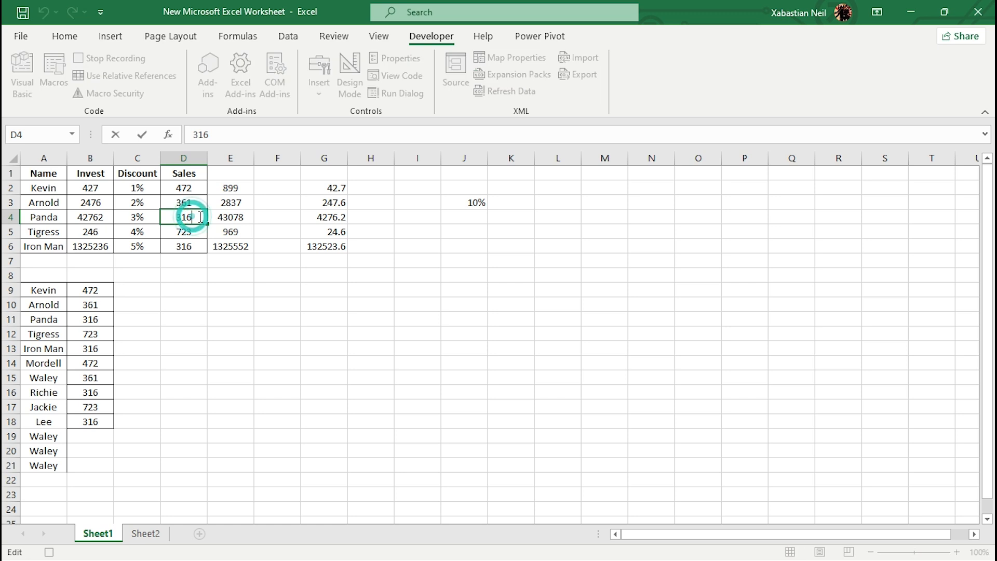
click(200, 247)
click(196, 219)
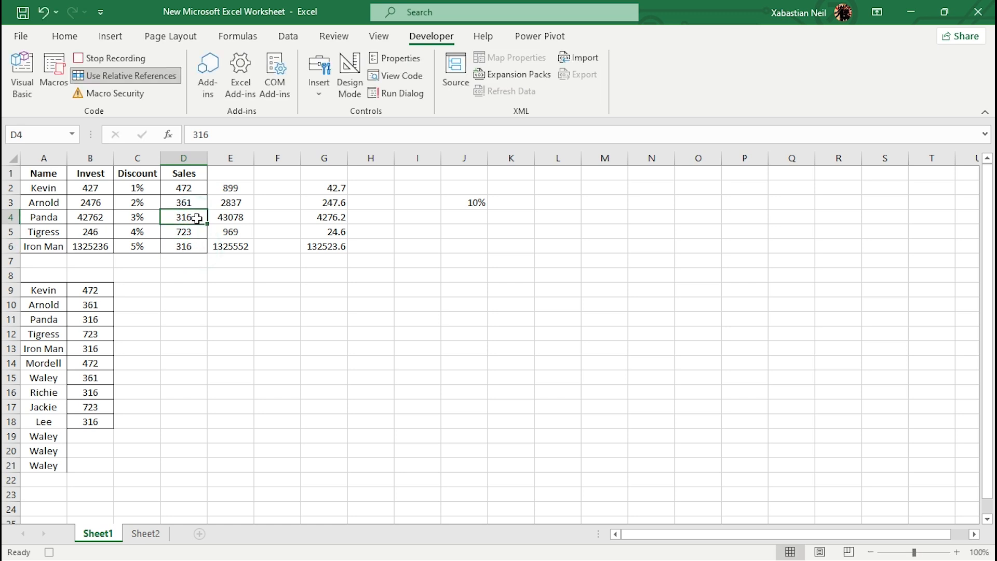
drag(197, 219, 201, 252)
key(ctrl+c)
click(84, 437)
key(ctrl+v)
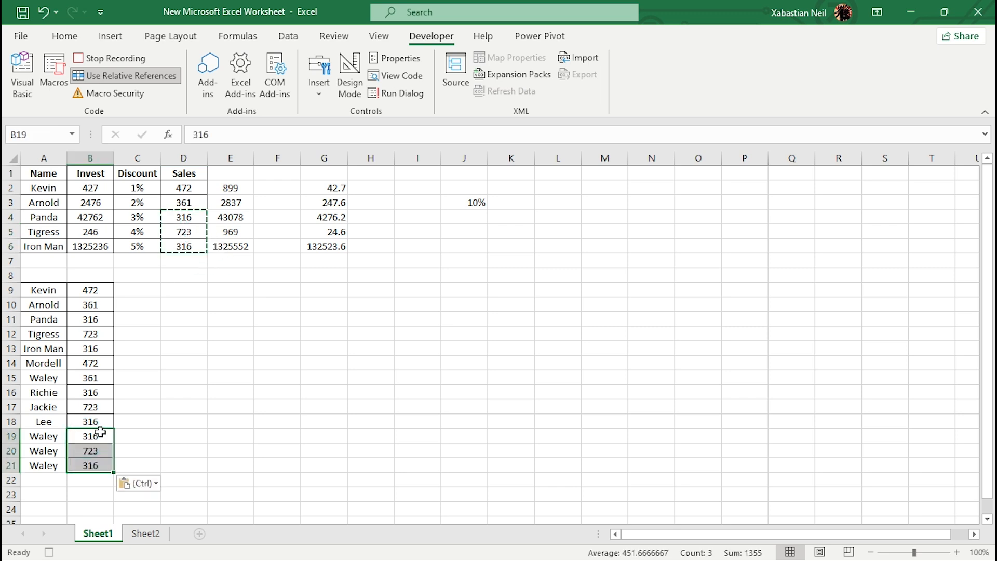
scroll(156, 424, down, 2)
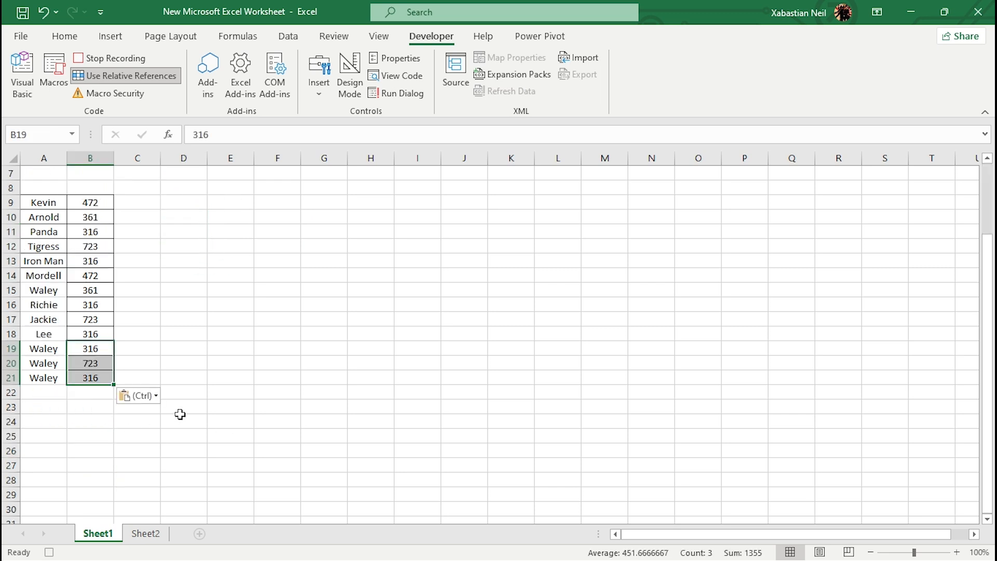
- Stop the macro recording and enter the same name as in A18 in cell A22
click(103, 63)
click(201, 333)
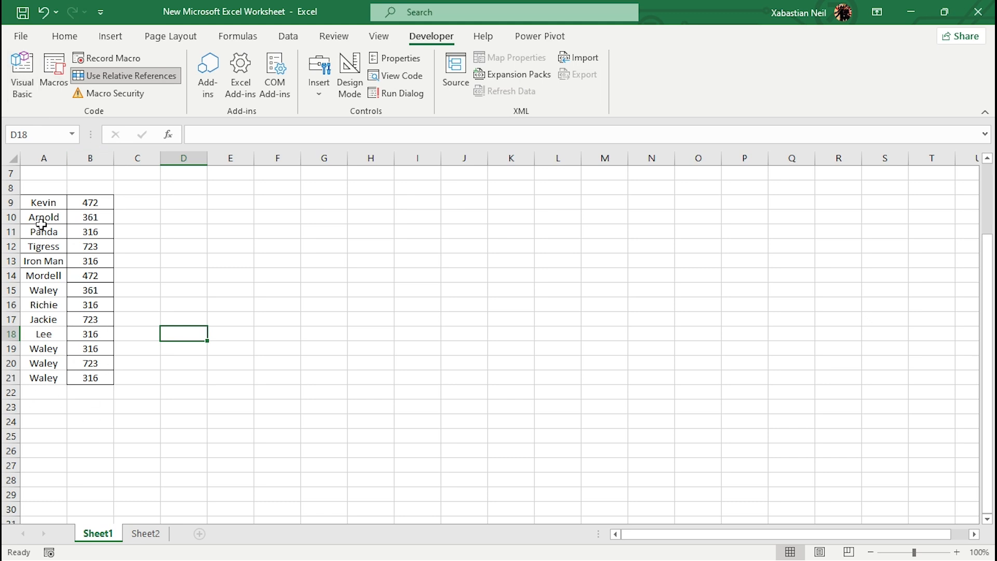
click(47, 388)
text(Lee)
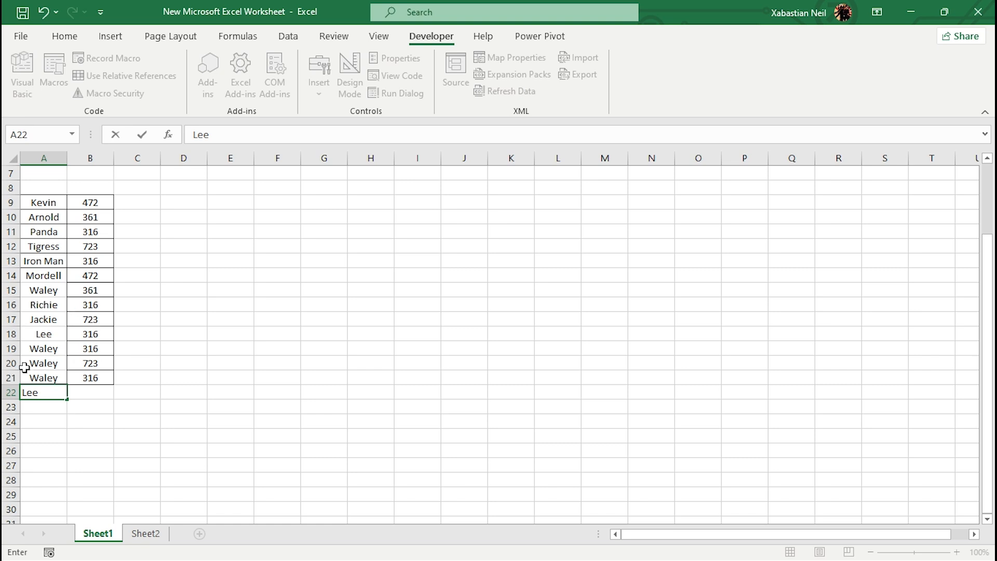
key(Return)
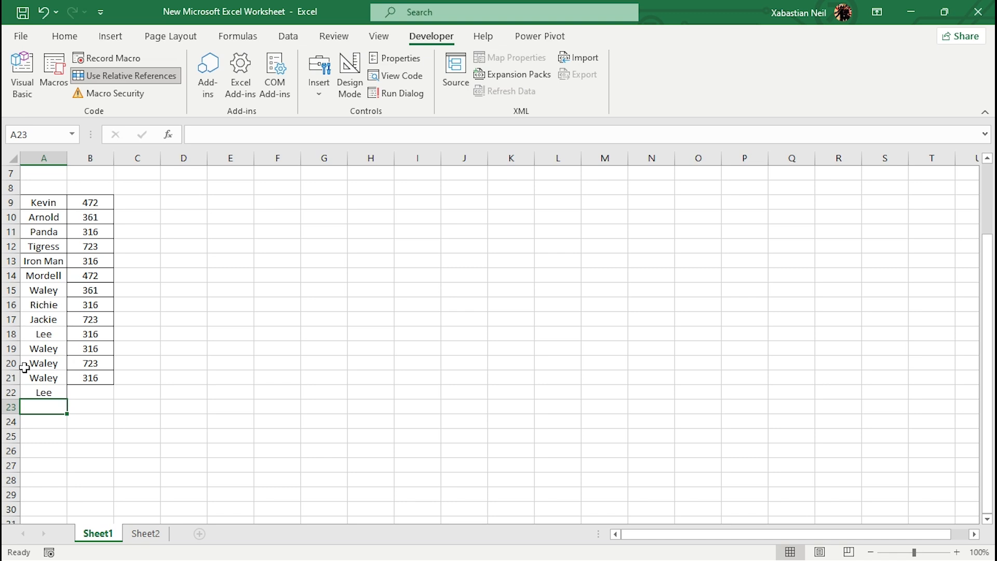
- Try to run the Names macro from cell A22 and open its code in the debugger
click(59, 393)
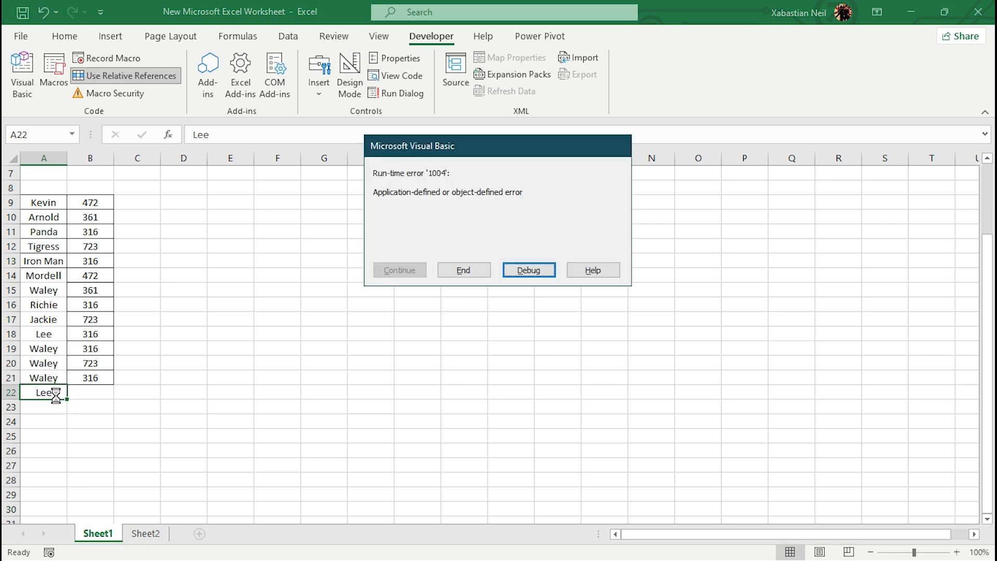
click(464, 271)
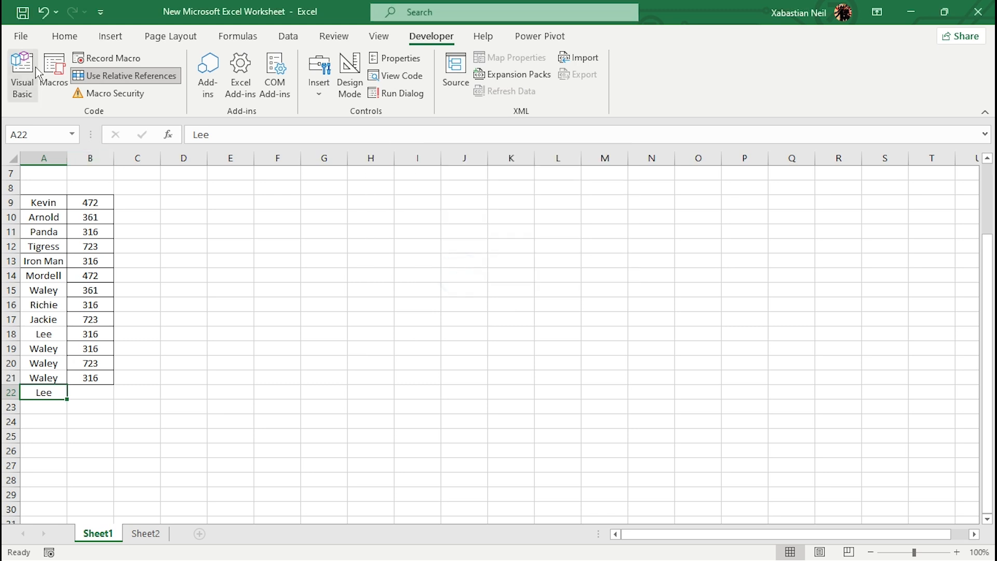
click(54, 72)
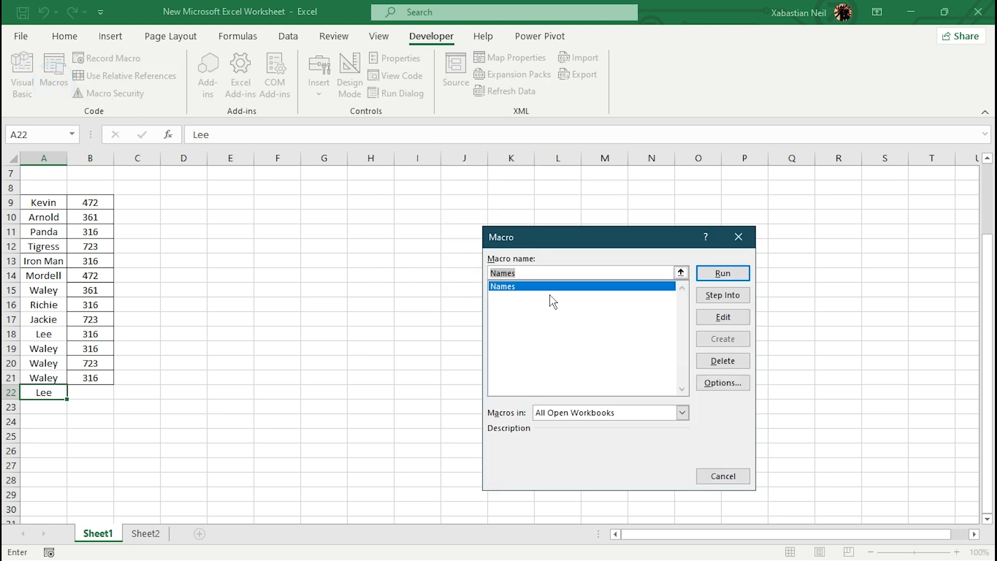
click(722, 273)
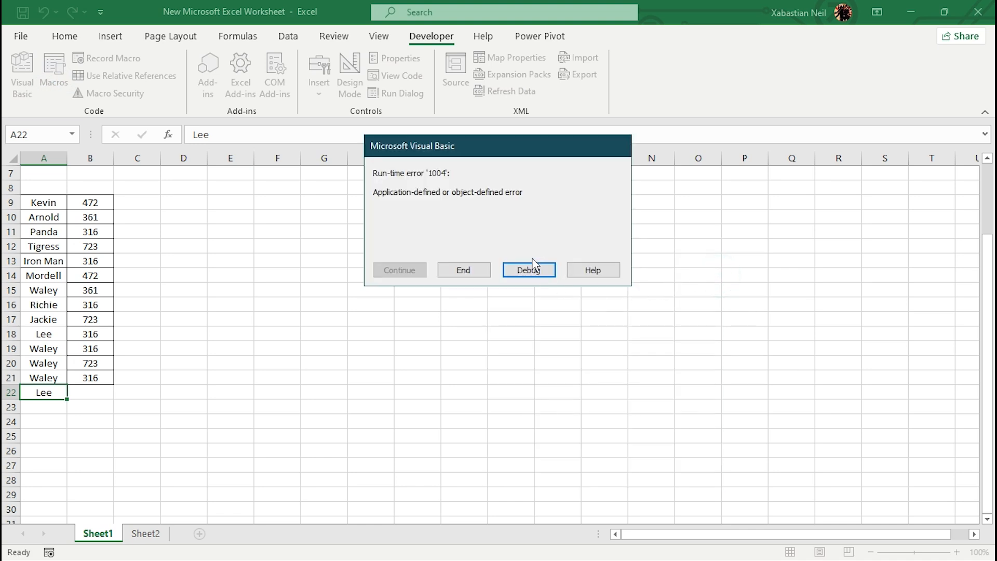
click(535, 273)
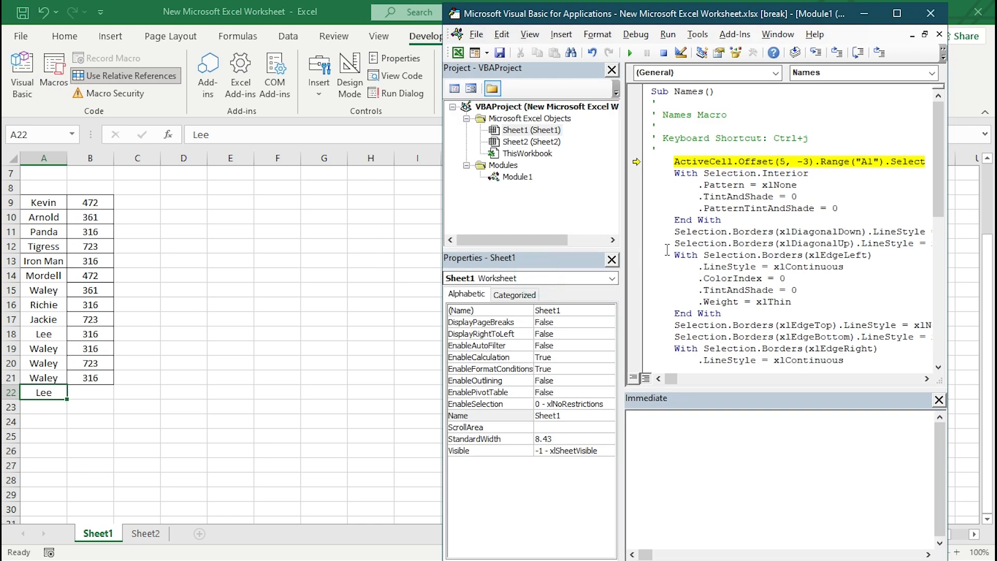
- Delete the line ActiveCell.Offset(5, -3).Range("A1").Select from the Names macro code and close the code editor, ending the debug session
scroll(722, 211, down, 10)
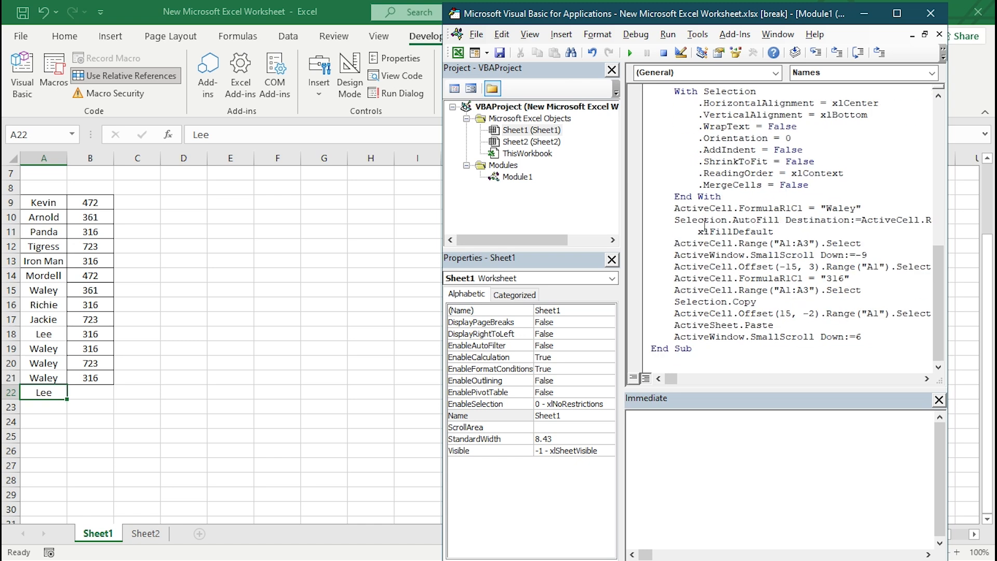
scroll(726, 324, up, 10)
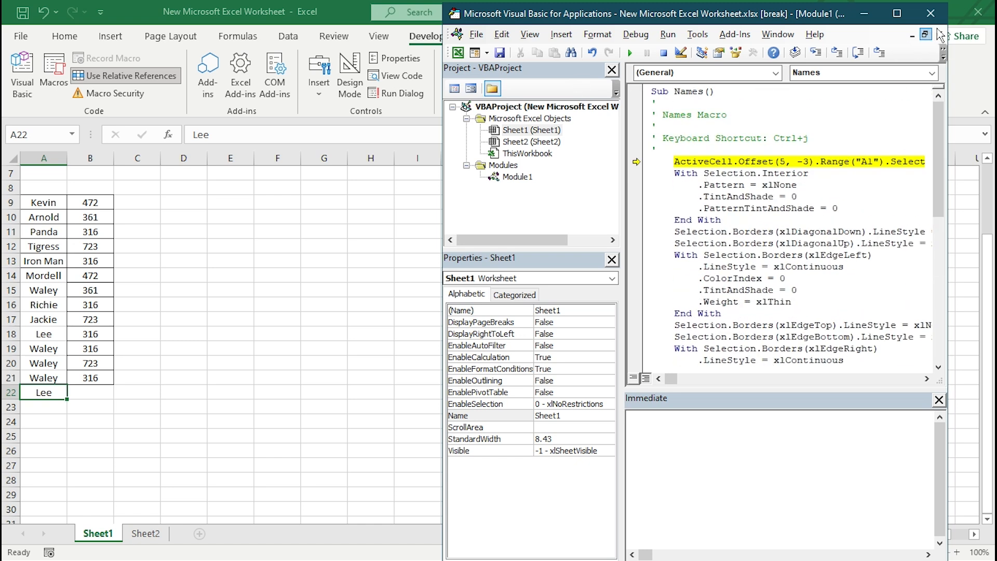
drag(674, 161, 951, 165)
key(Delete)
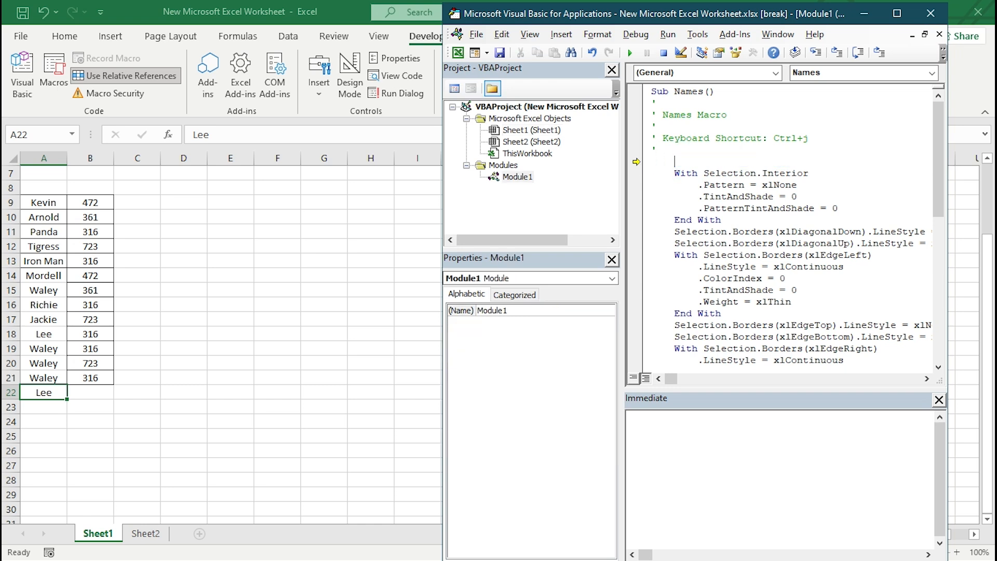
key(Return)
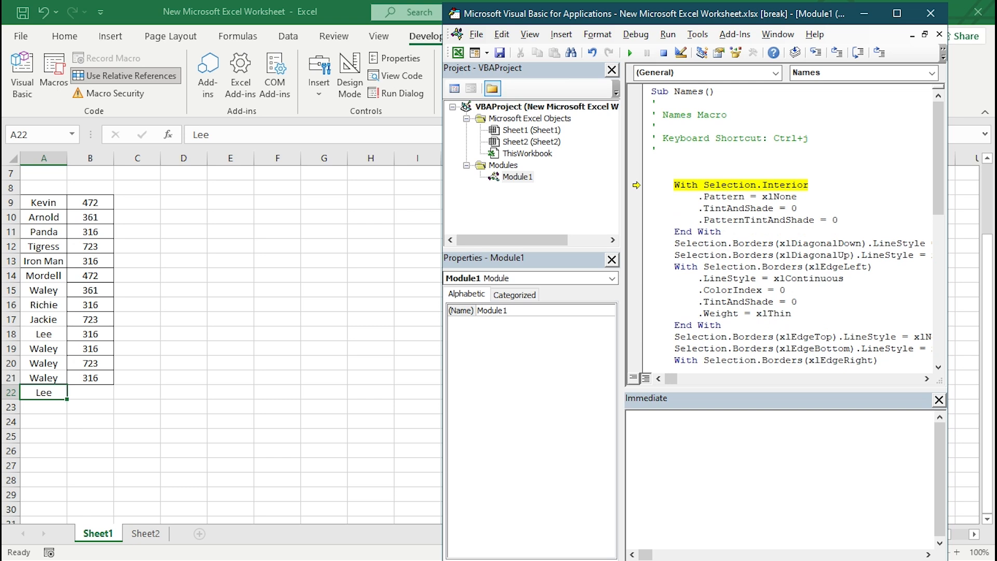
click(932, 15)
click(449, 339)
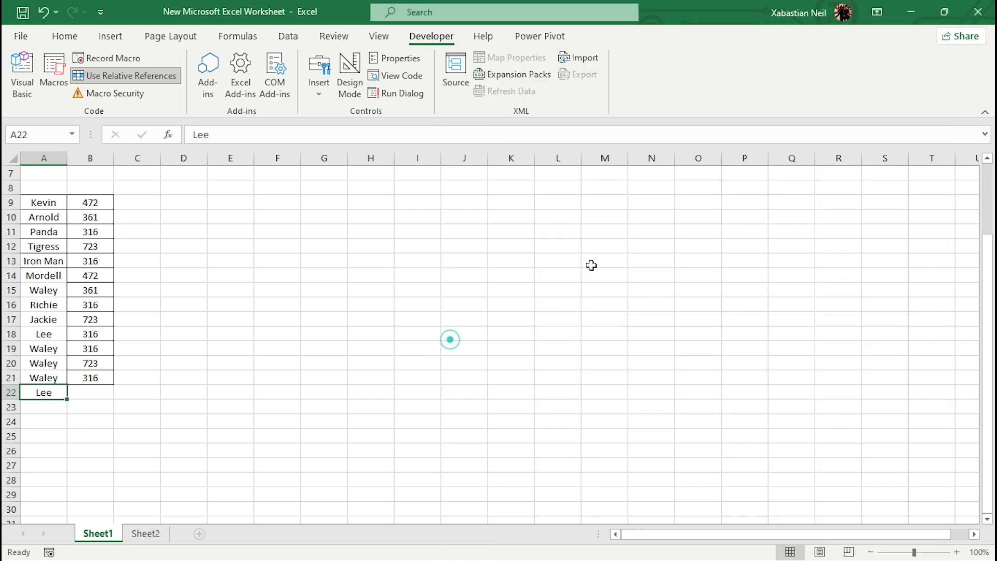
- Run the edited Names macro with A22 as the active cell
click(86, 393)
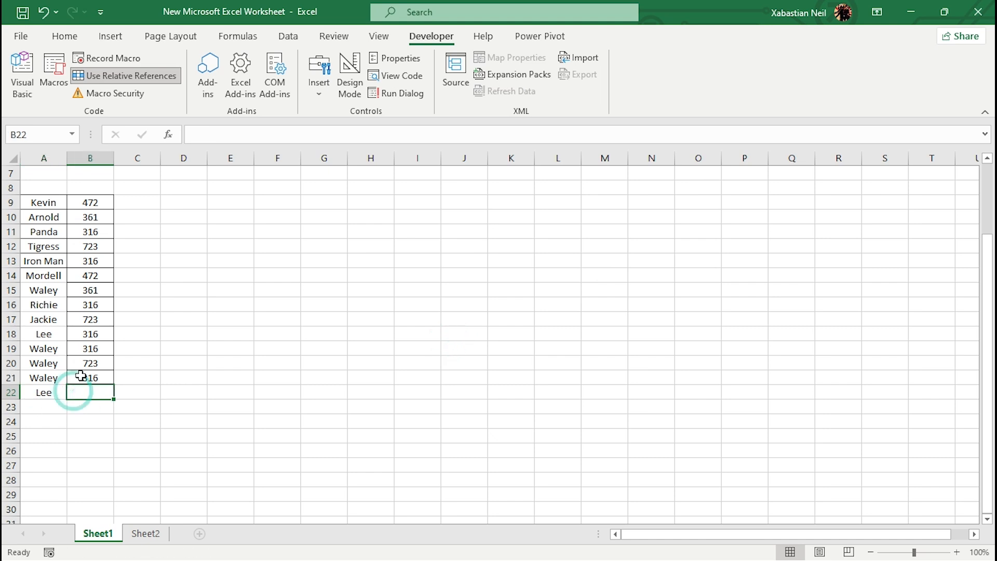
double_click(50, 393)
click(84, 393)
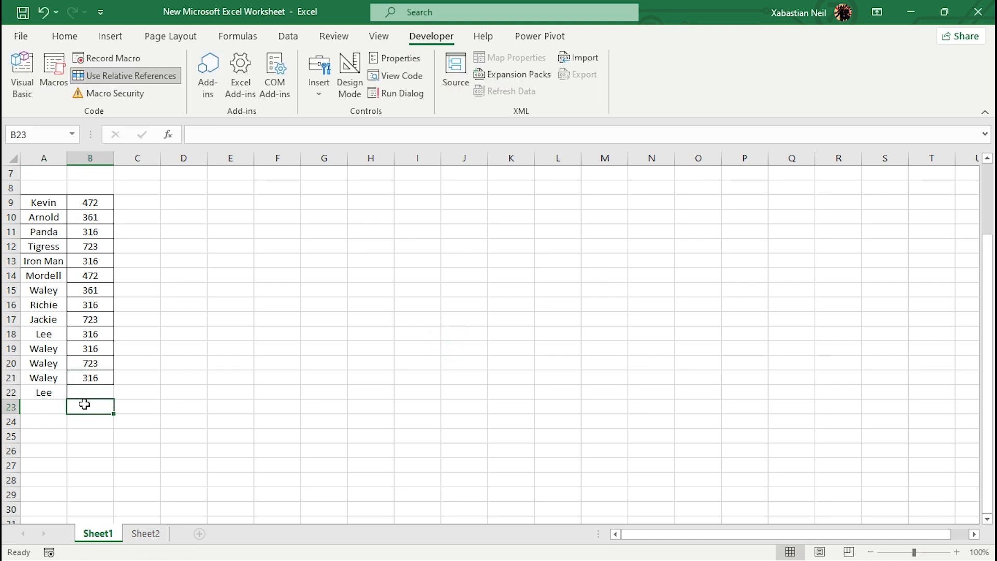
click(50, 395)
key(ctrl+m)
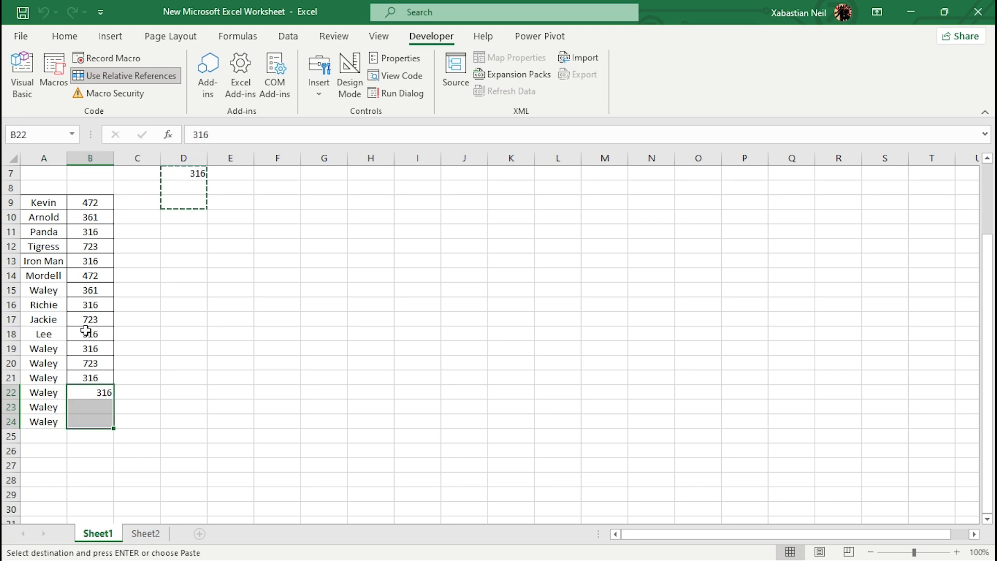
- Clear the stray value that the macro wrote in cell D7 below the Sales column
scroll(236, 272, up, 2)
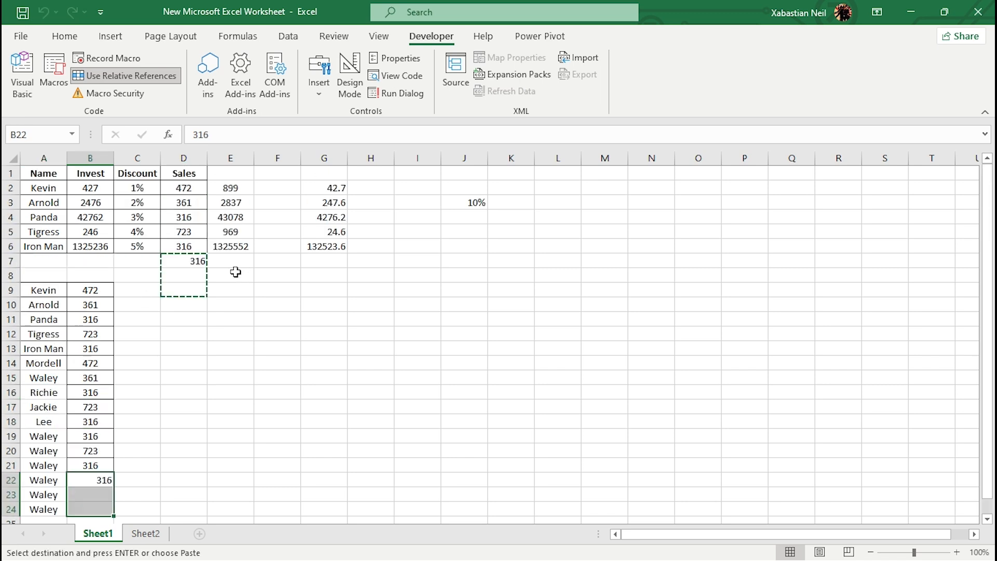
scroll(197, 289, down, 1)
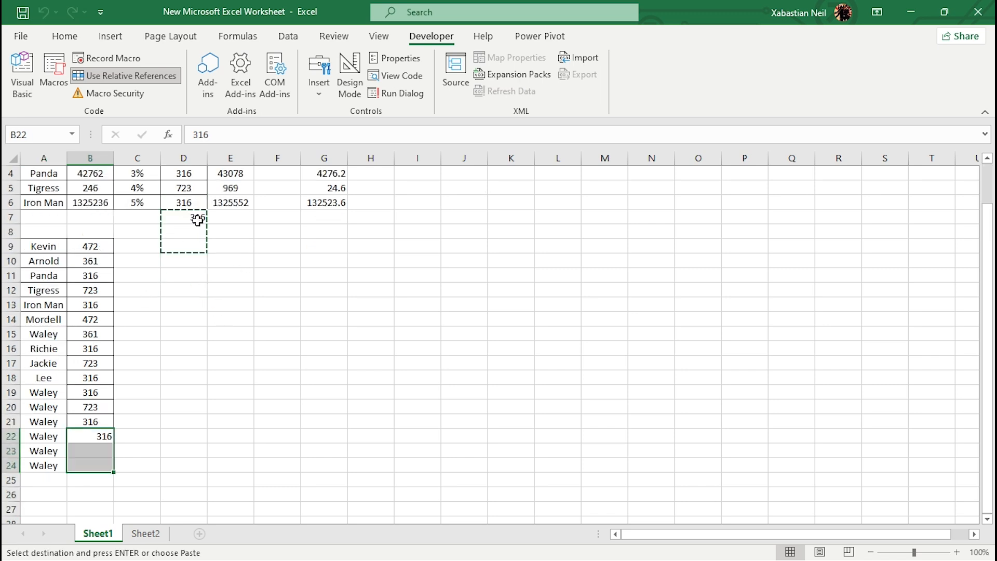
click(106, 466)
double_click(105, 447)
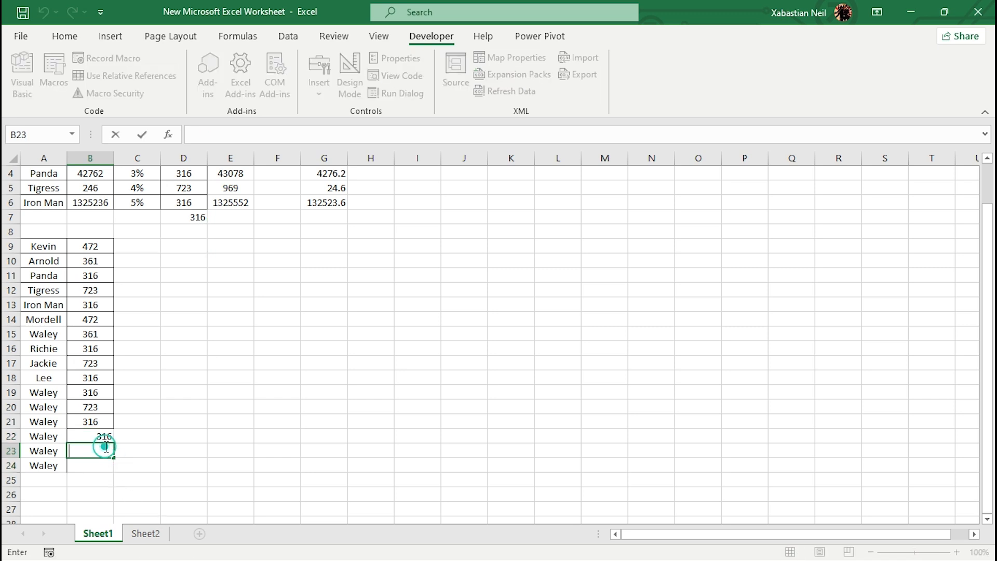
click(195, 220)
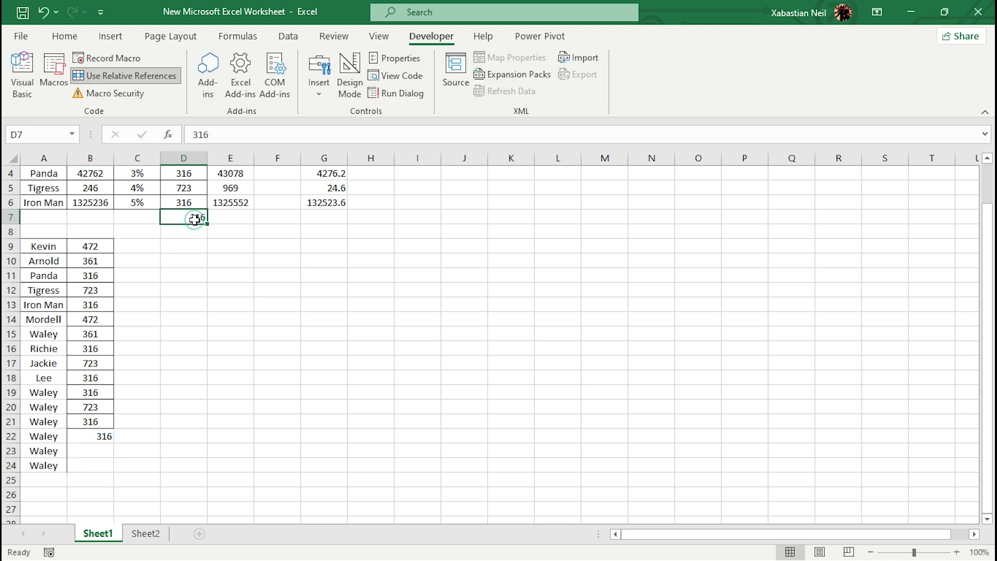
key(Delete)
click(183, 328)
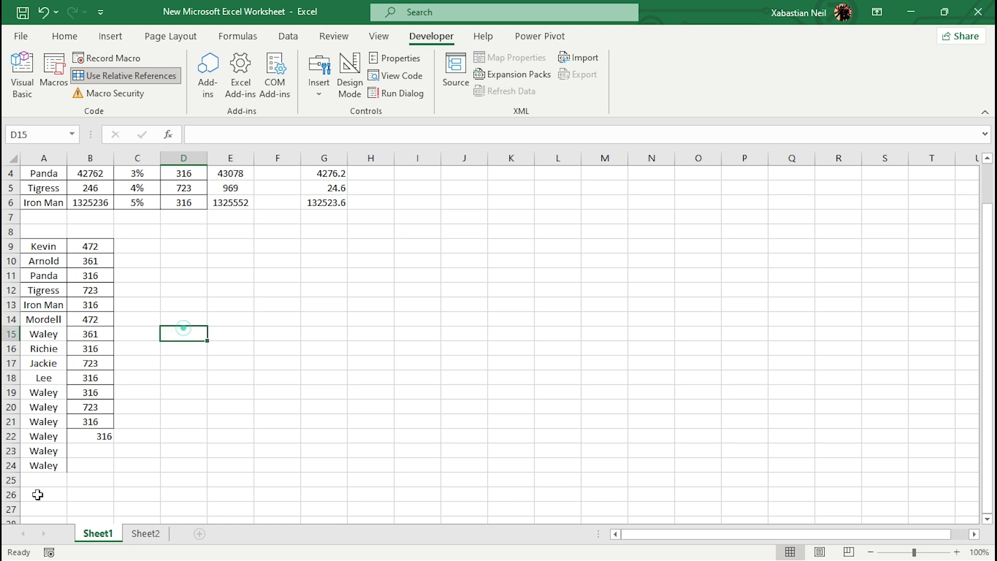
- Start recording a macro from cell A22 with the default name Macro2, stored in This Workbook
scroll(37, 436, down, 1)
click(50, 418)
click(56, 409)
click(52, 394)
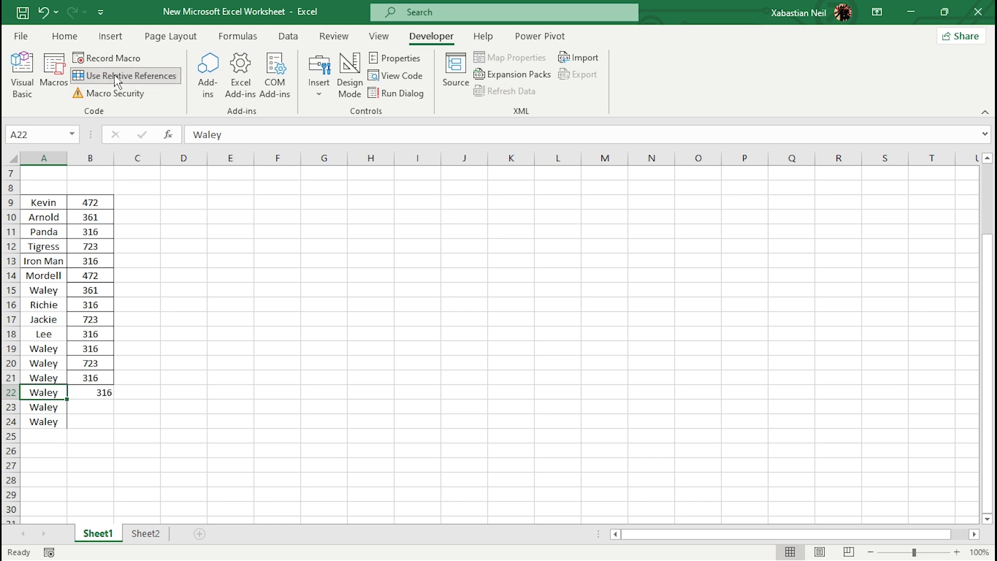
click(116, 58)
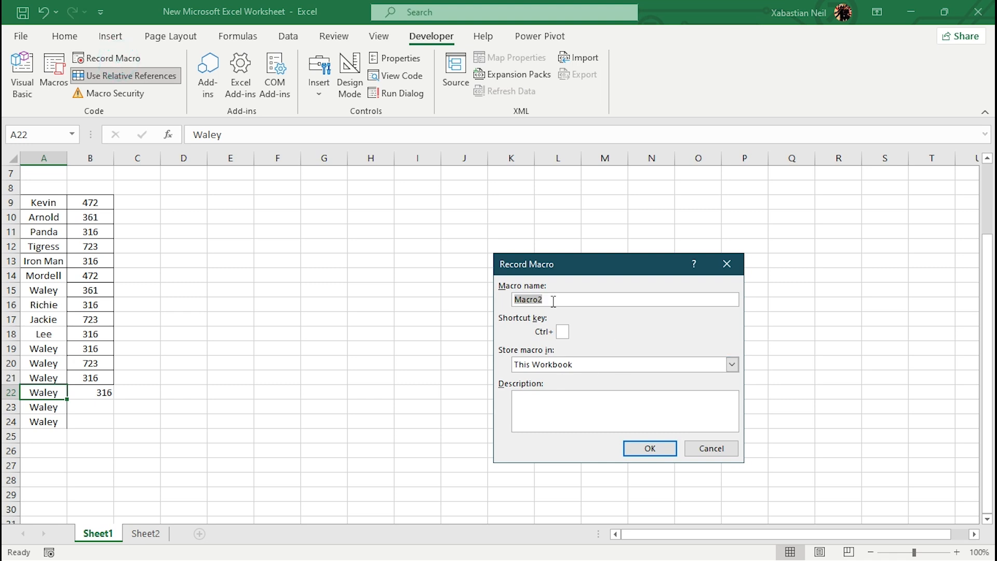
click(660, 447)
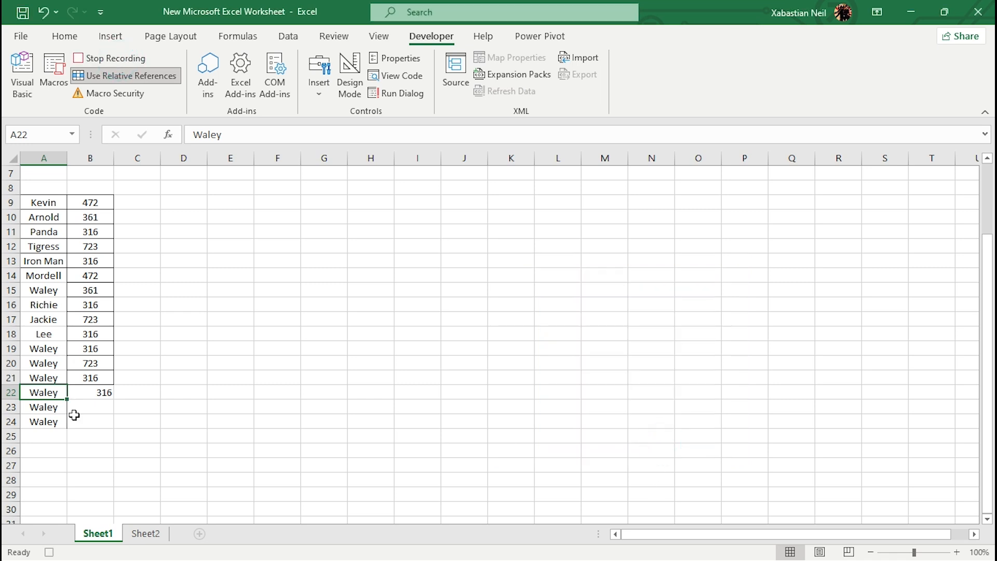
- Enter the same name as in A18 in cell A25 and fill it down through A30
double_click(53, 436)
click(50, 437)
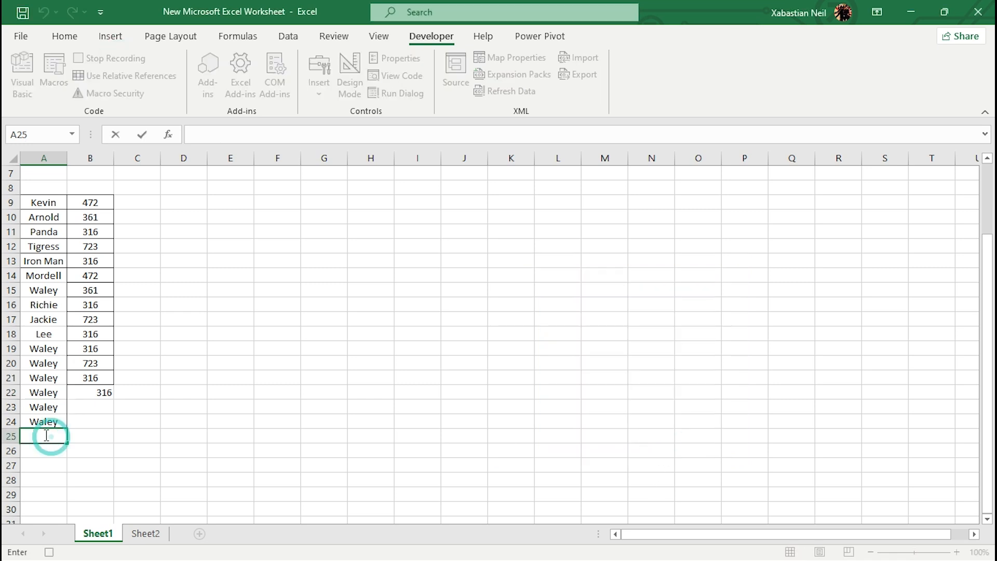
text(Lee)
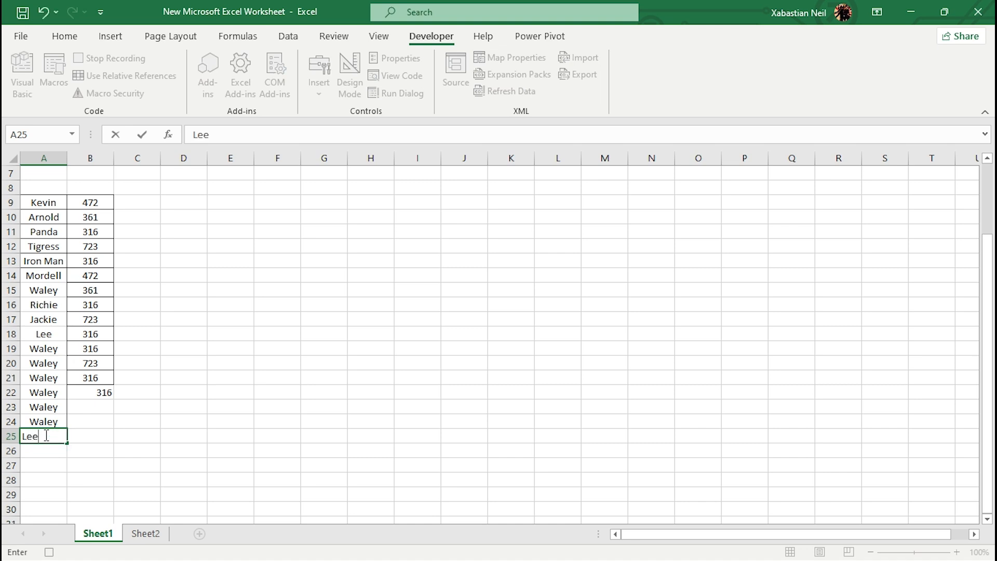
scroll(52, 435, down, 2)
drag(66, 358, 82, 418)
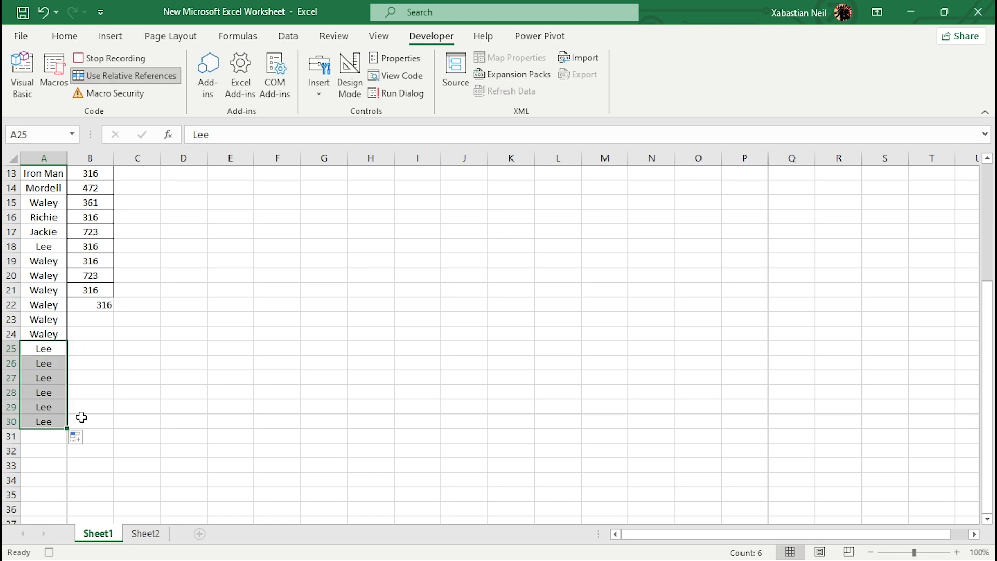
- Copy the five Sales values from D2:D6 into B25:B29 beside the new names
double_click(86, 344)
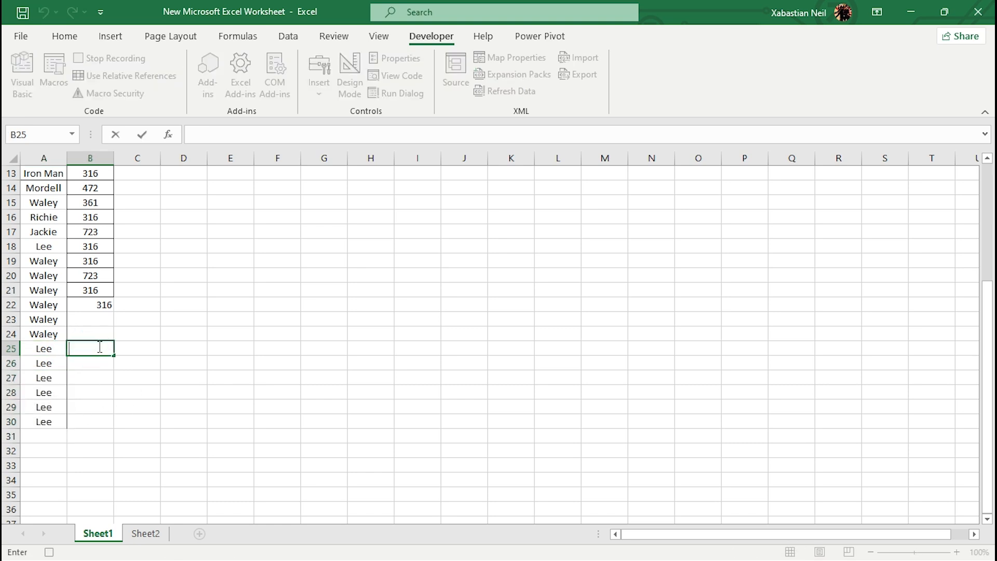
scroll(68, 371, up, 4)
drag(179, 183, 197, 257)
click(197, 256)
click(187, 232)
drag(185, 188, 187, 246)
key(ctrl+c)
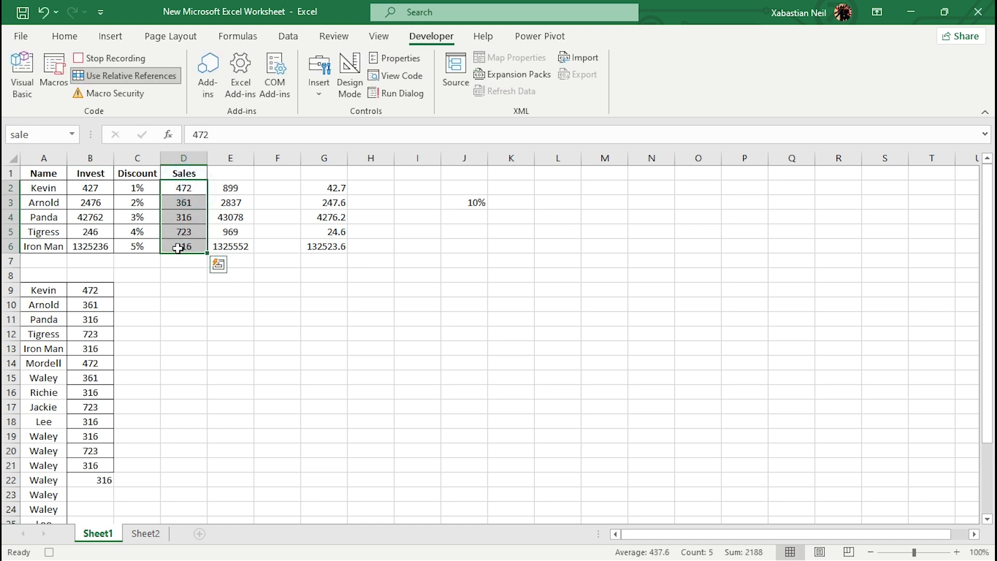
scroll(99, 307, down, 6)
scroll(98, 307, down, 1)
click(95, 221)
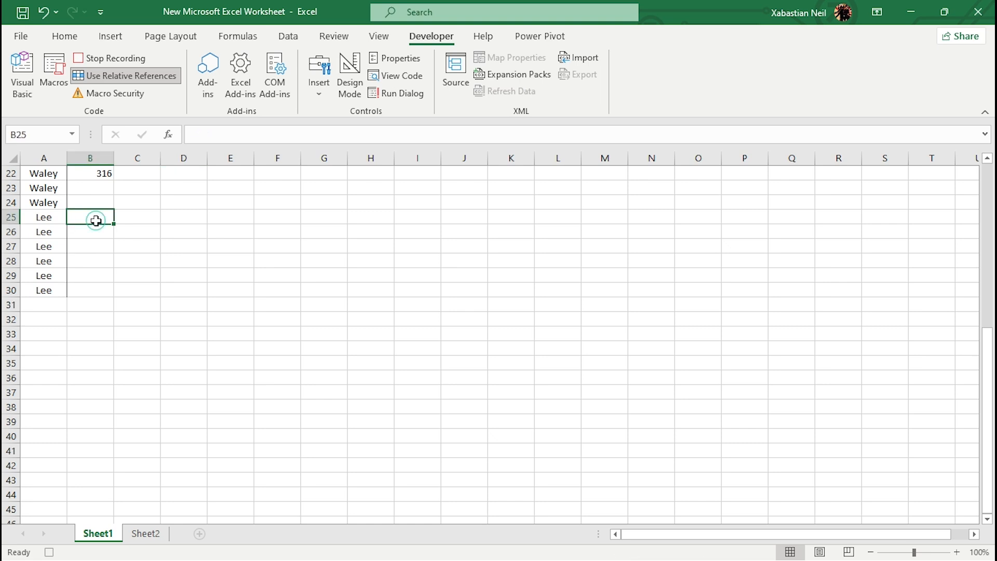
key(ctrl+v)
- Clear the extra name in A30 and stop the macro recording
click(173, 250)
click(45, 289)
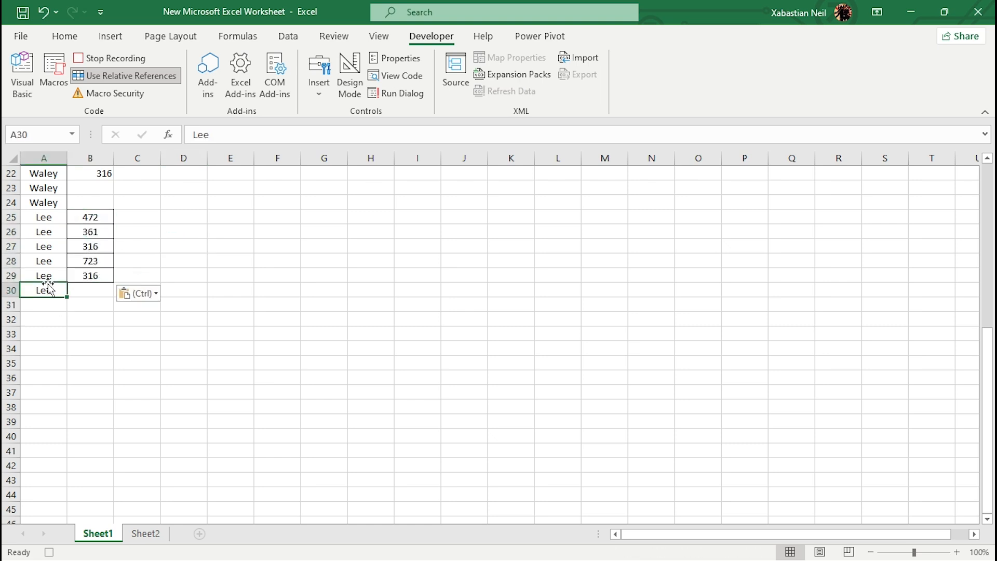
key(Delete)
click(193, 324)
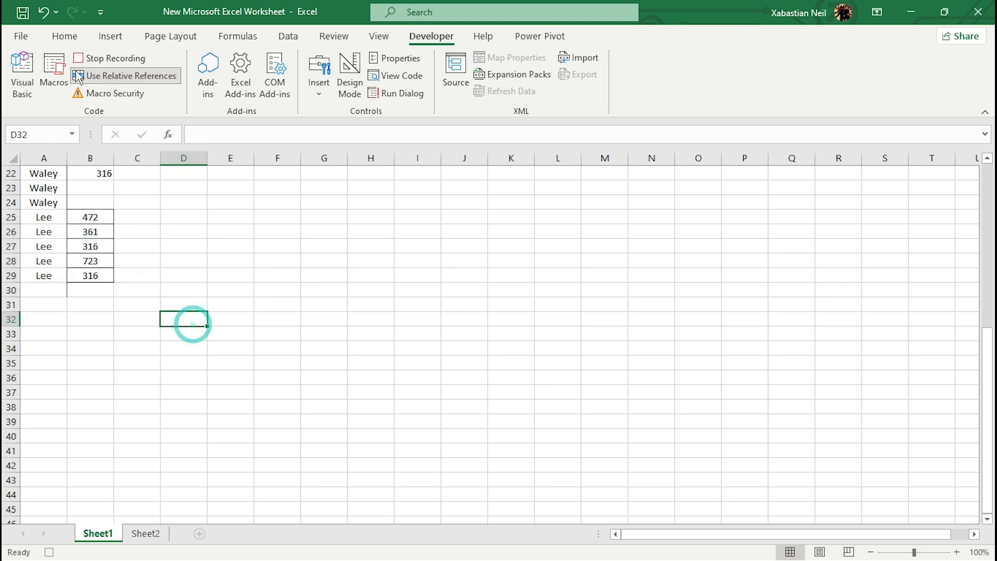
click(112, 57)
- Enter the same name as in A29 in cell A30 and select the cell beside it
click(40, 291)
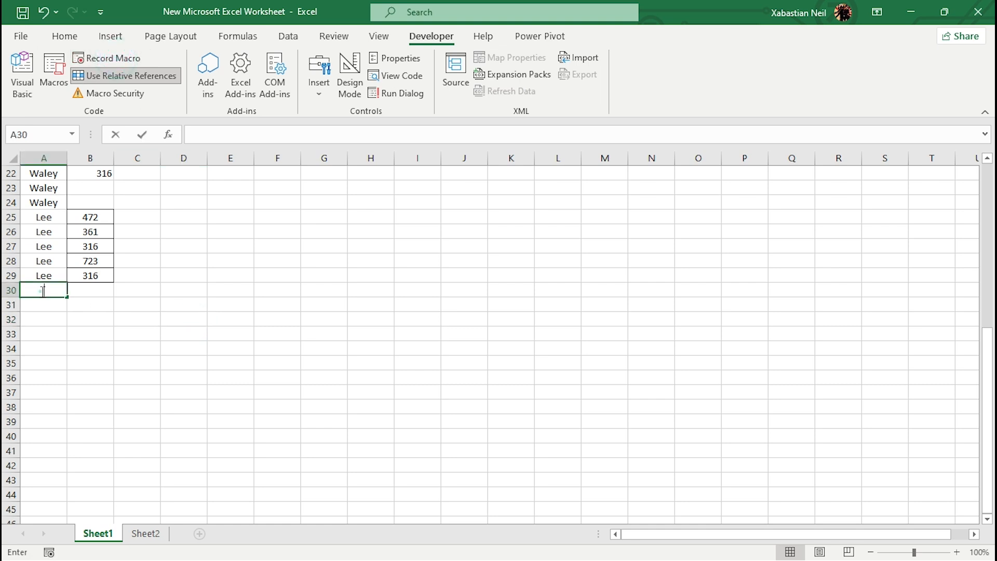
double_click(42, 291)
text(L)
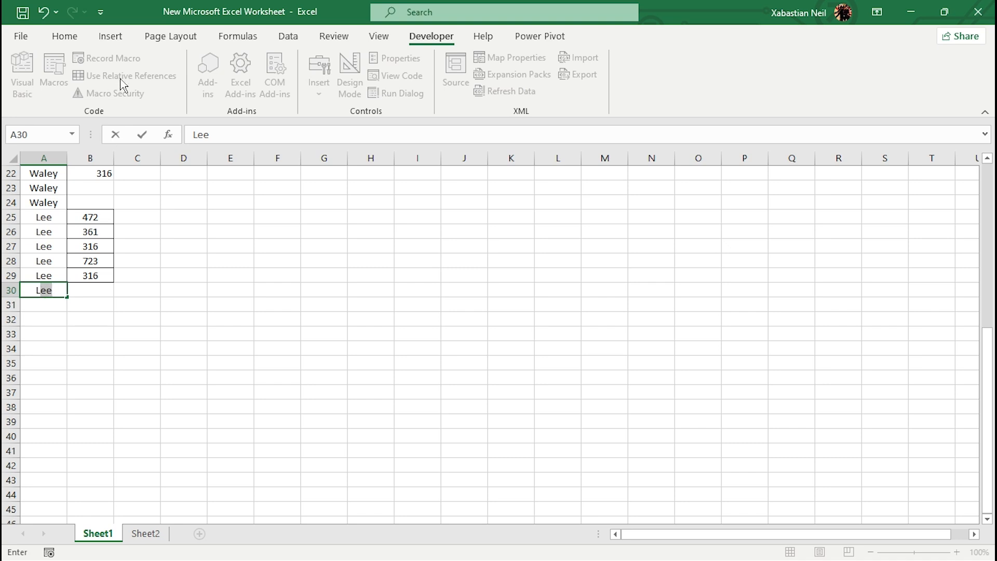
click(72, 290)
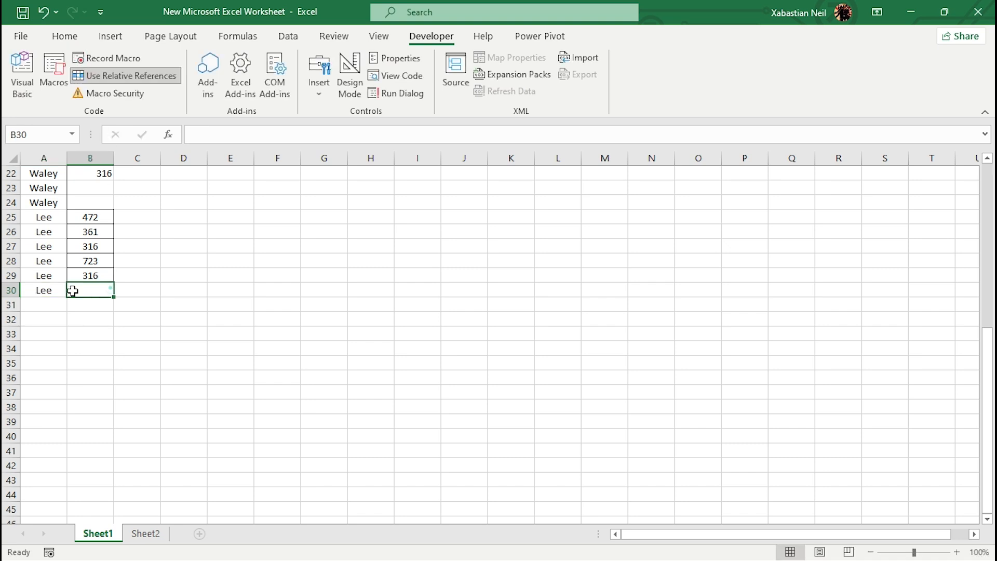
- Run the recorded macro from cell B30 and check where it places the names below the list
click(48, 73)
click(731, 273)
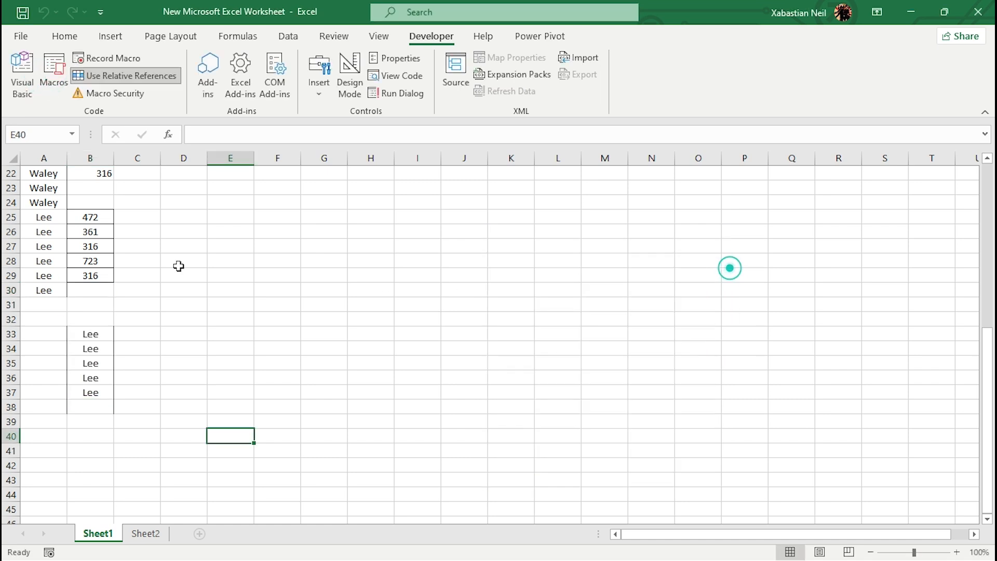
scroll(73, 329, up, 5)
scroll(74, 328, up, 2)
scroll(68, 327, down, 9)
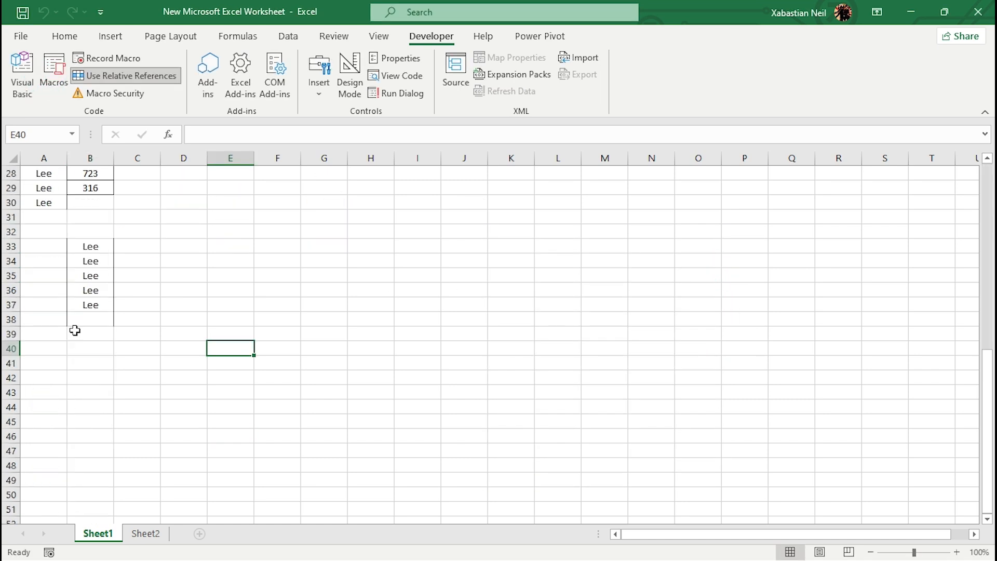
click(104, 249)
click(97, 249)
scroll(97, 255, up, 9)
scroll(93, 265, down, 9)
scroll(96, 270, up, 9)
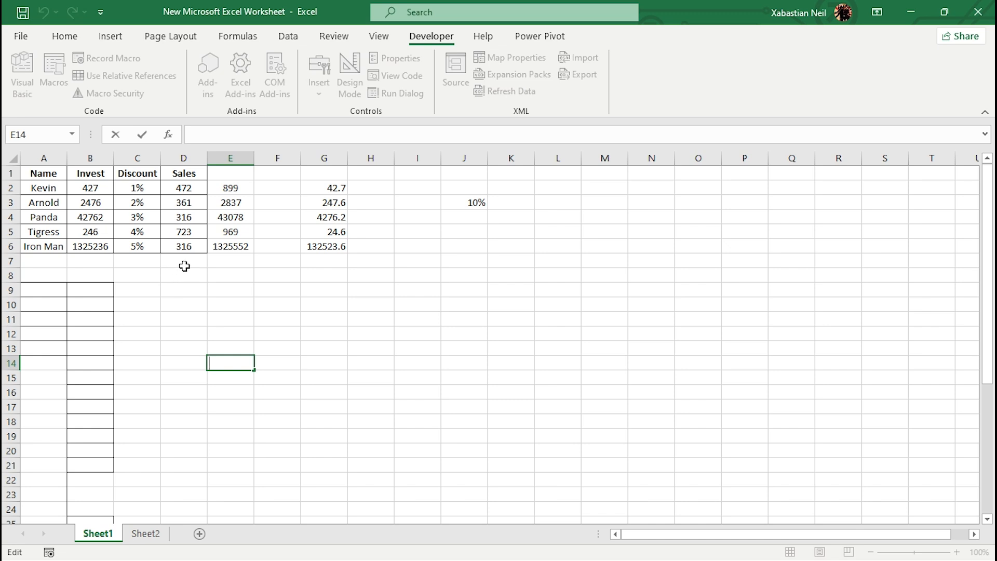
- Total the Sales values D2:D6 in cell D7 with the formula =SUM(sale)
click(183, 265)
text(=)
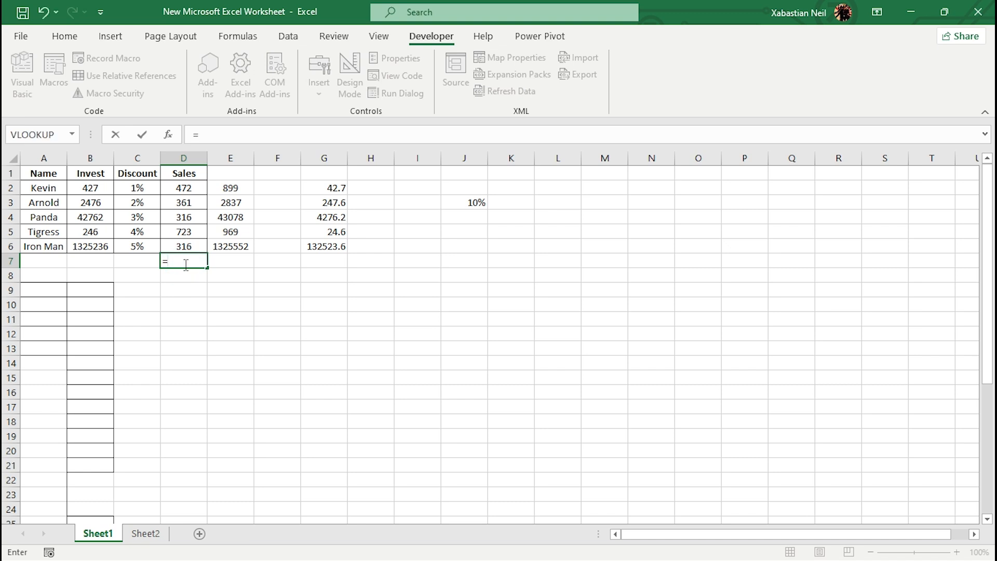
text(sum)
key(Tab)
drag(171, 182, 193, 245)
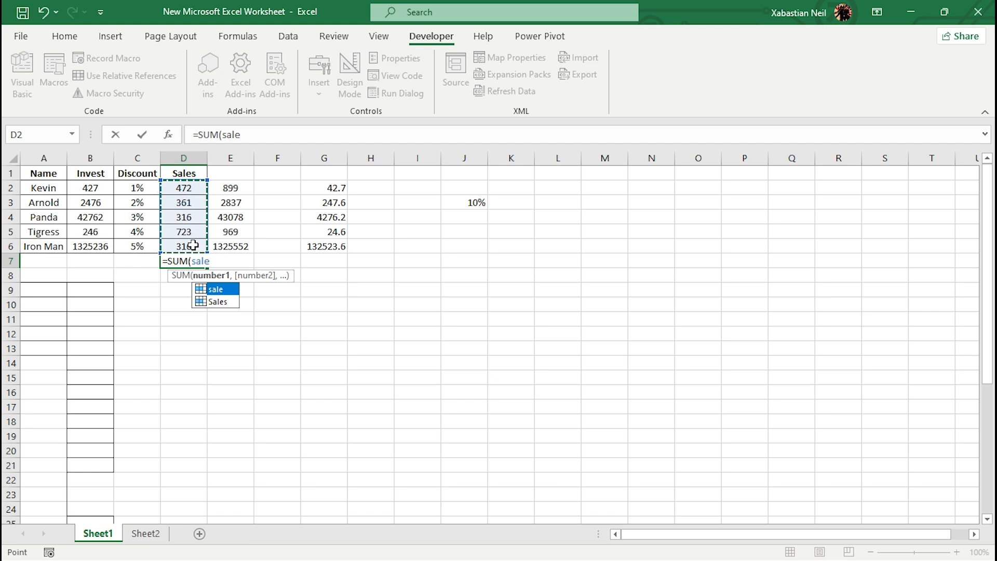
text())
key(Return)
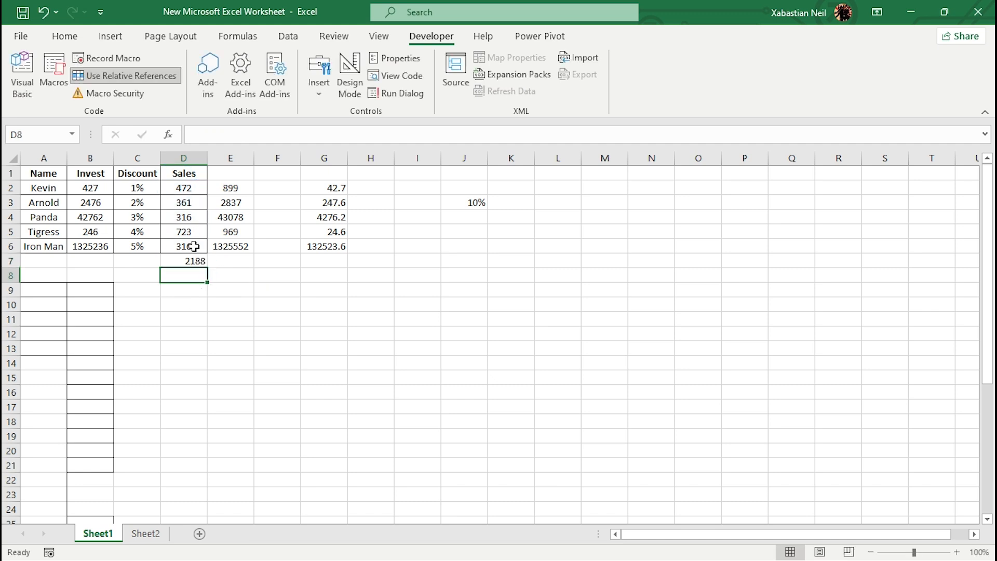
- Convert the range A1:D6 into a table with headers
drag(181, 248, 46, 173)
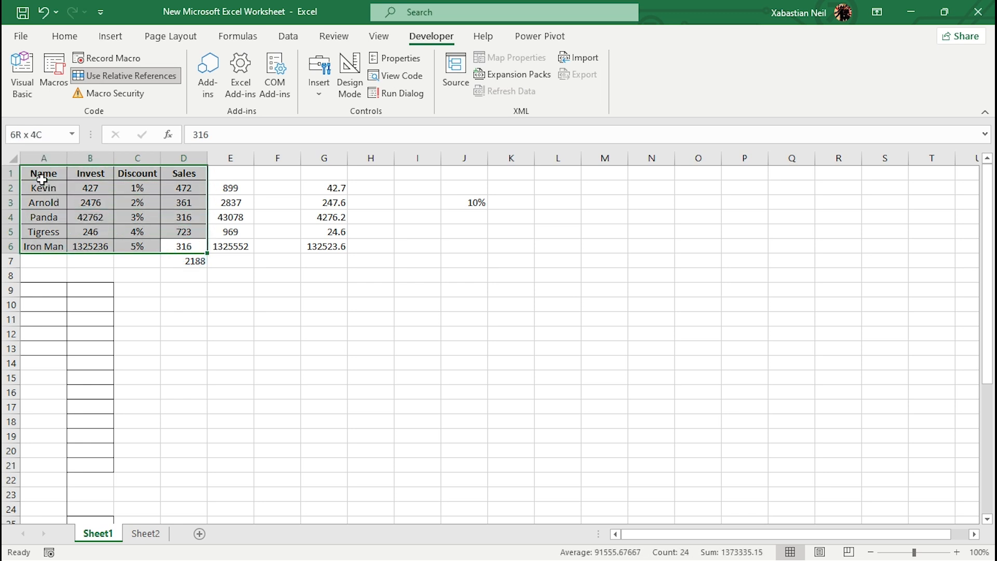
click(109, 35)
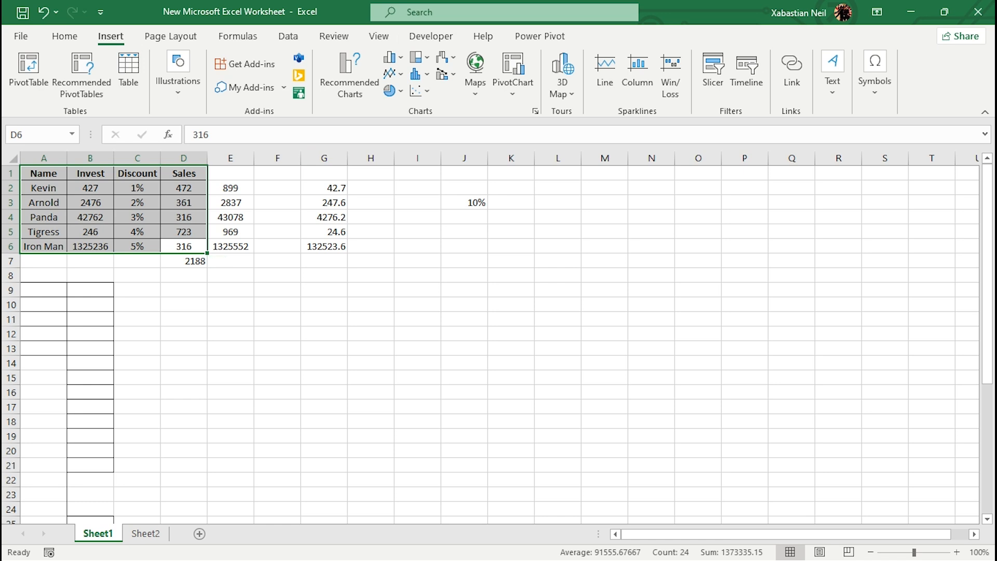
click(131, 72)
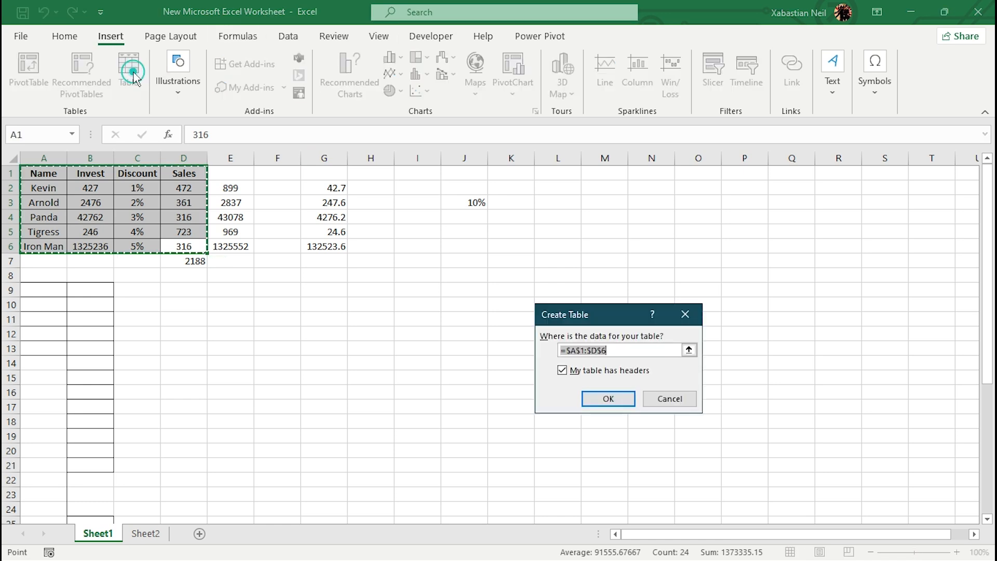
click(603, 401)
- Replace the SUM formula in D7 with the table's total row and view the formula of its Sales total
click(203, 260)
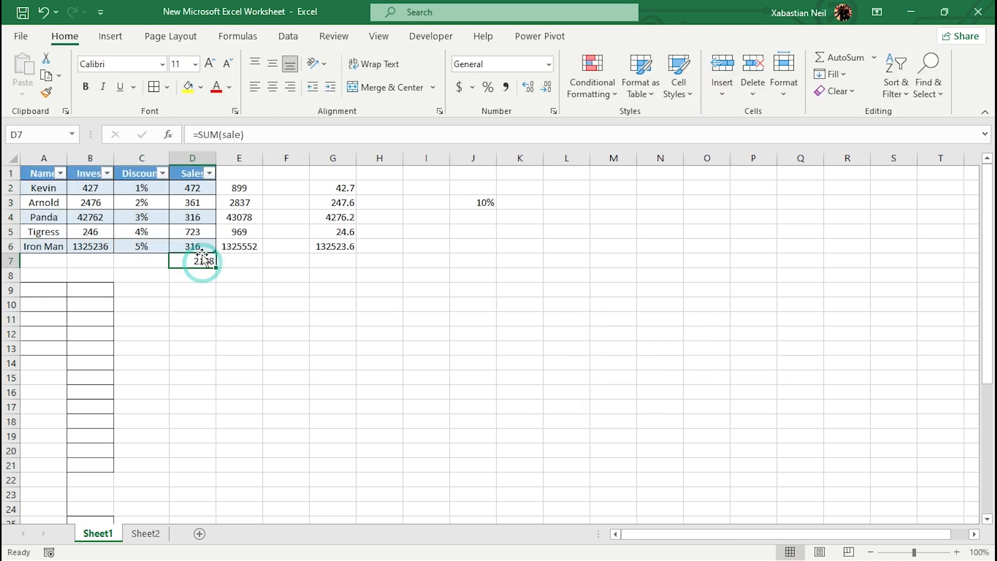
click(197, 244)
key(ctrl+a)
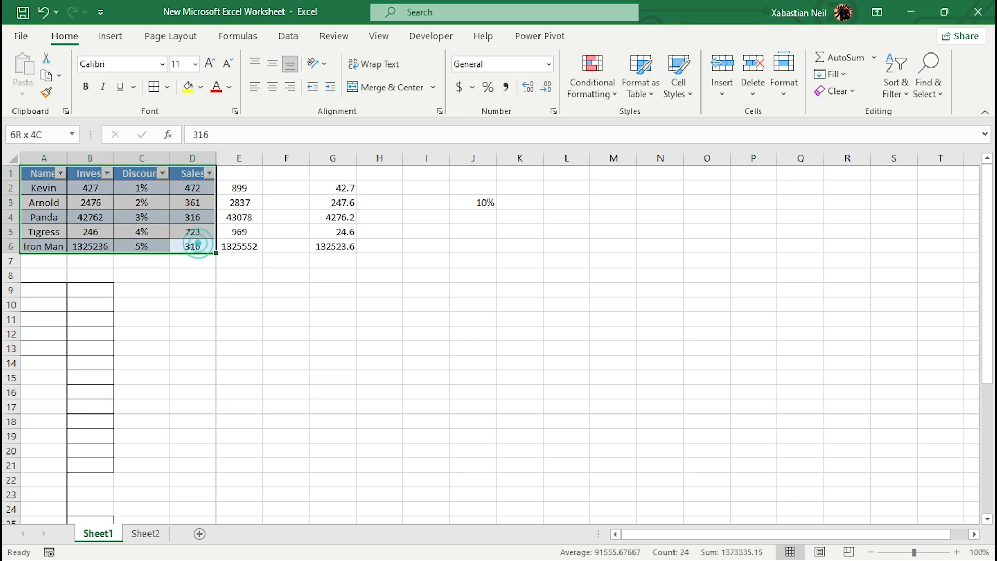
click(621, 42)
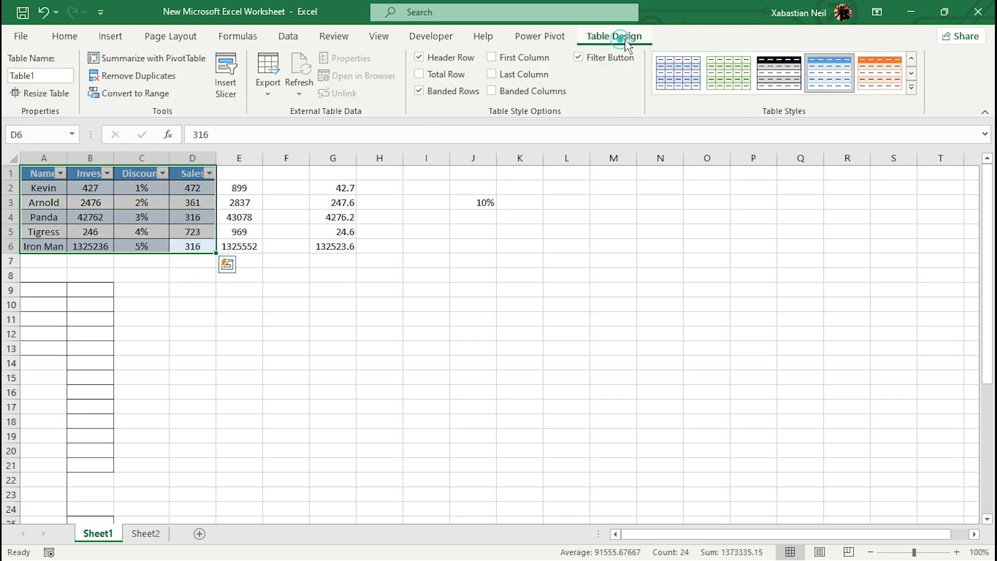
click(426, 75)
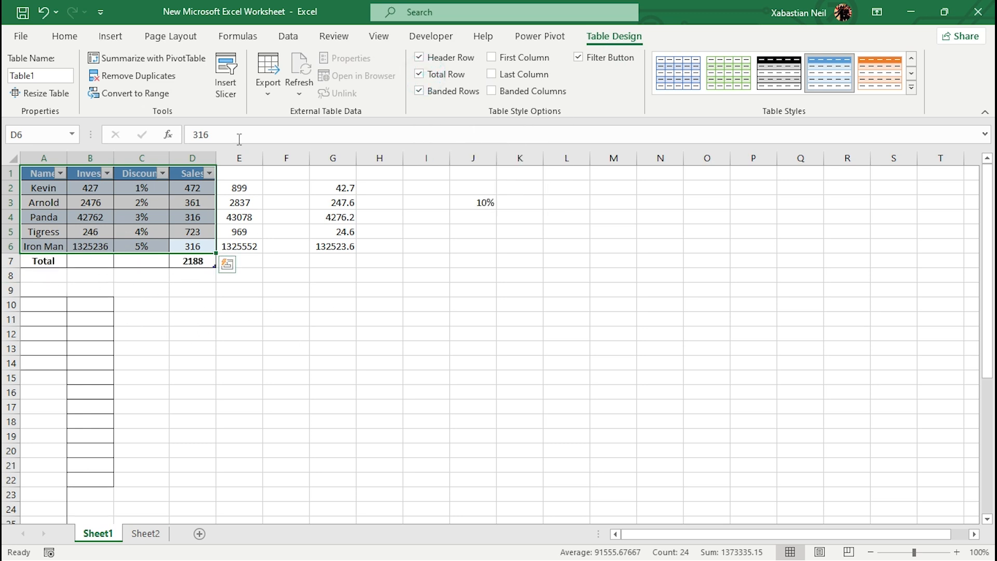
double_click(203, 264)
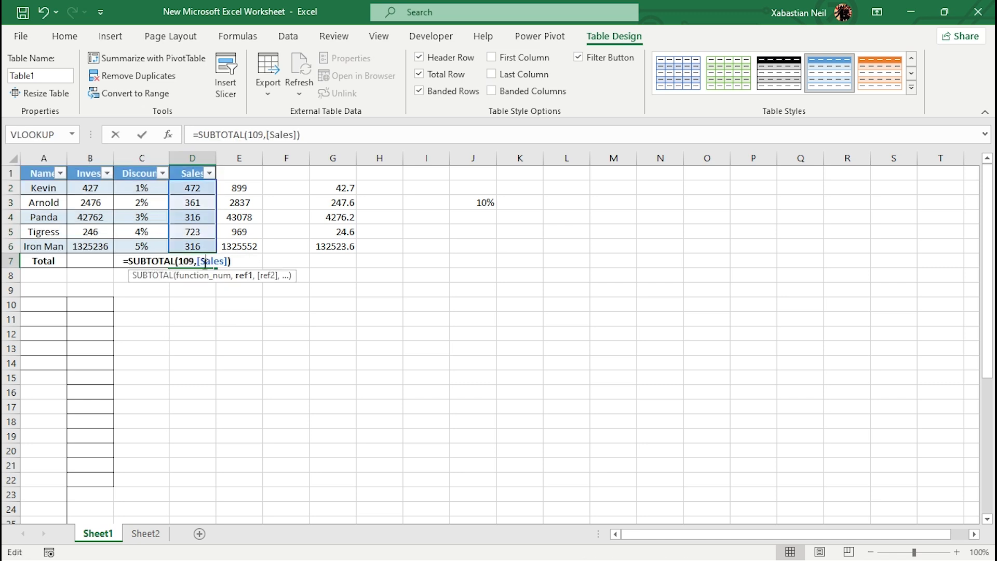
click(237, 315)
- Set the total row to calculate the Average of the Discount column and the Sum of the Invest column
click(142, 259)
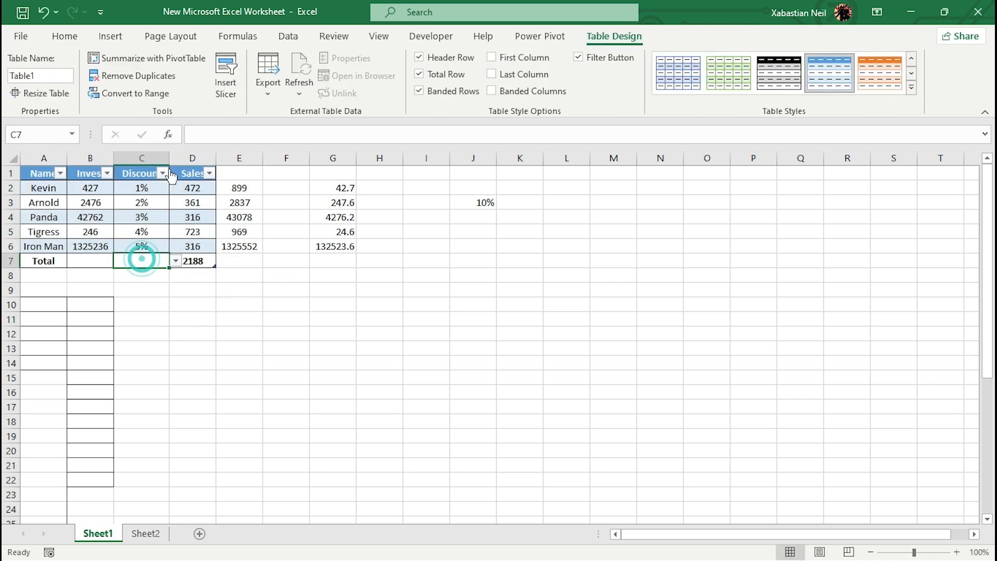
click(177, 261)
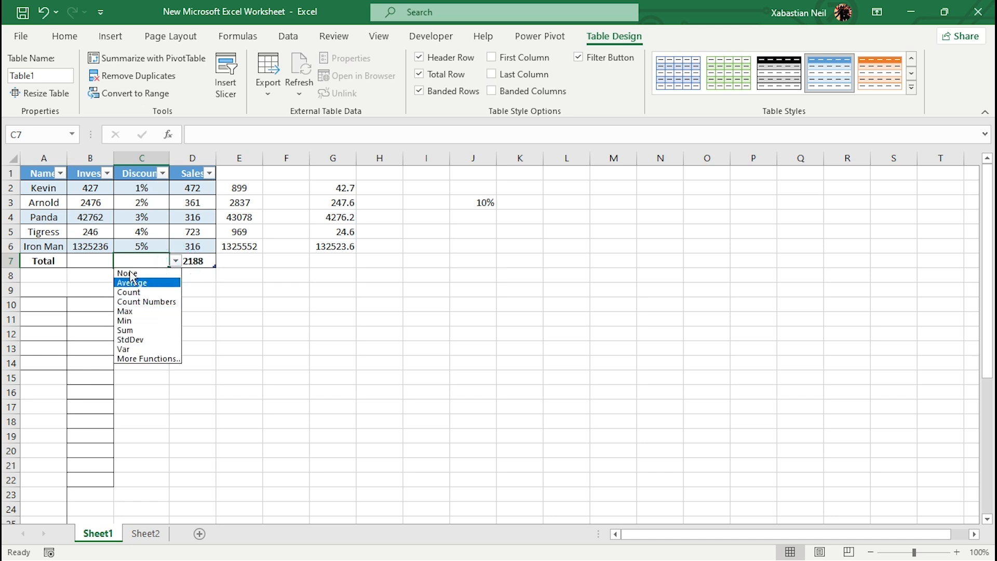
click(159, 282)
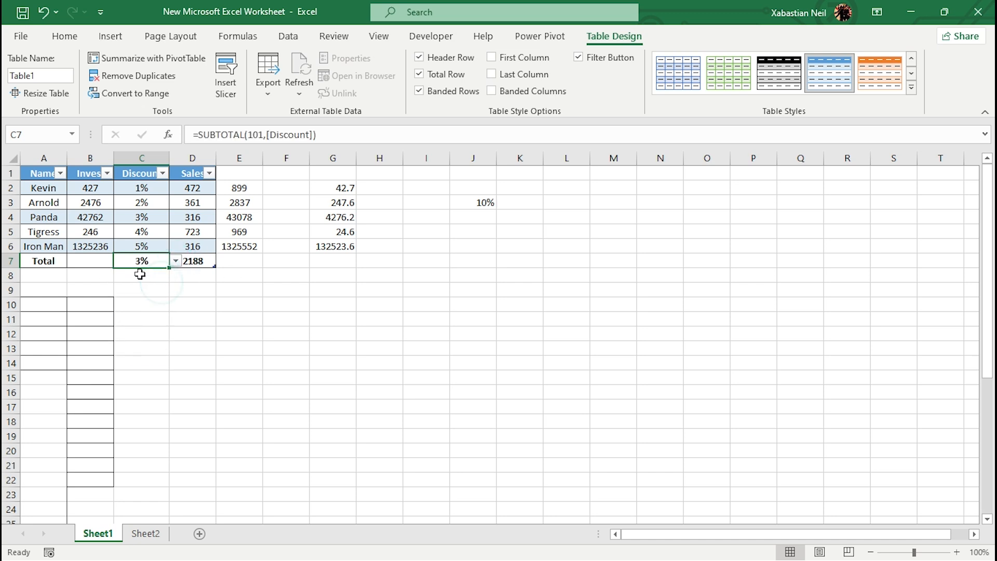
click(89, 261)
click(123, 261)
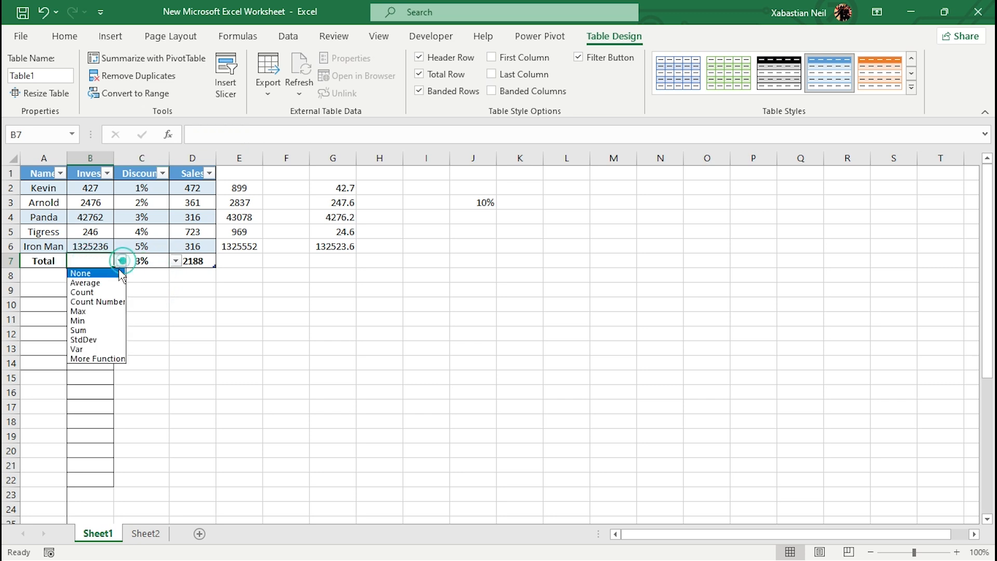
click(92, 330)
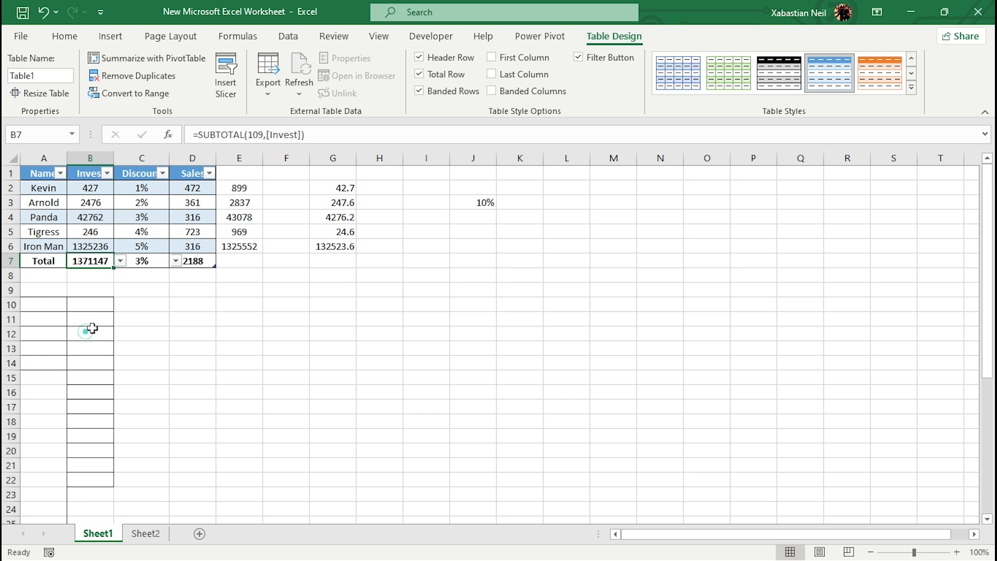